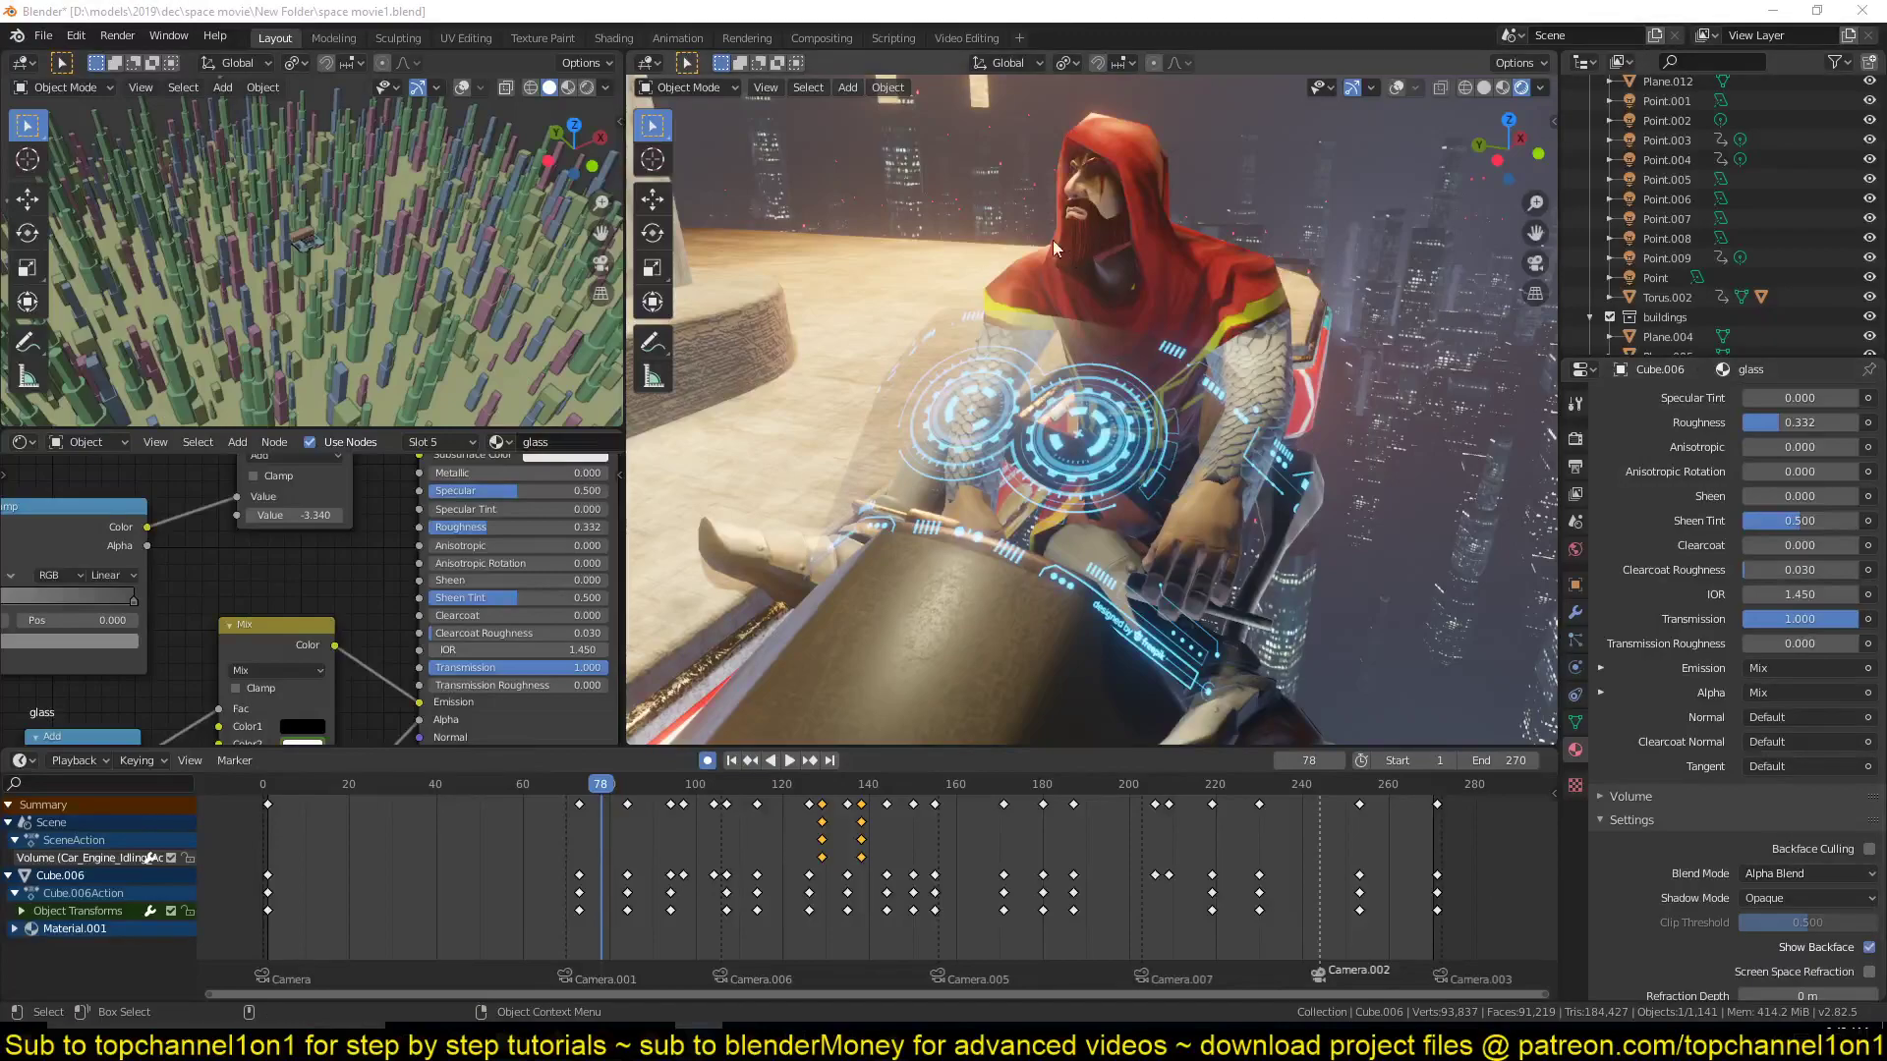
Examine the holographic windshield on the bike and the node setup of its glass material.
{"action": "scroll", "coordinate": [1119, 386], "scroll_direction": "down", "scroll_amount": 2}
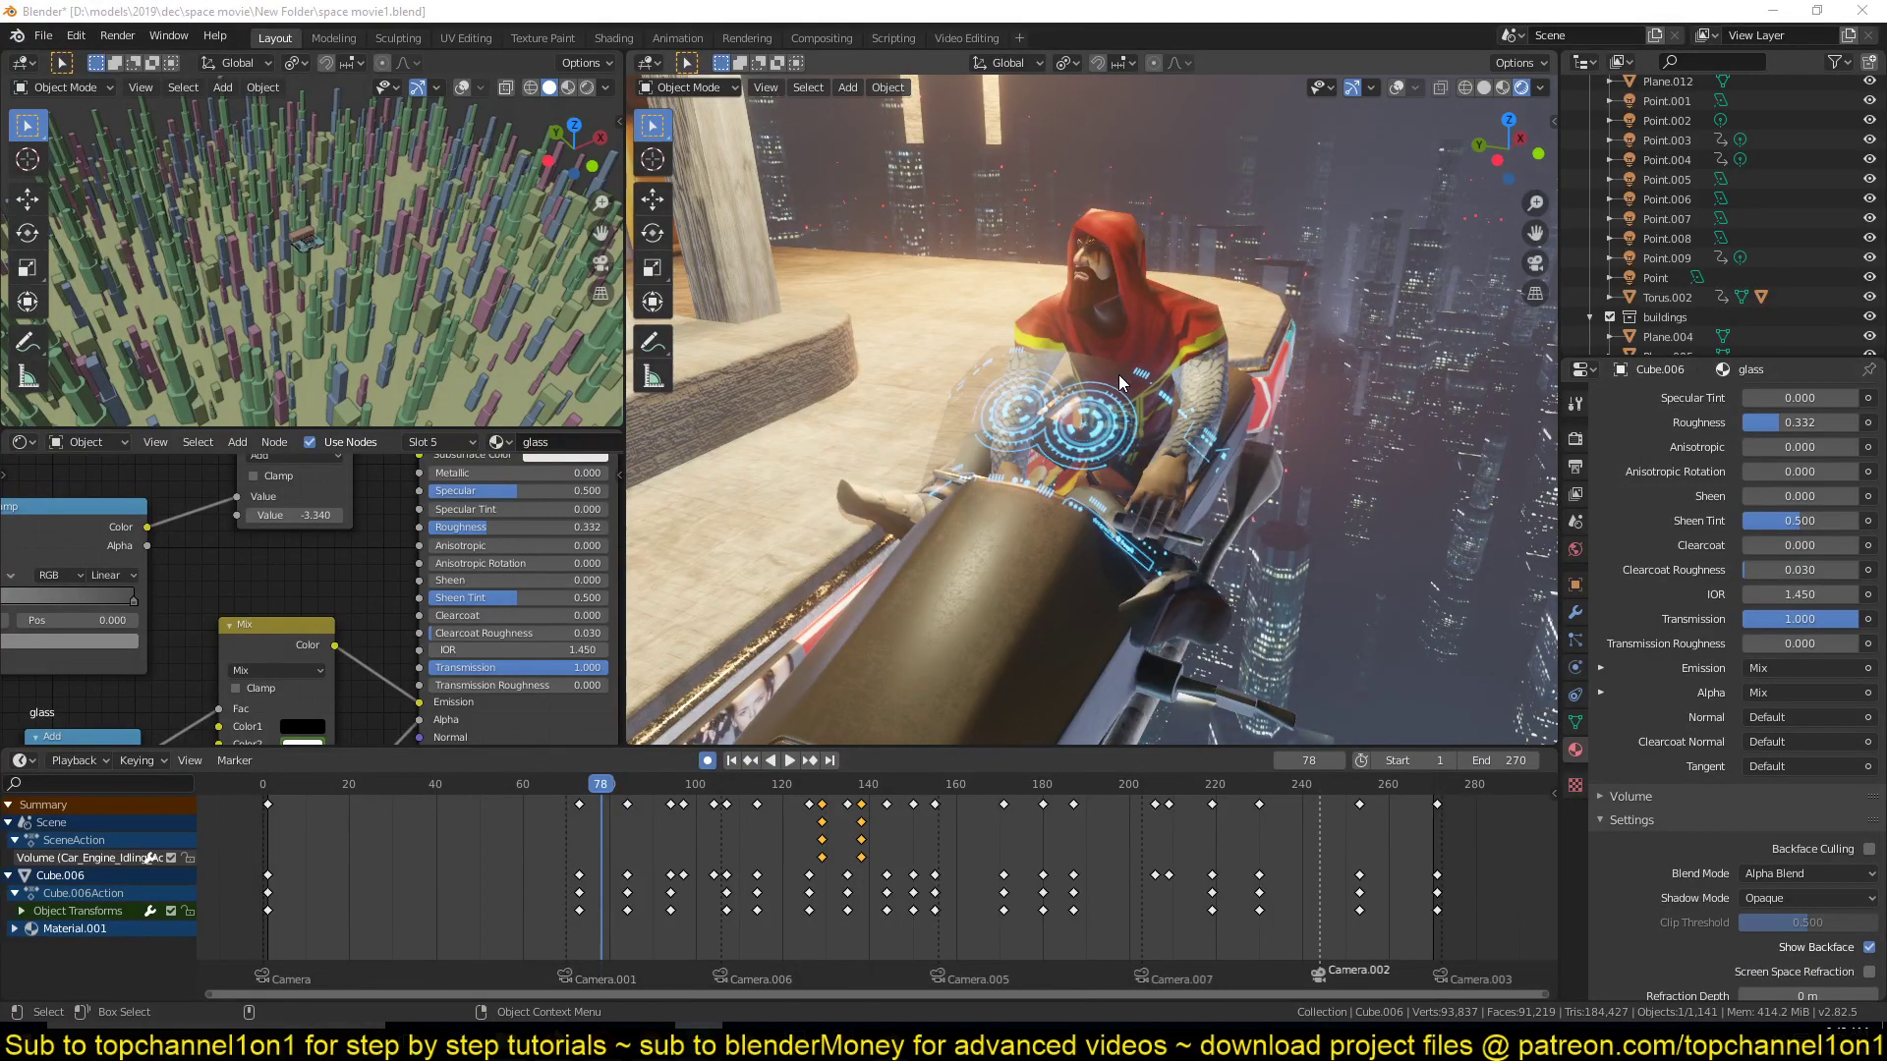
{"action": "scroll", "coordinate": [1116, 398], "scroll_direction": "up", "scroll_amount": 6}
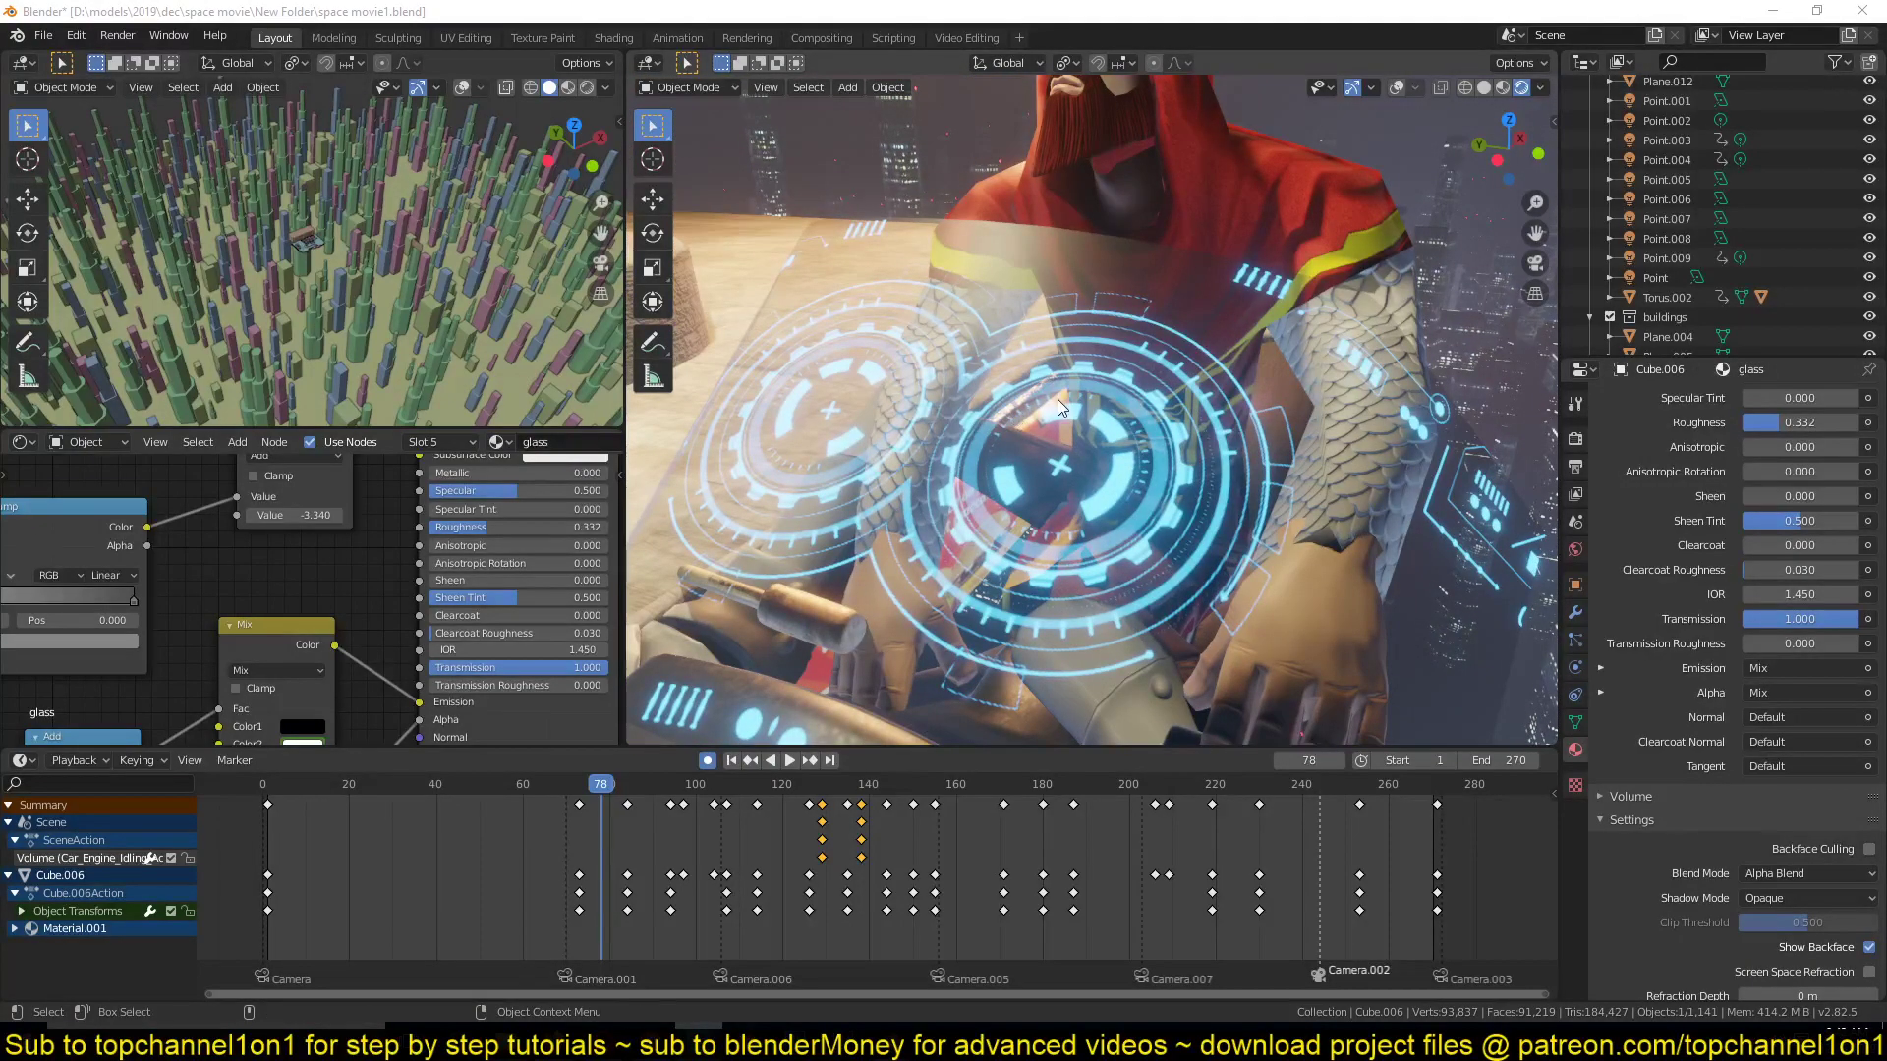
{"action": "scroll", "coordinate": [1195, 379], "scroll_direction": "down", "scroll_amount": 5}
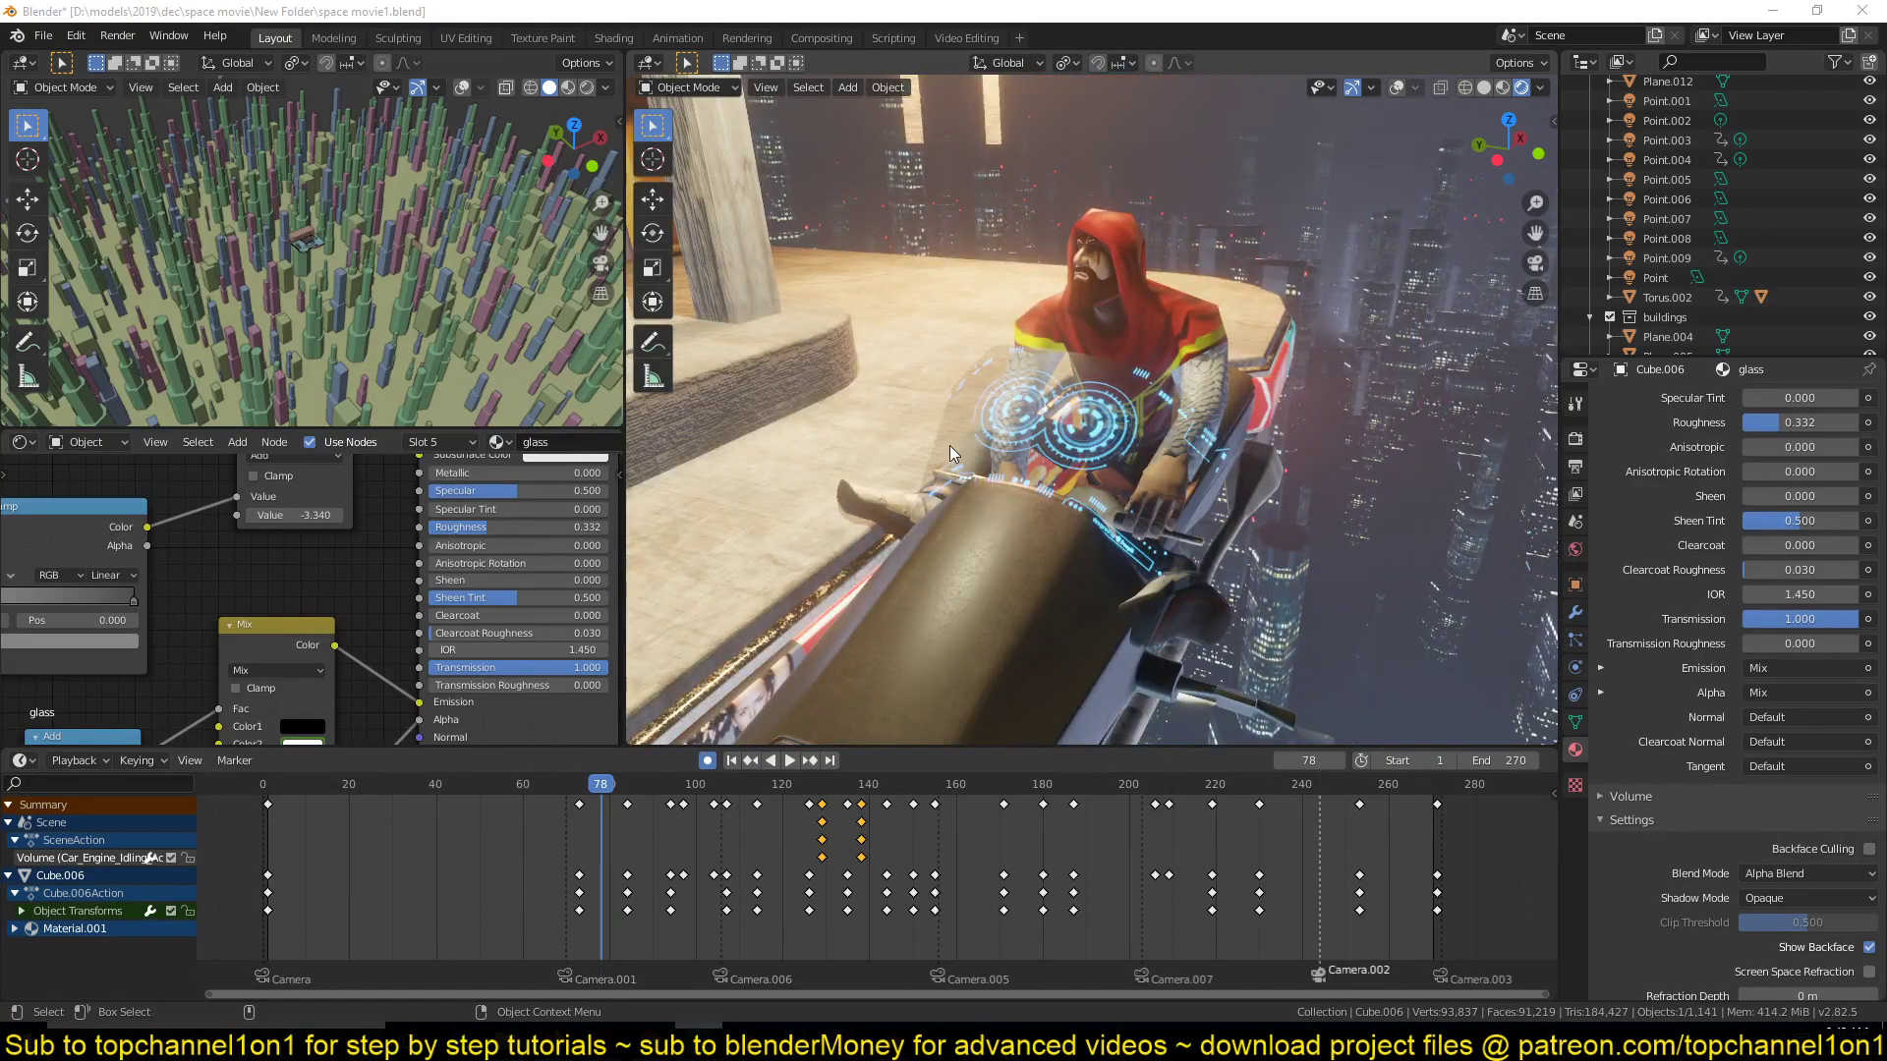
{"action": "scroll", "coordinate": [949, 446], "scroll_direction": "up", "scroll_amount": 2}
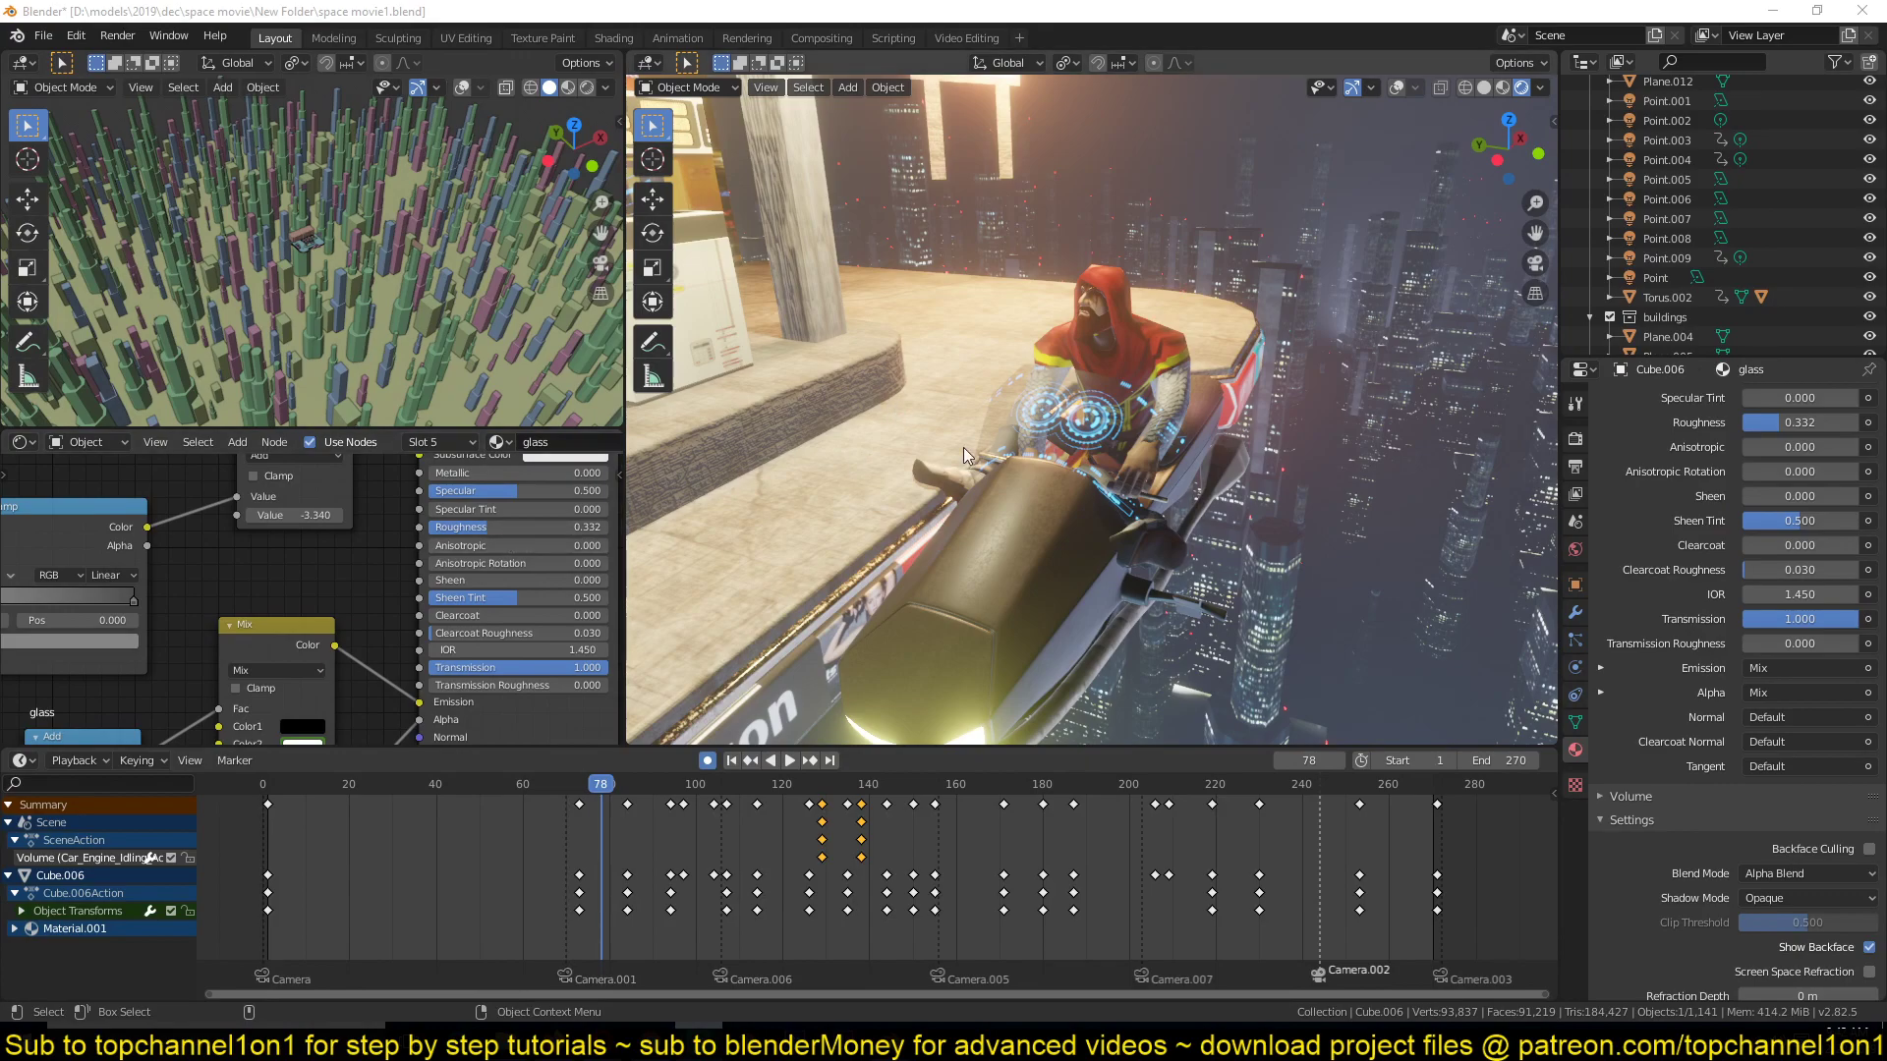
{"action": "scroll", "coordinate": [1683, 620], "scroll_direction": "up", "scroll_amount": 10}
{"action": "scroll", "coordinate": [1682, 608], "scroll_direction": "up", "scroll_amount": 2}
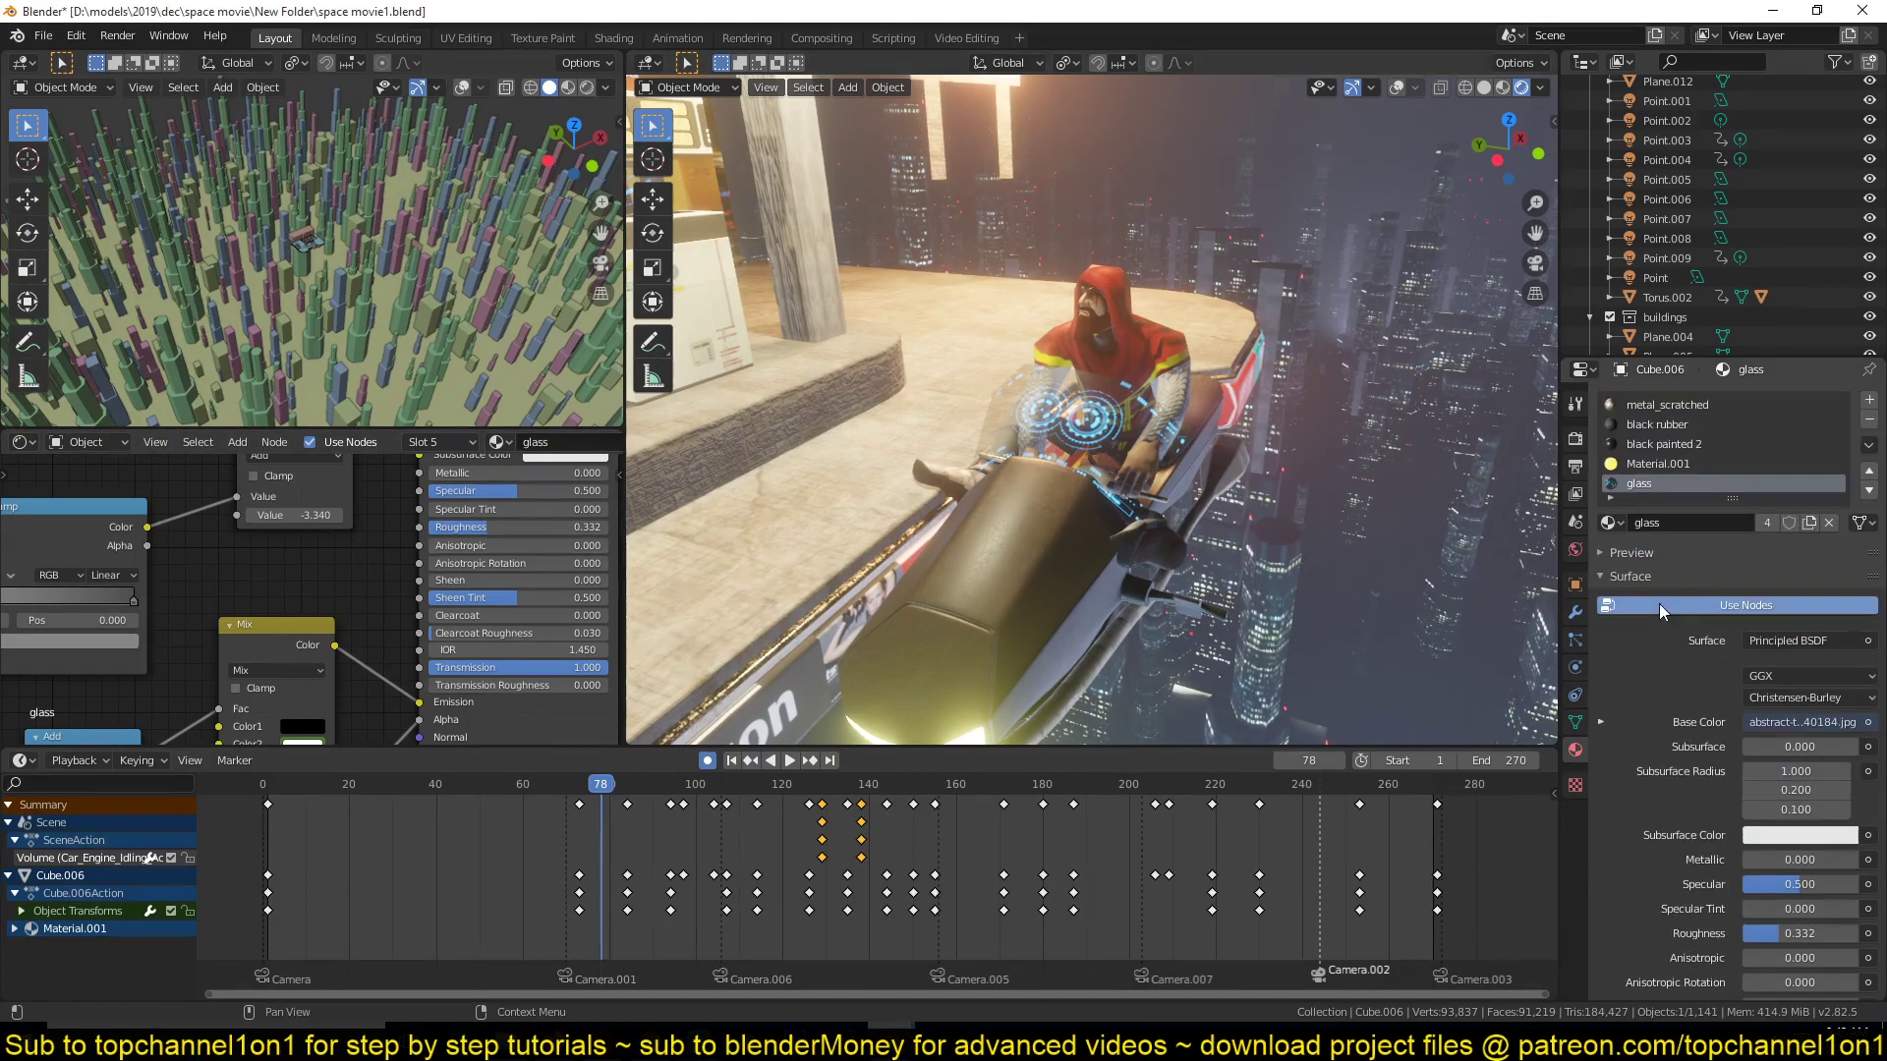
{"action": "scroll", "coordinate": [214, 523], "scroll_direction": "down", "scroll_amount": 3}
{"action": "scroll", "coordinate": [209, 561], "scroll_direction": "down", "scroll_amount": 4}
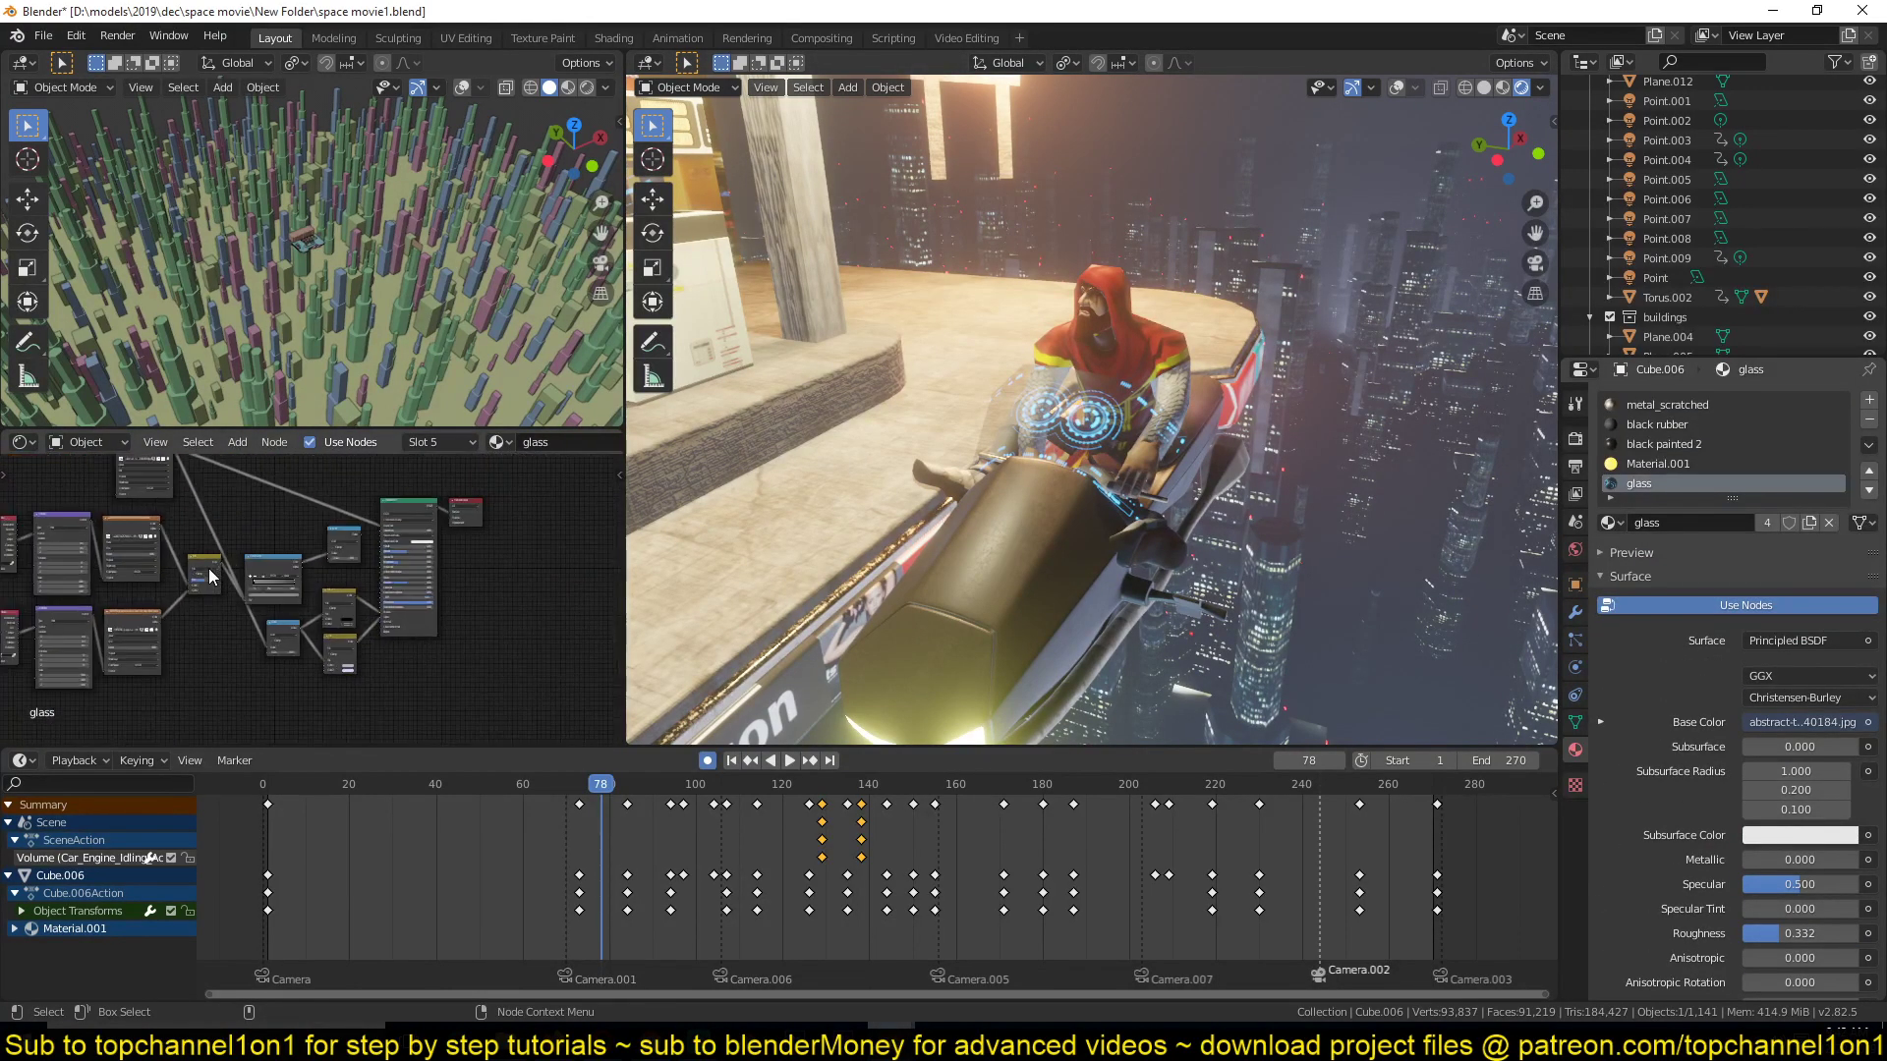
{"action": "middle_click_drag", "start_coordinate": [357, 576], "coordinate": [283, 588]}
{"action": "scroll", "coordinate": [280, 589], "scroll_direction": "up", "scroll_amount": 4}
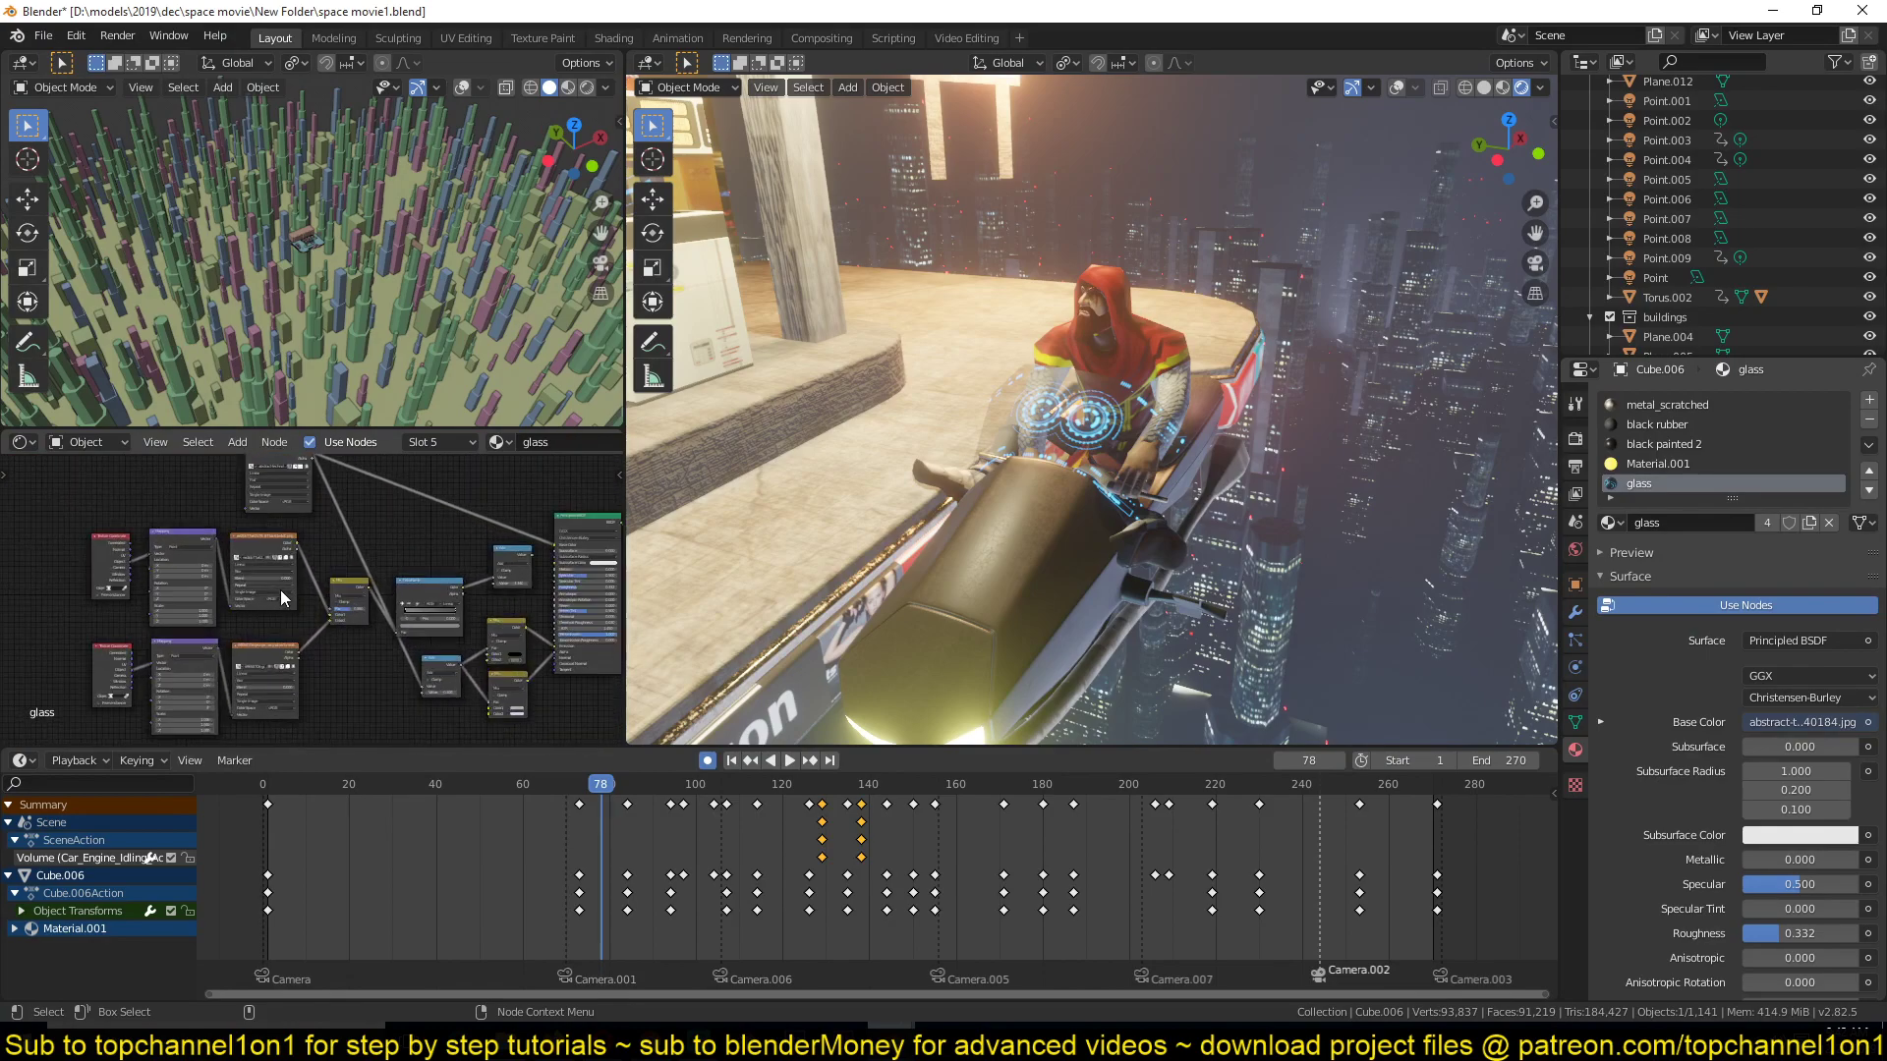
Preview the two mapped image textures of the glass material, one after the other, on the windshield.
{"action": "left_click", "coordinate": [307, 517], "text": "ctrl+shift"}
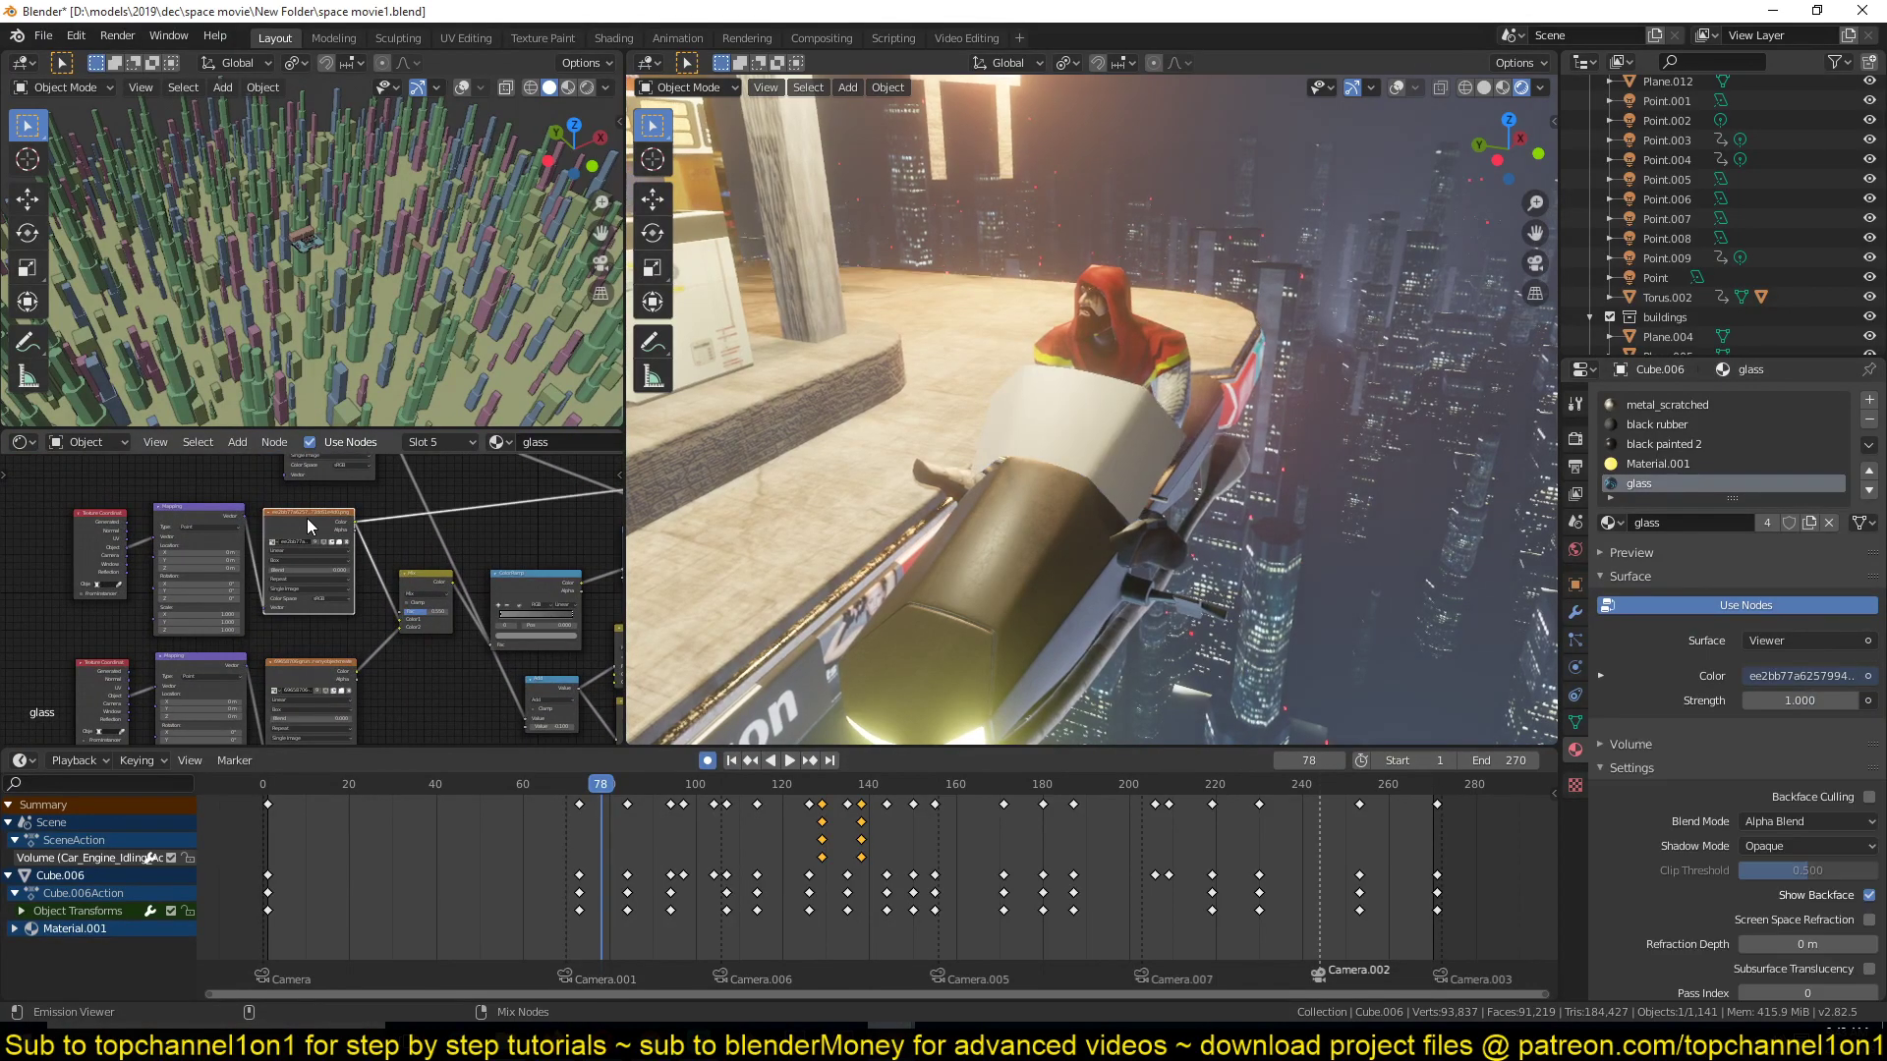
{"action": "middle_click_drag", "start_coordinate": [2, 640], "coordinate": [117, 597]}
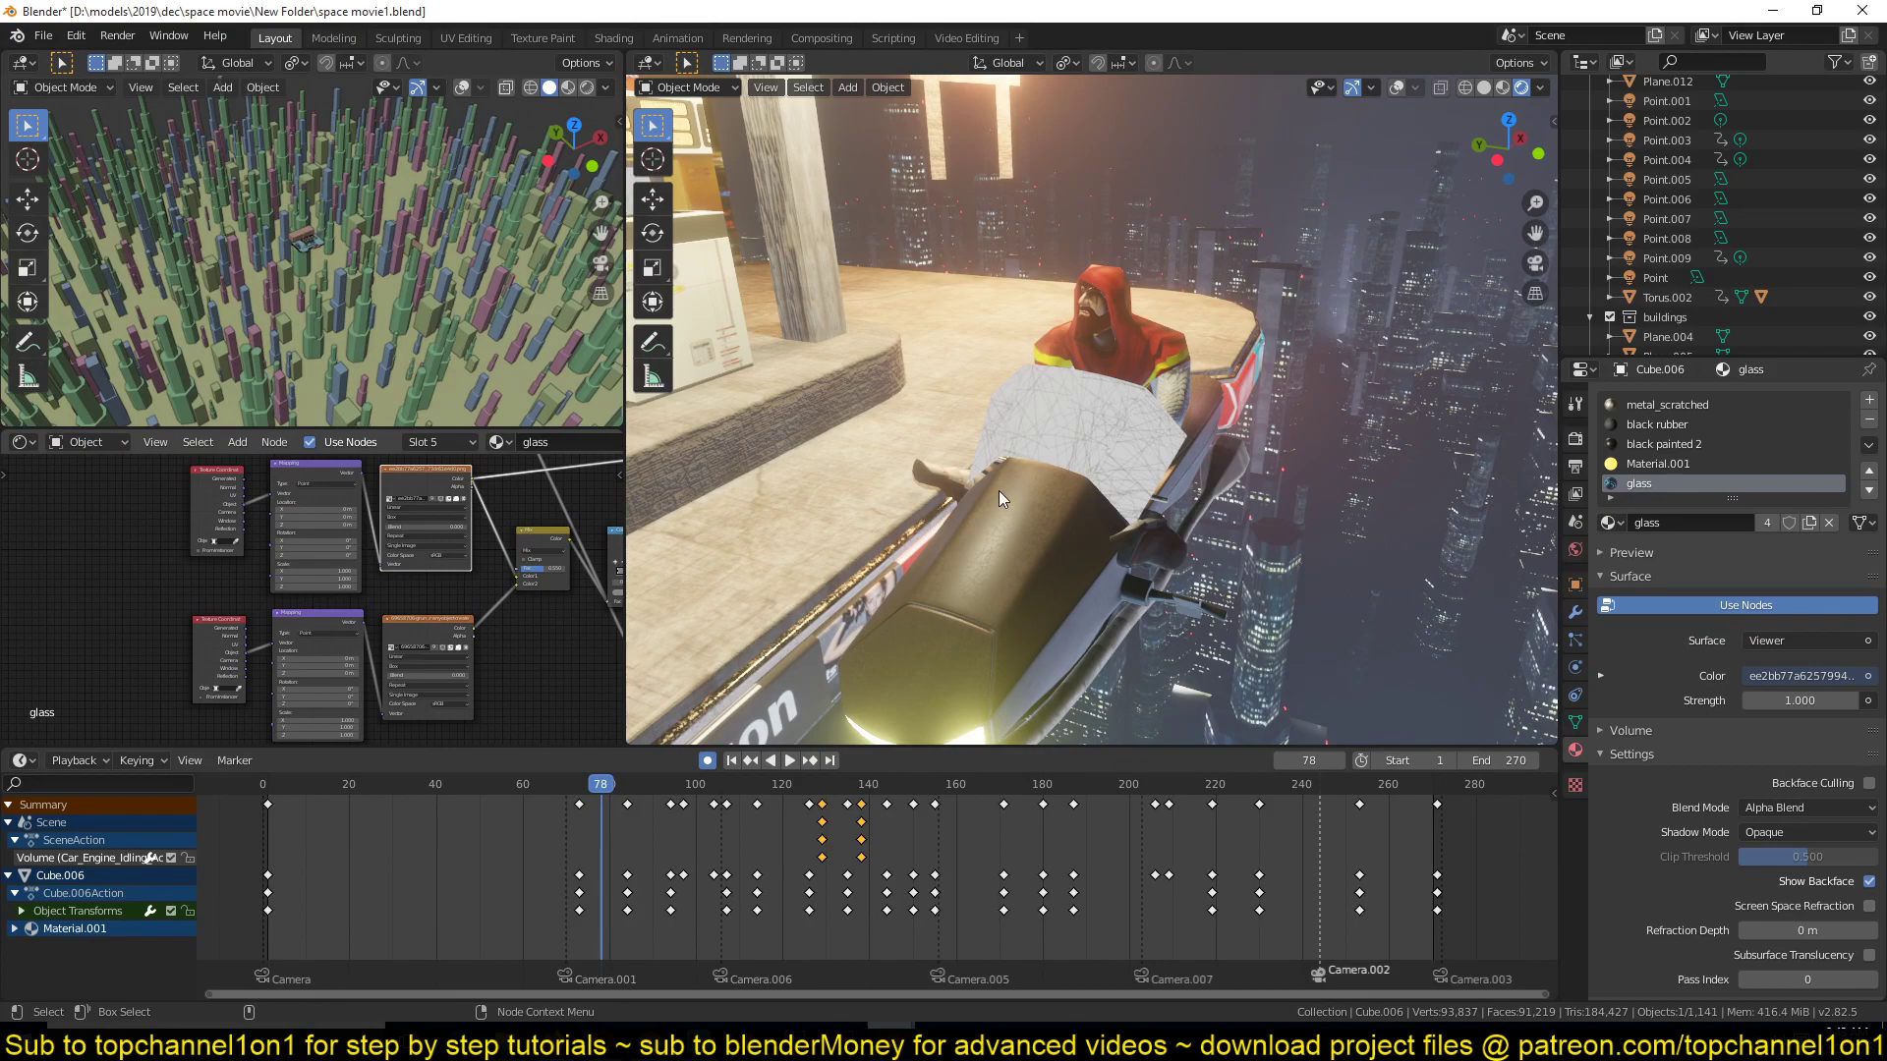
{"action": "left_click", "coordinate": [332, 607], "text": "ctrl+shift"}
Preview the abstract interface image texture on the windshield and view it from the front.
{"action": "middle_click_drag", "start_coordinate": [406, 631], "coordinate": [265, 871]}
{"action": "left_click", "coordinate": [340, 586], "text": "ctrl+shift"}
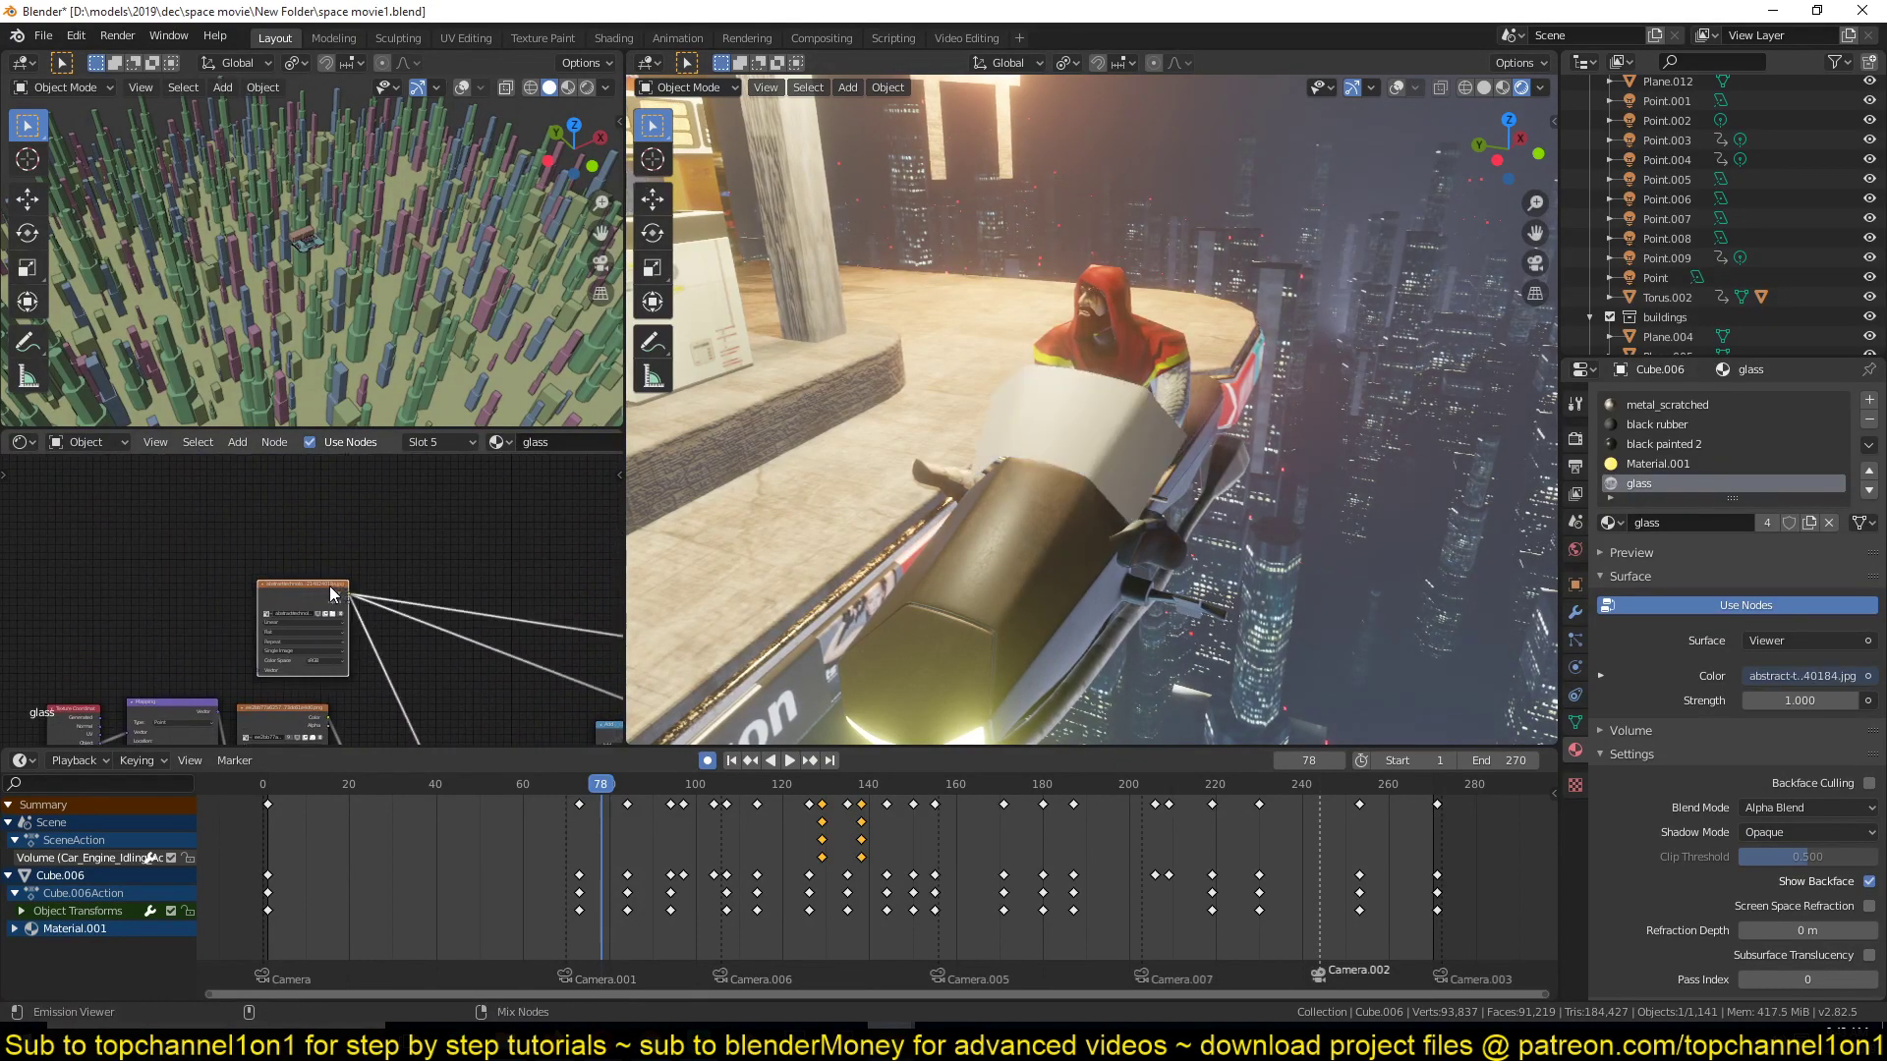
{"action": "scroll", "coordinate": [1122, 409], "scroll_direction": "up", "scroll_amount": 2}
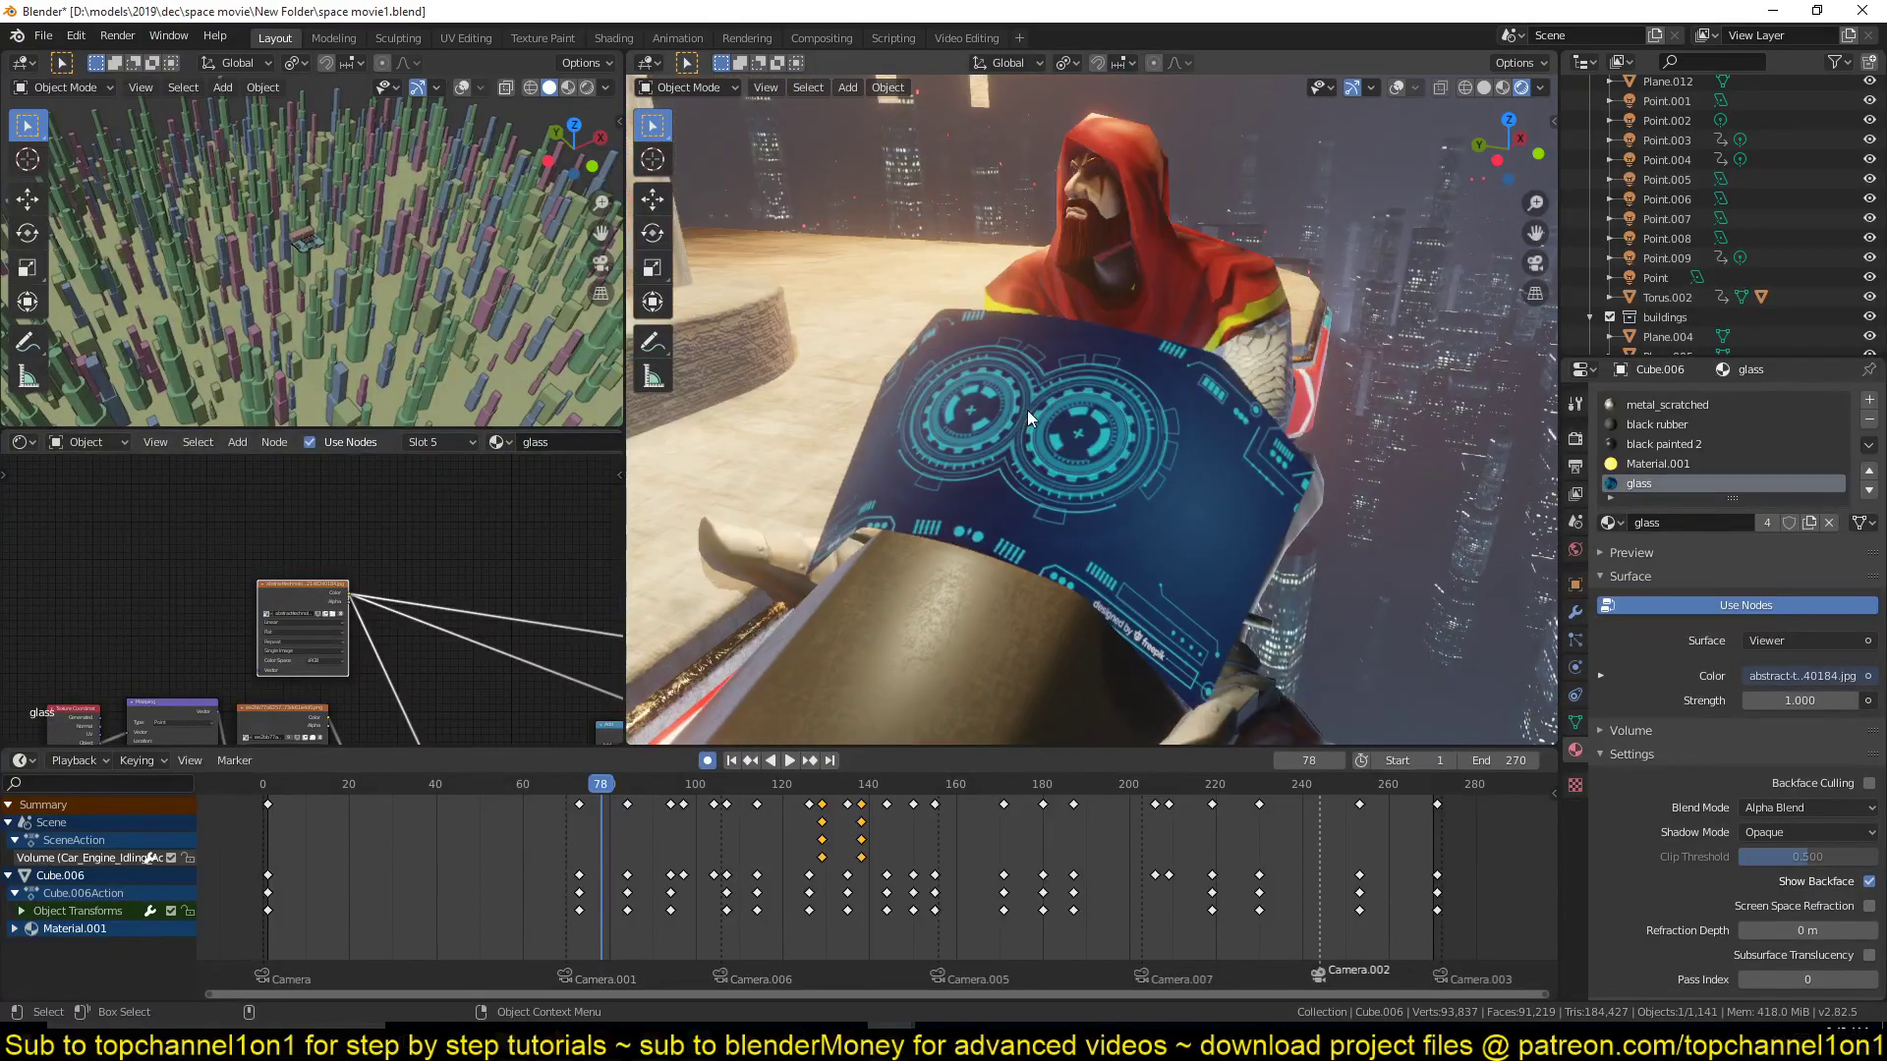
{"action": "middle_click_drag", "start_coordinate": [1081, 454], "coordinate": [1142, 443]}
{"action": "middle_click_drag", "start_coordinate": [333, 621], "coordinate": [328, 571]}
{"action": "scroll", "coordinate": [324, 564], "scroll_direction": "up", "scroll_amount": 2}
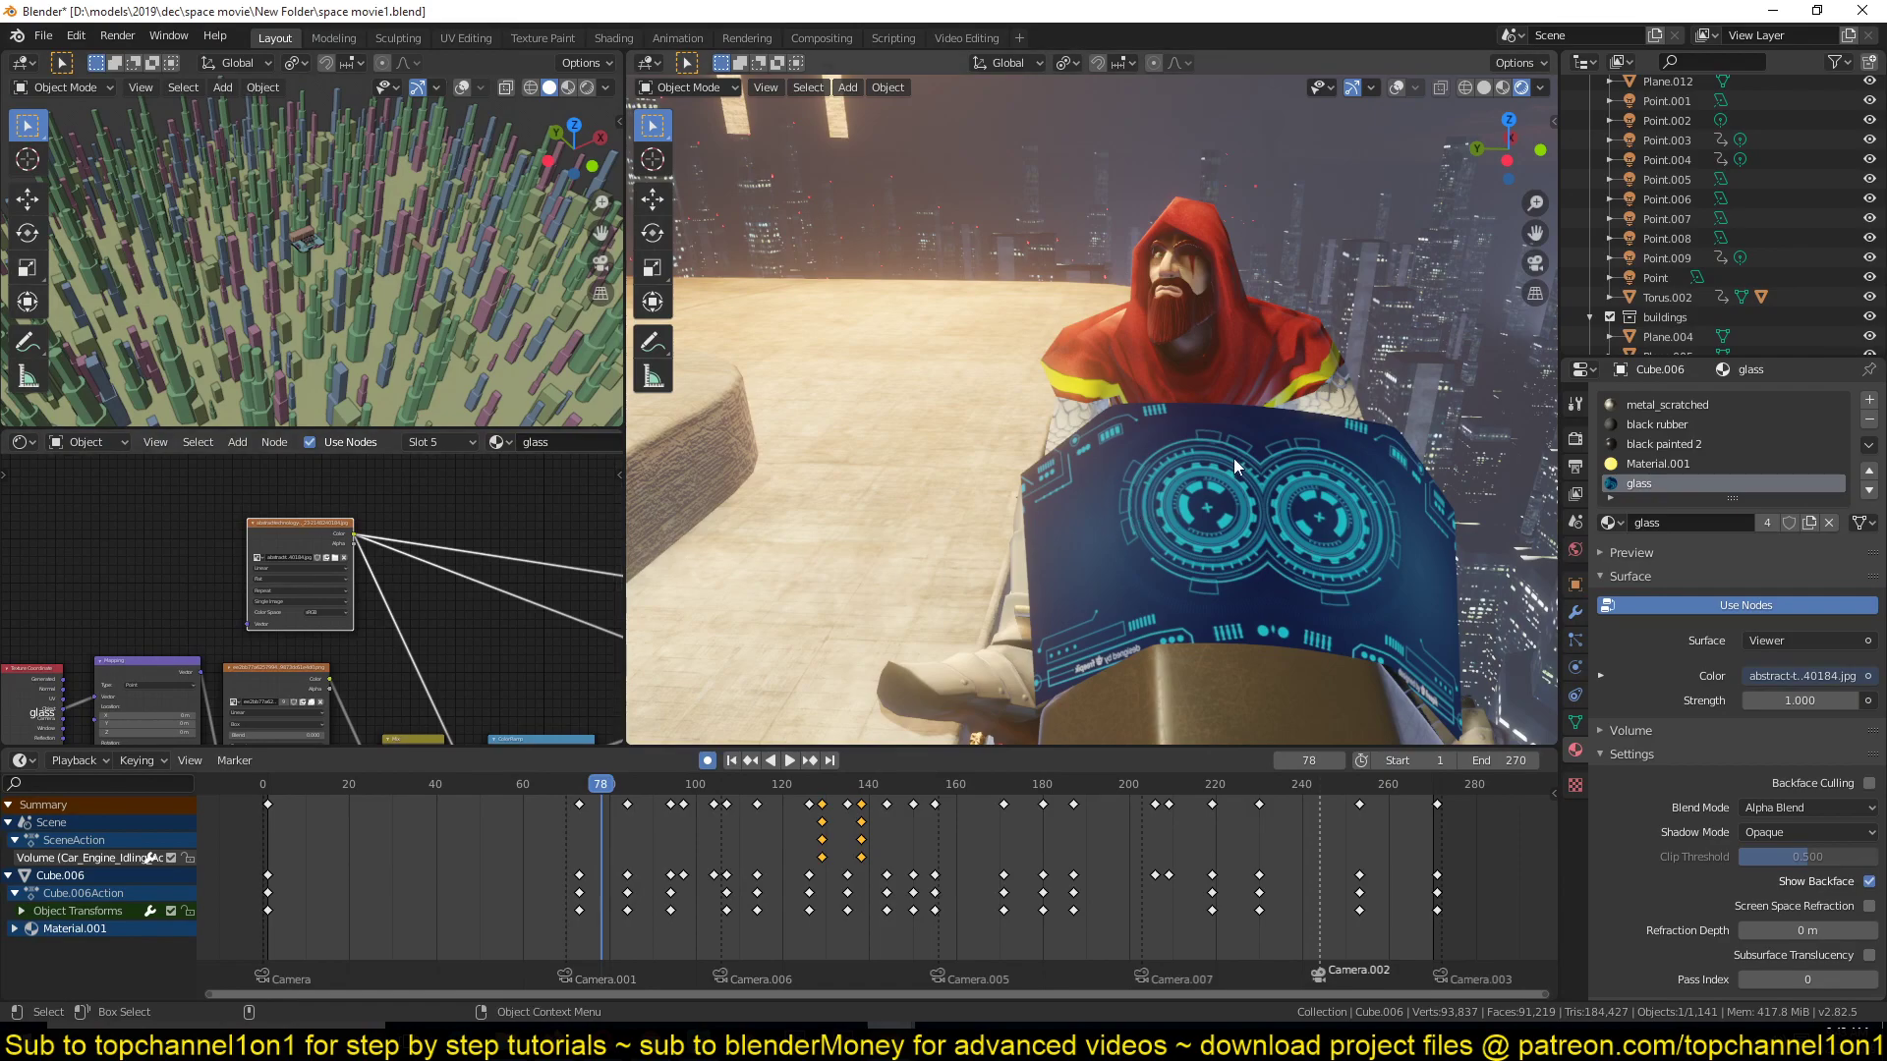
Move the interface image texture node below the two mapped texture branches of the glass material.
{"action": "scroll", "coordinate": [299, 597], "scroll_direction": "down", "scroll_amount": 4}
{"action": "middle_click_drag", "start_coordinate": [324, 604], "coordinate": [234, 529]}
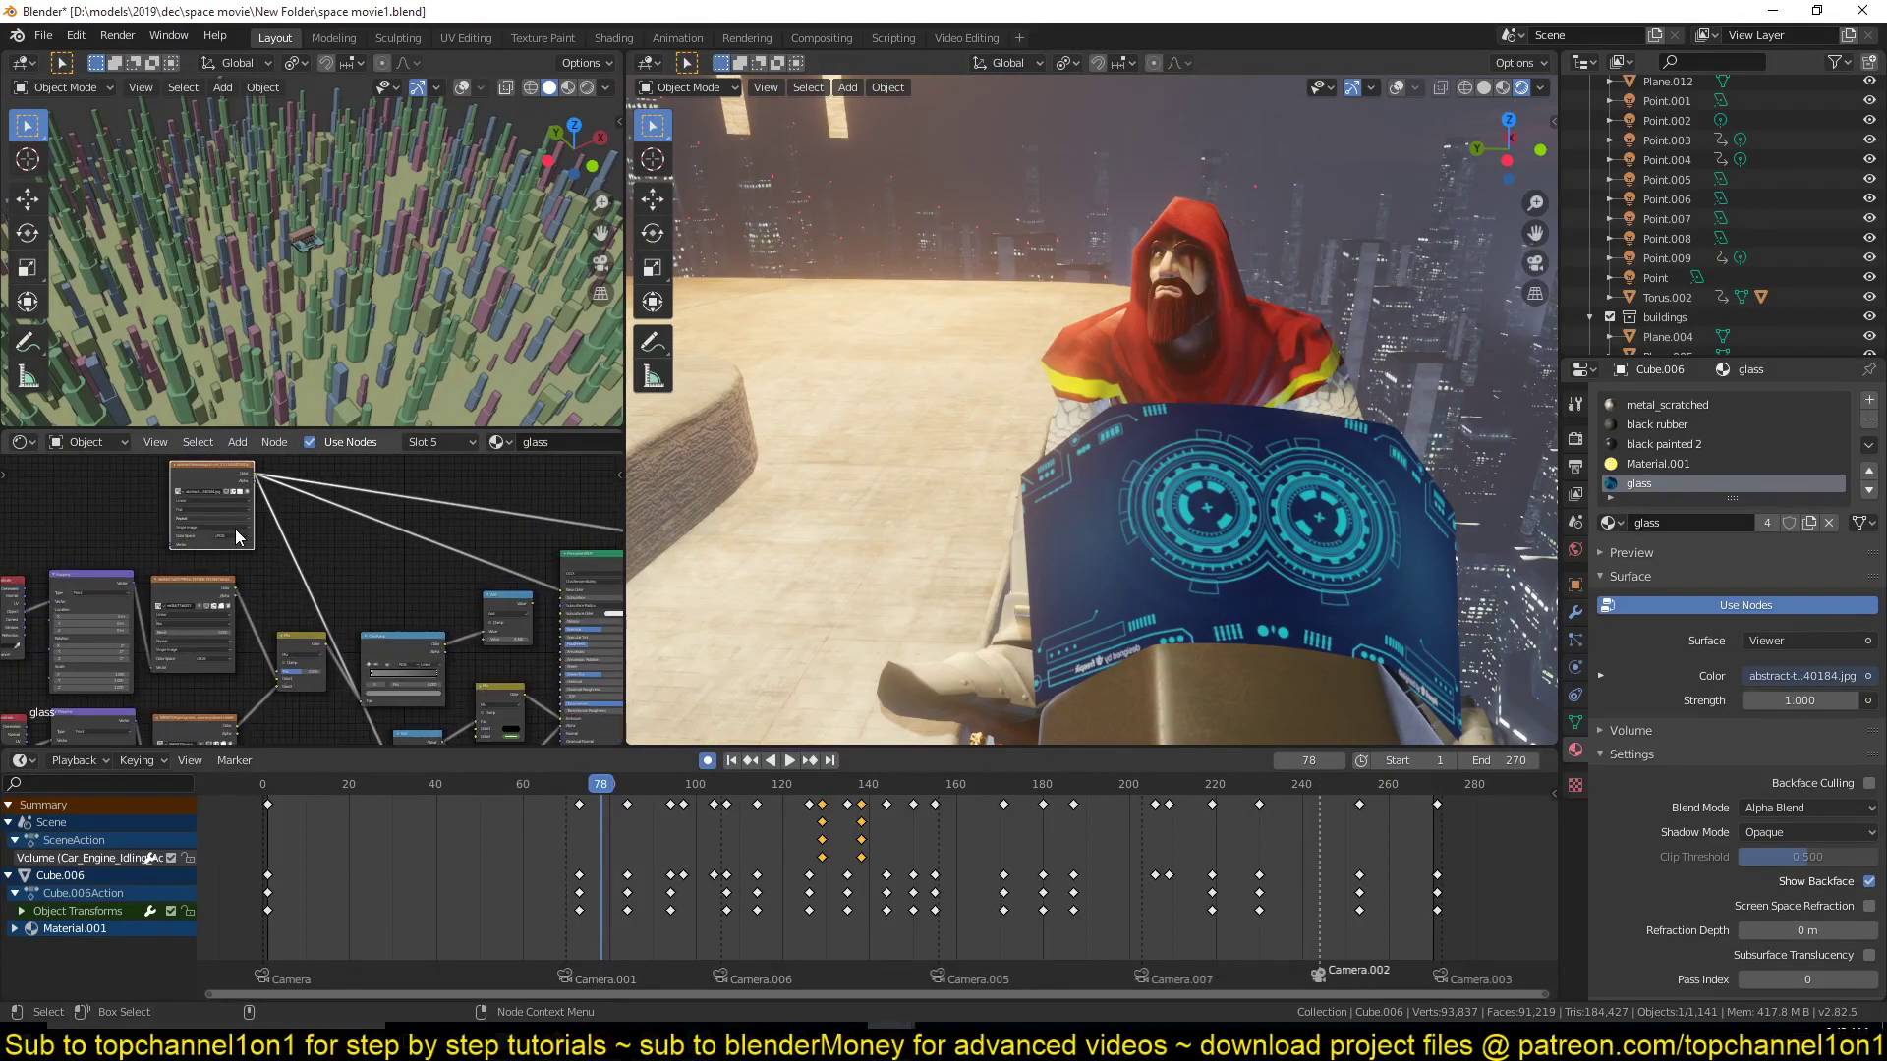
{"action": "scroll", "coordinate": [234, 529], "scroll_direction": "up", "scroll_amount": 2}
{"action": "scroll", "coordinate": [238, 529], "scroll_direction": "down", "scroll_amount": 2}
{"action": "left_click_drag", "start_coordinate": [238, 488], "coordinate": [40, 570]}
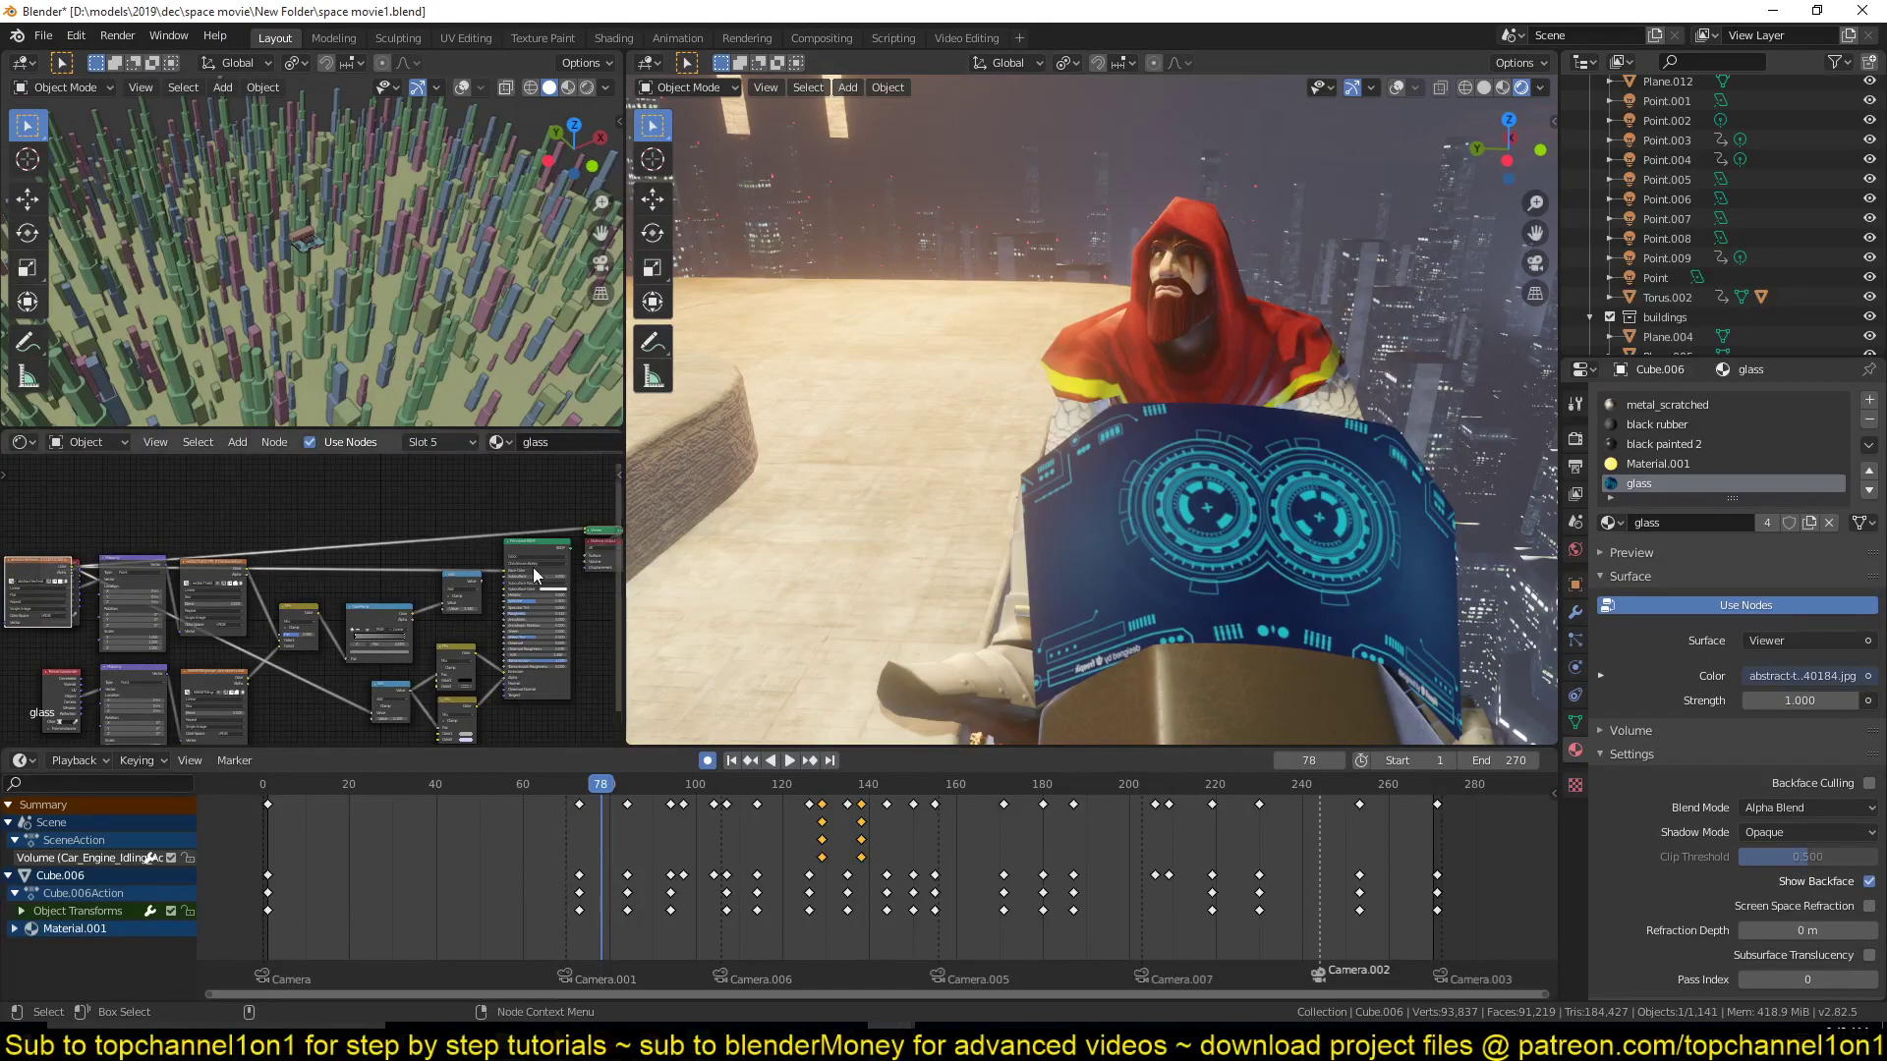
{"action": "middle_click_drag", "start_coordinate": [389, 562], "coordinate": [529, 462]}
{"action": "left_click_drag", "start_coordinate": [180, 474], "coordinate": [189, 693]}
{"action": "scroll", "coordinate": [362, 648], "scroll_direction": "up", "scroll_amount": 3}
{"action": "middle_click_drag", "start_coordinate": [362, 648], "coordinate": [69, 590]}
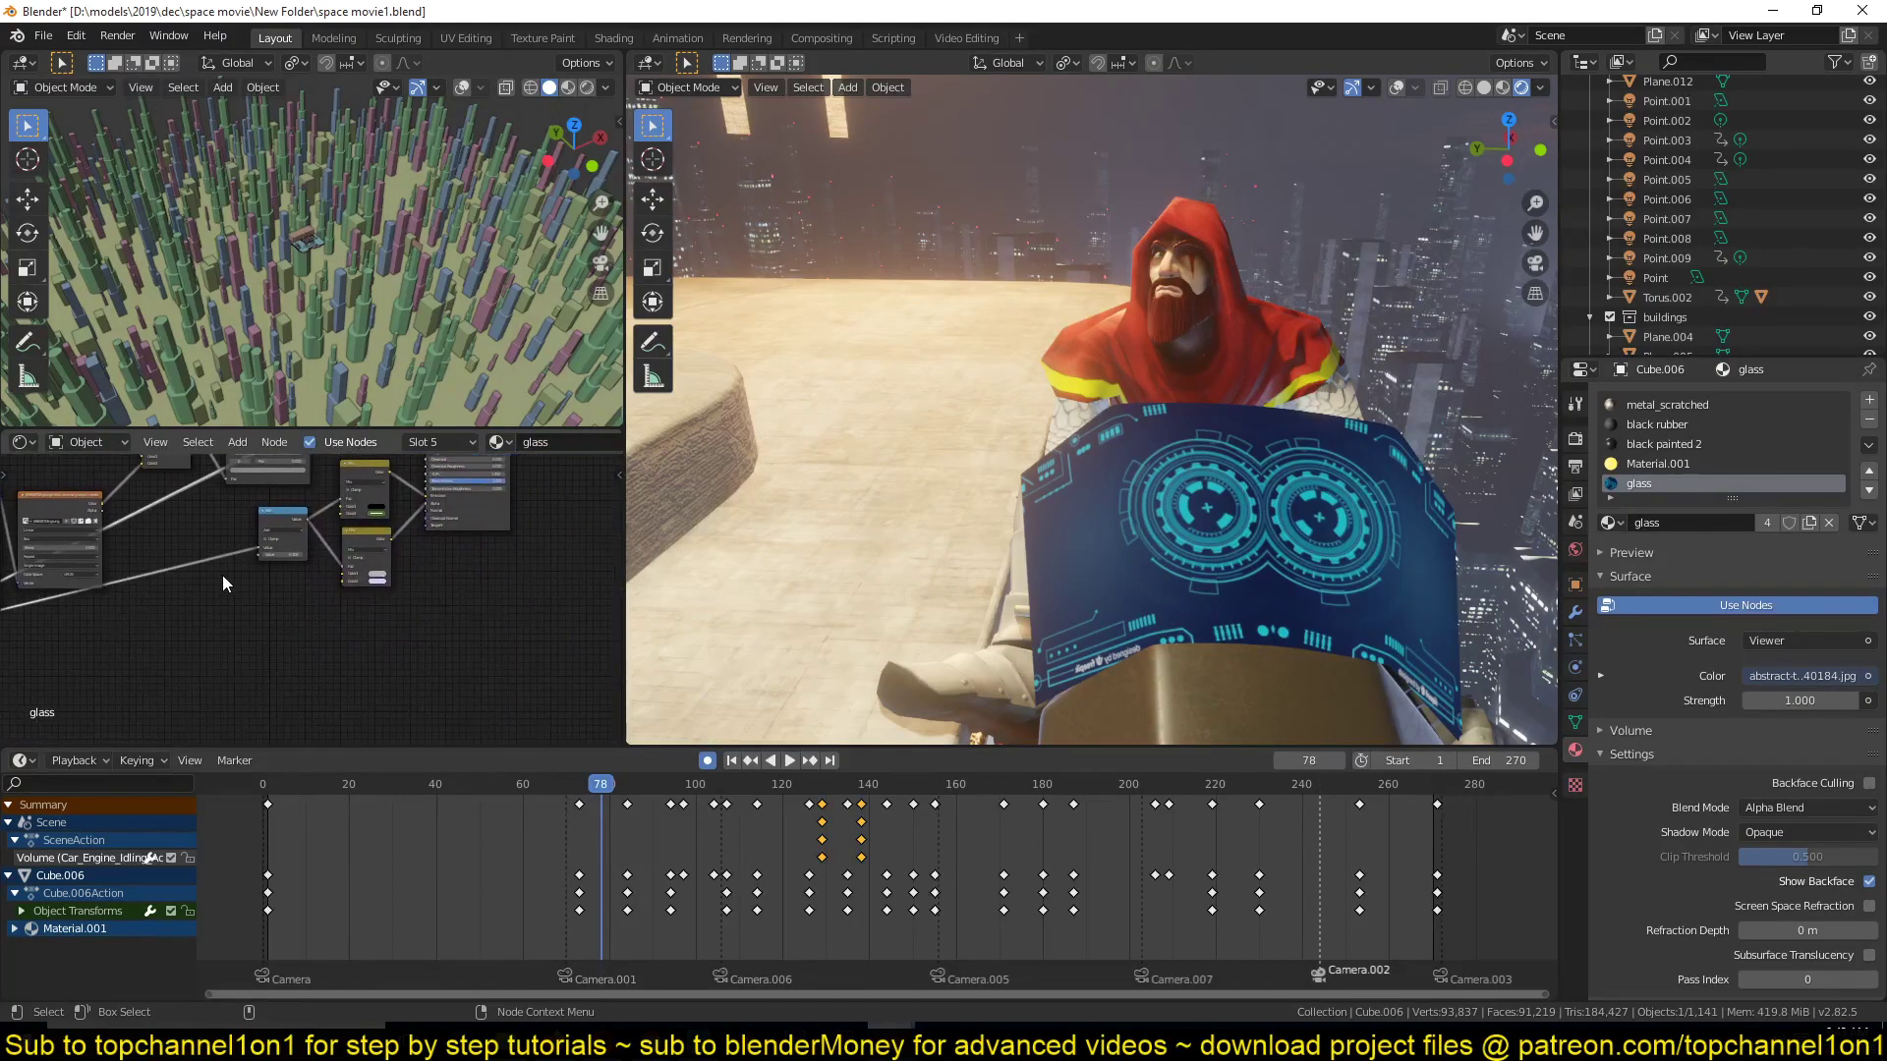
Reconnect the Principled BSDF to the material output and move the Add node farther below the Mix nodes.
{"action": "middle_click_drag", "start_coordinate": [470, 562], "coordinate": [428, 720]}
{"action": "left_click", "coordinate": [436, 492], "text": "ctrl+shift"}
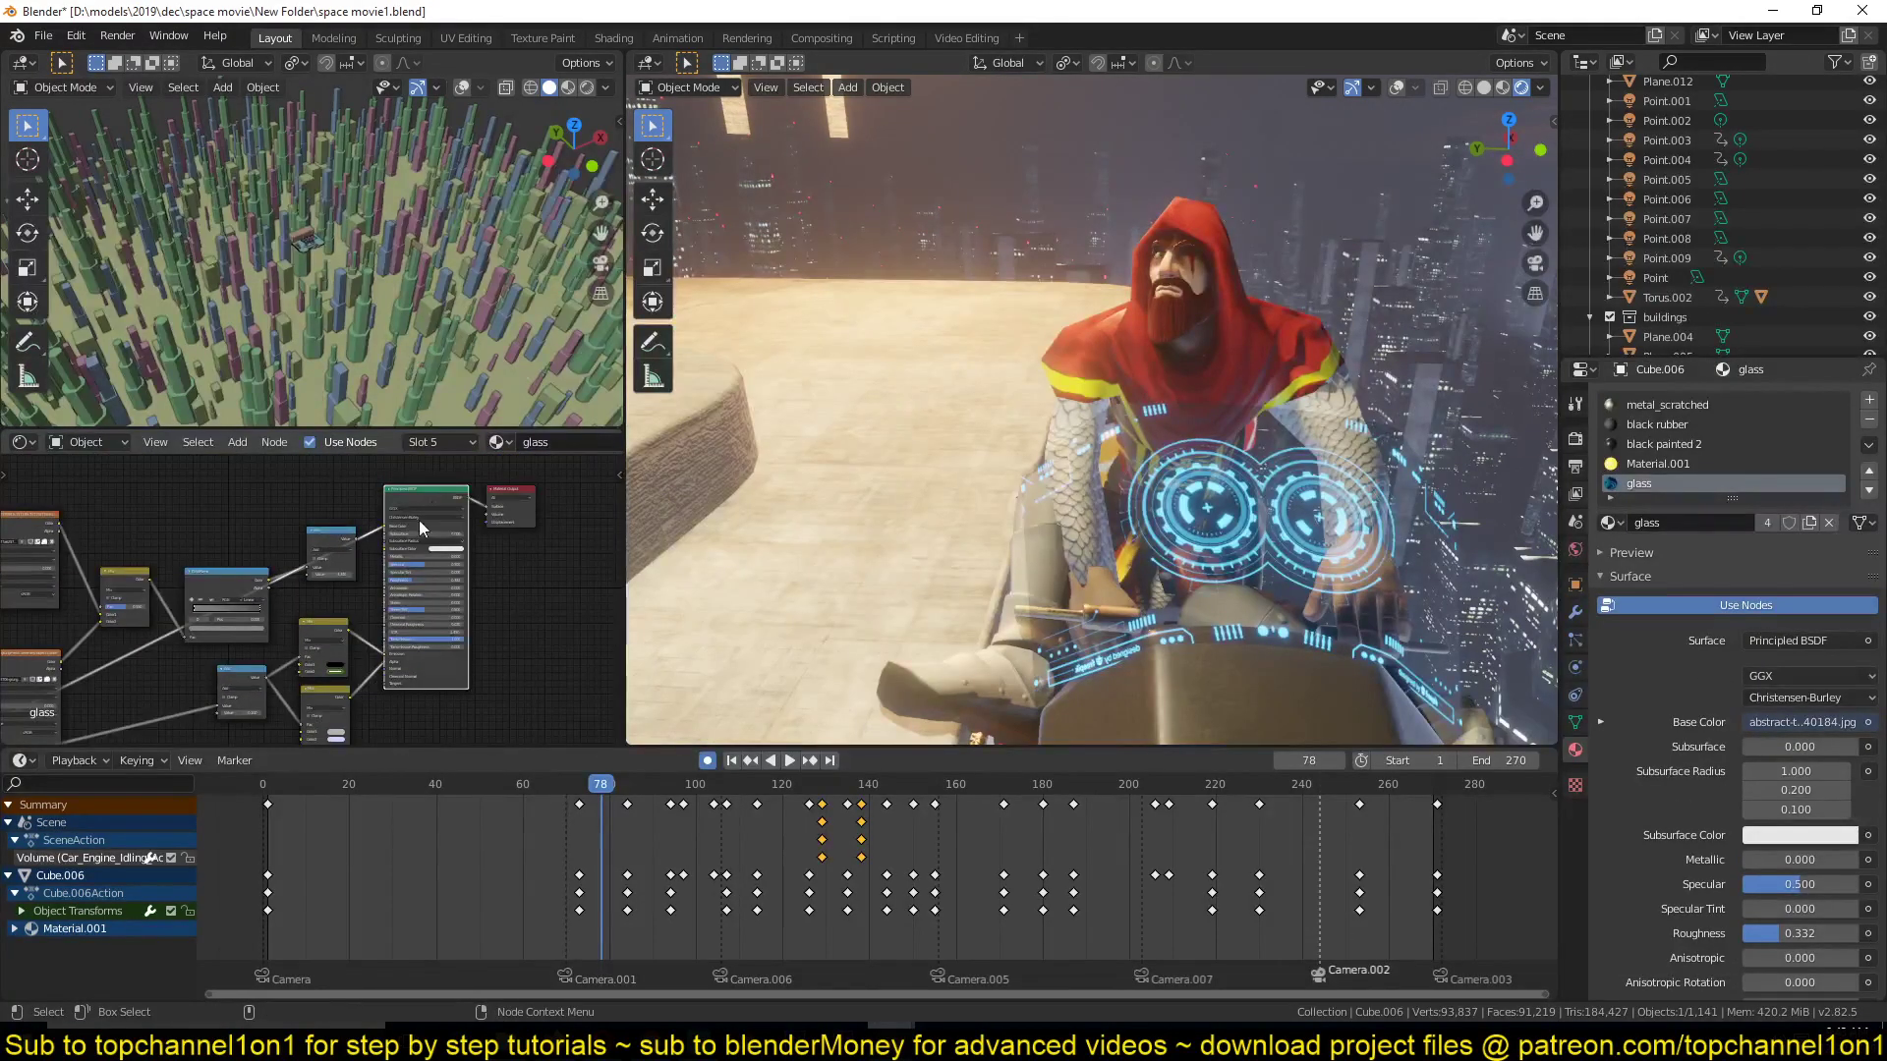
{"action": "middle_click_drag", "start_coordinate": [232, 668], "coordinate": [326, 562]}
{"action": "left_click_drag", "start_coordinate": [326, 563], "coordinate": [218, 701]}
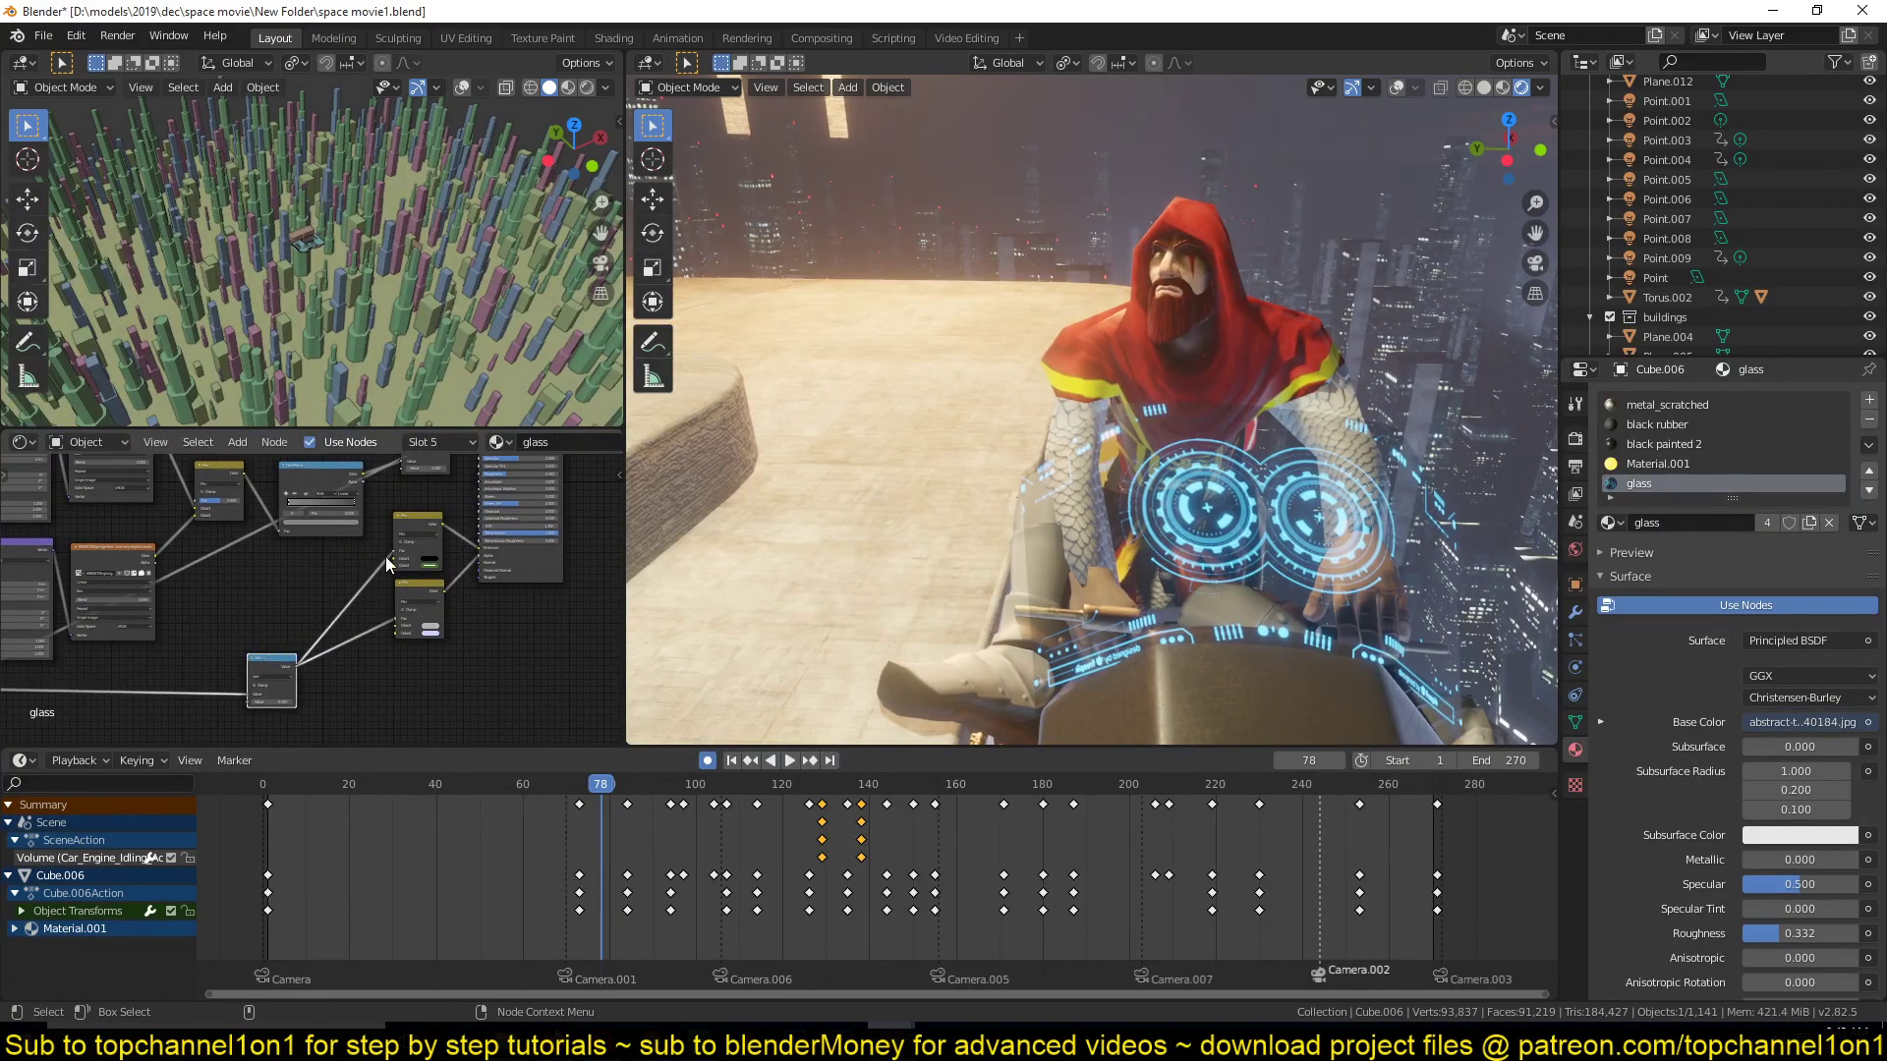
Preview the Add node's output on the windshield to check the black-and-white mask of the interface image.
{"action": "middle_click_drag", "start_coordinate": [130, 653], "coordinate": [279, 574]}
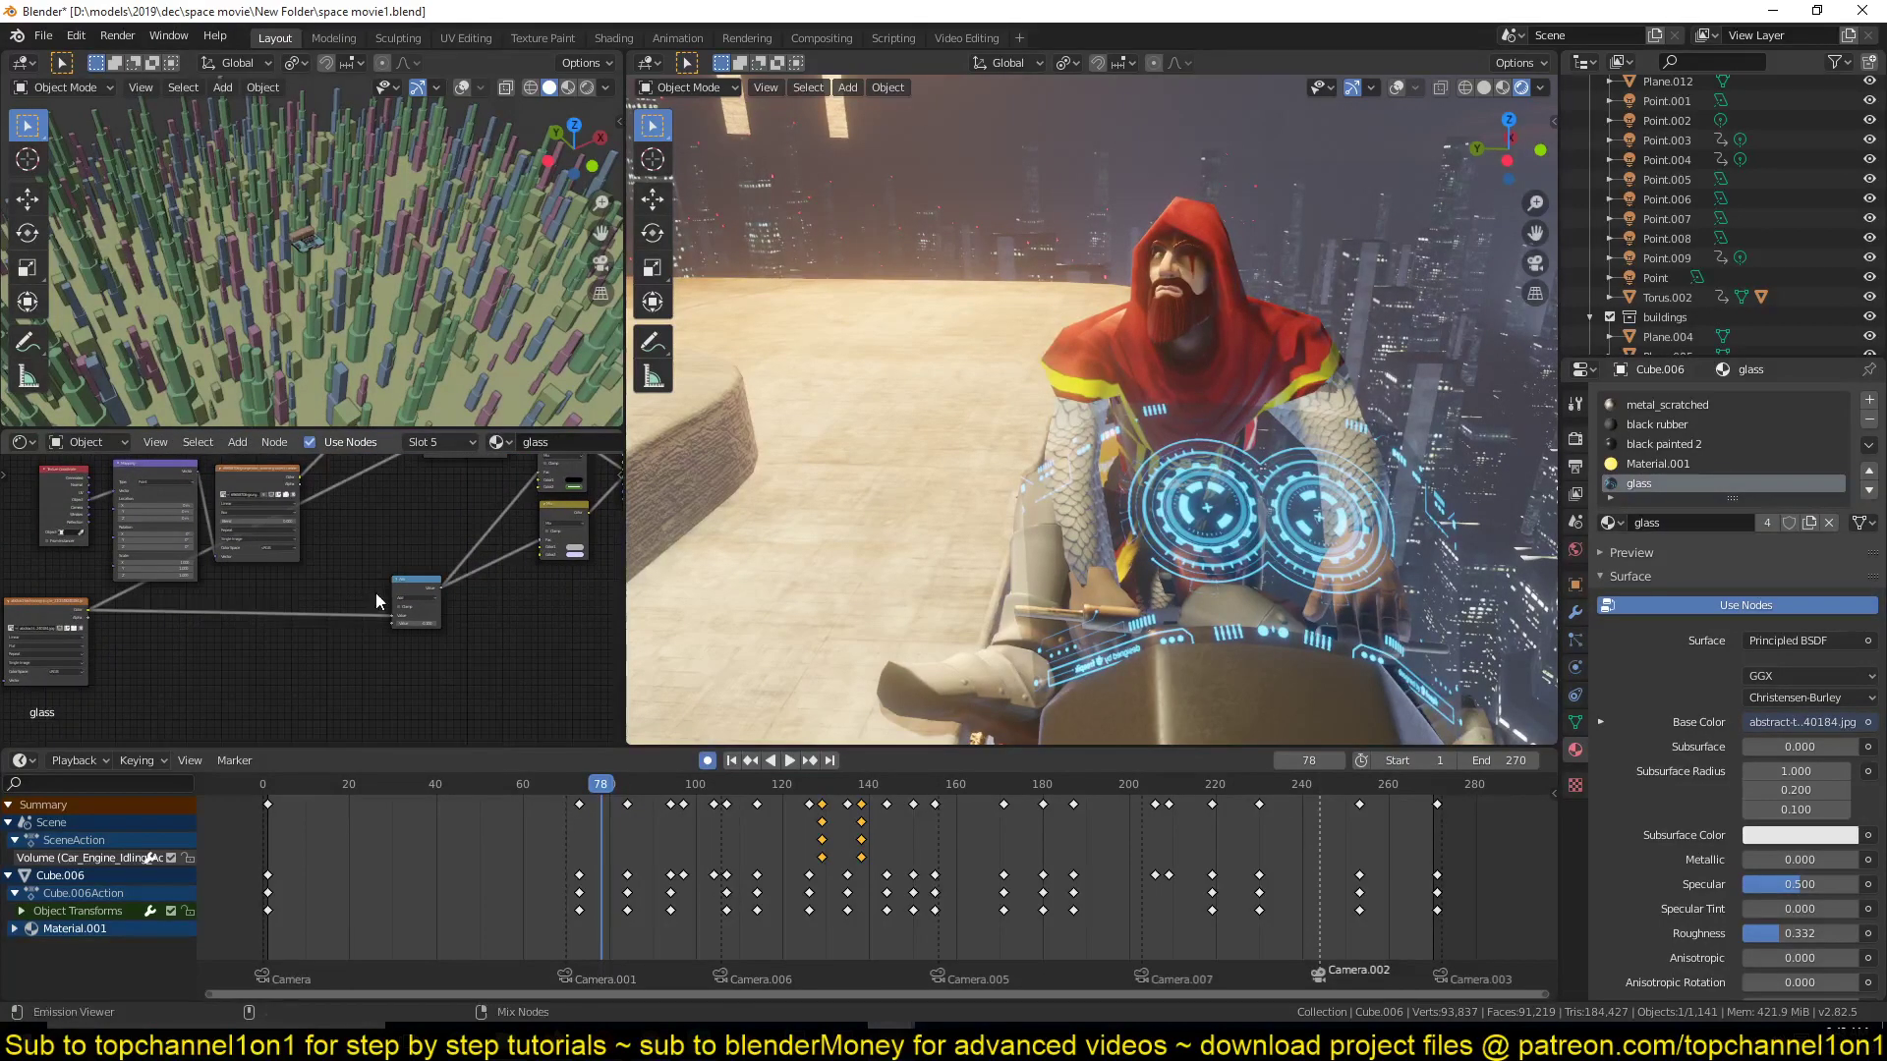
{"action": "left_click", "coordinate": [413, 593], "text": "ctrl+shift"}
{"action": "scroll", "coordinate": [419, 586], "scroll_direction": "up", "scroll_amount": 1}
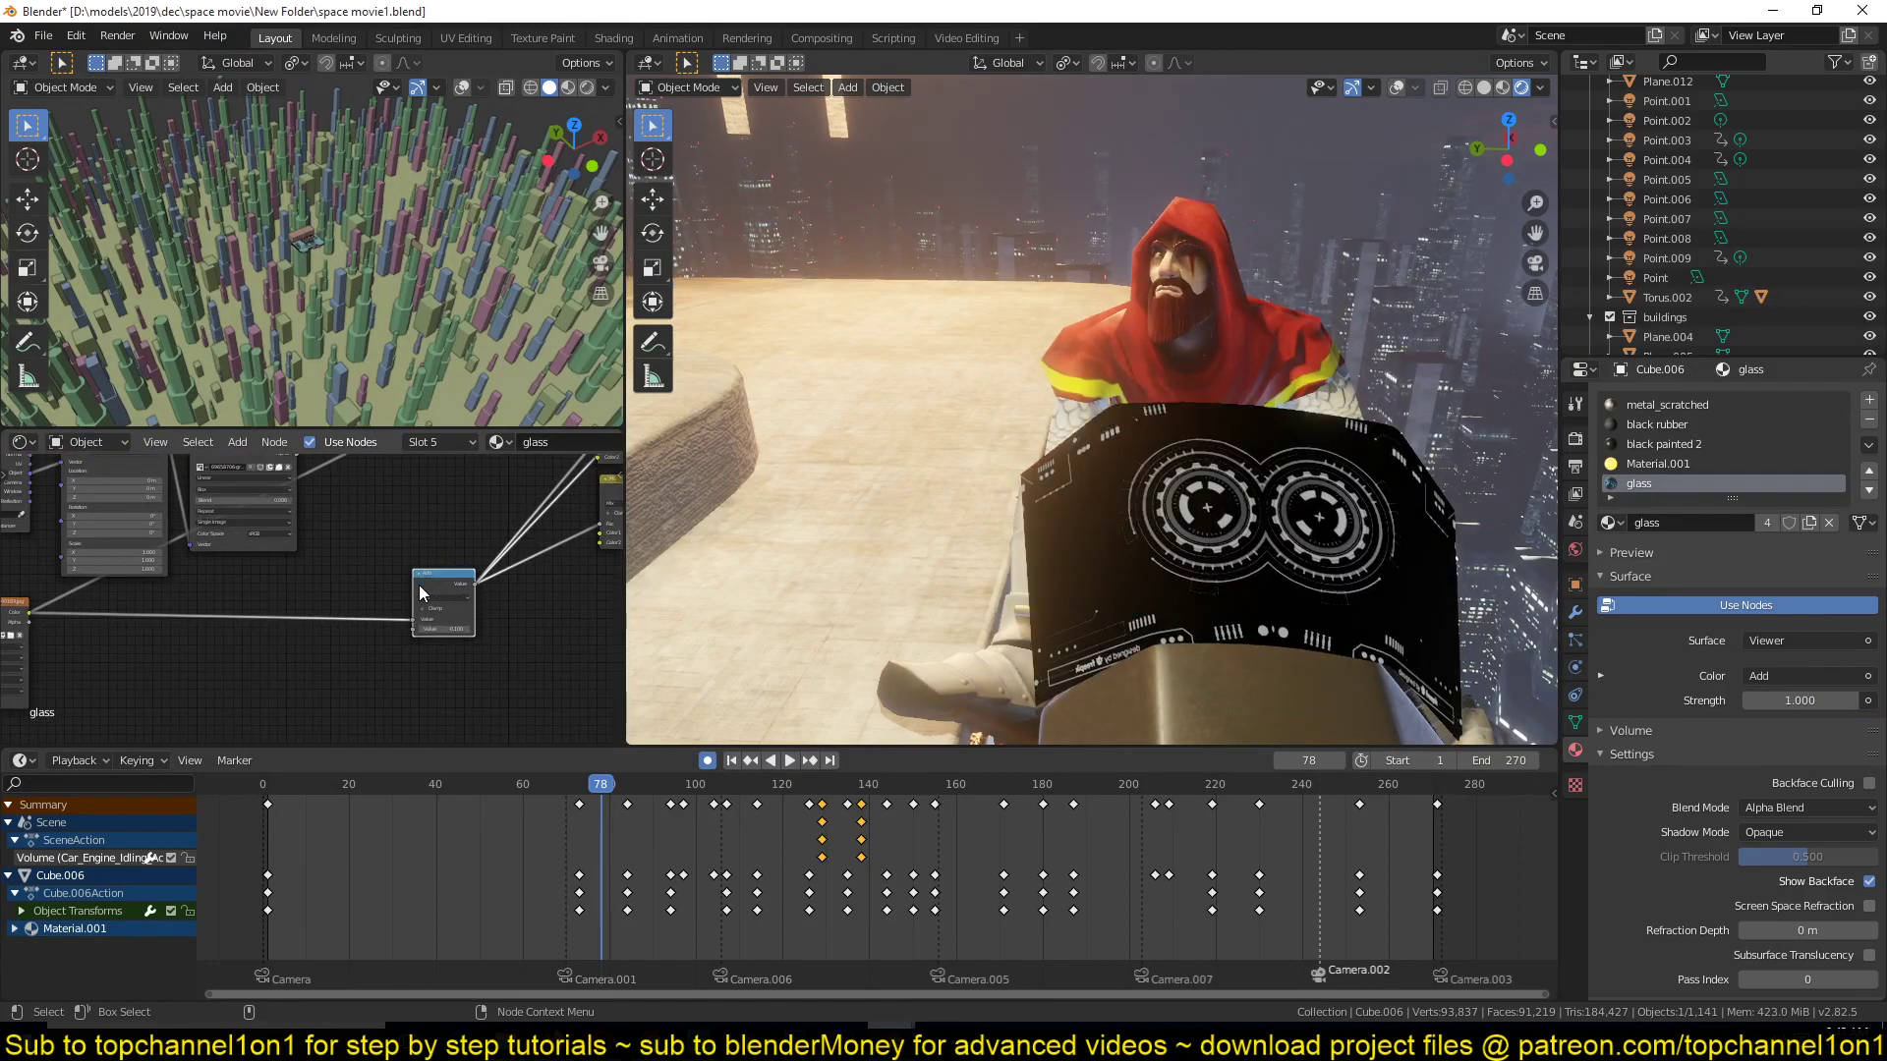
{"action": "middle_click_drag", "start_coordinate": [419, 586], "coordinate": [364, 582]}
{"action": "scroll", "coordinate": [364, 582], "scroll_direction": "up", "scroll_amount": 1}
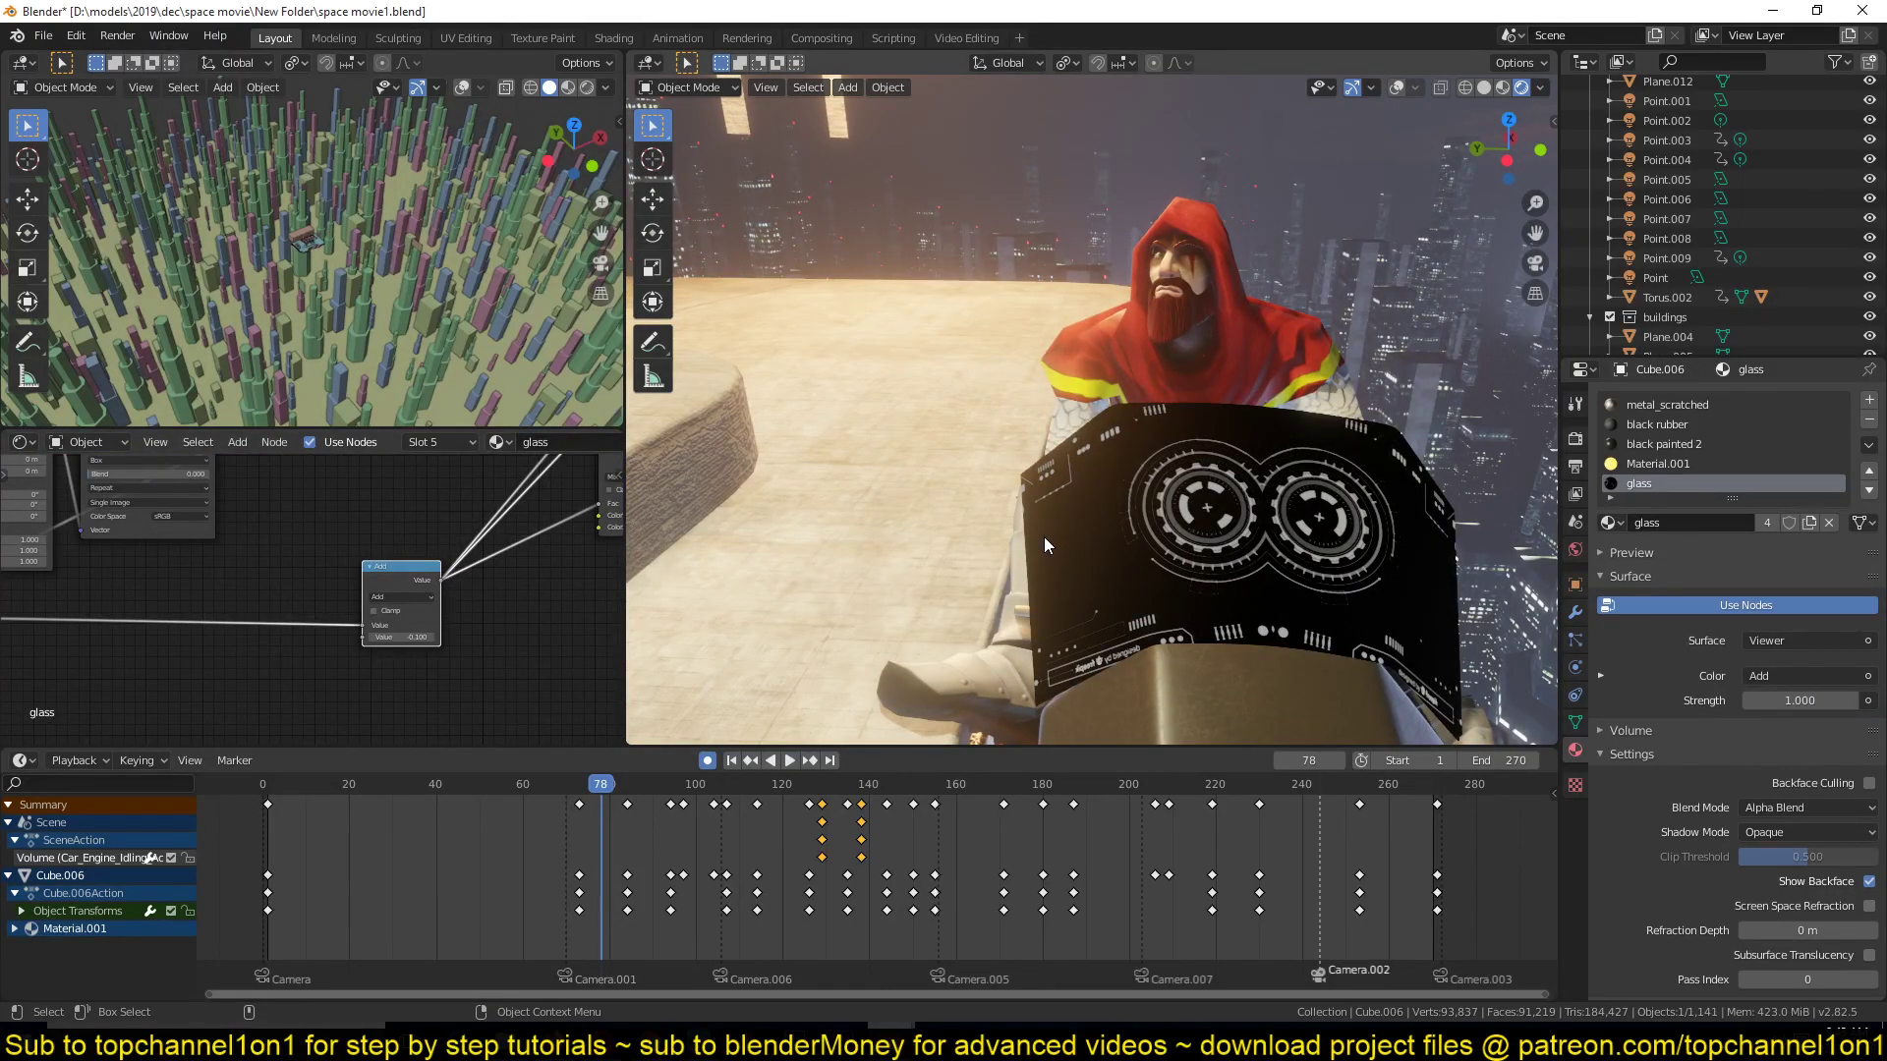
Try -0.200 as the Add node's value and set it back to -0.100.
{"action": "scroll", "coordinate": [446, 623], "scroll_direction": "up", "scroll_amount": 2}
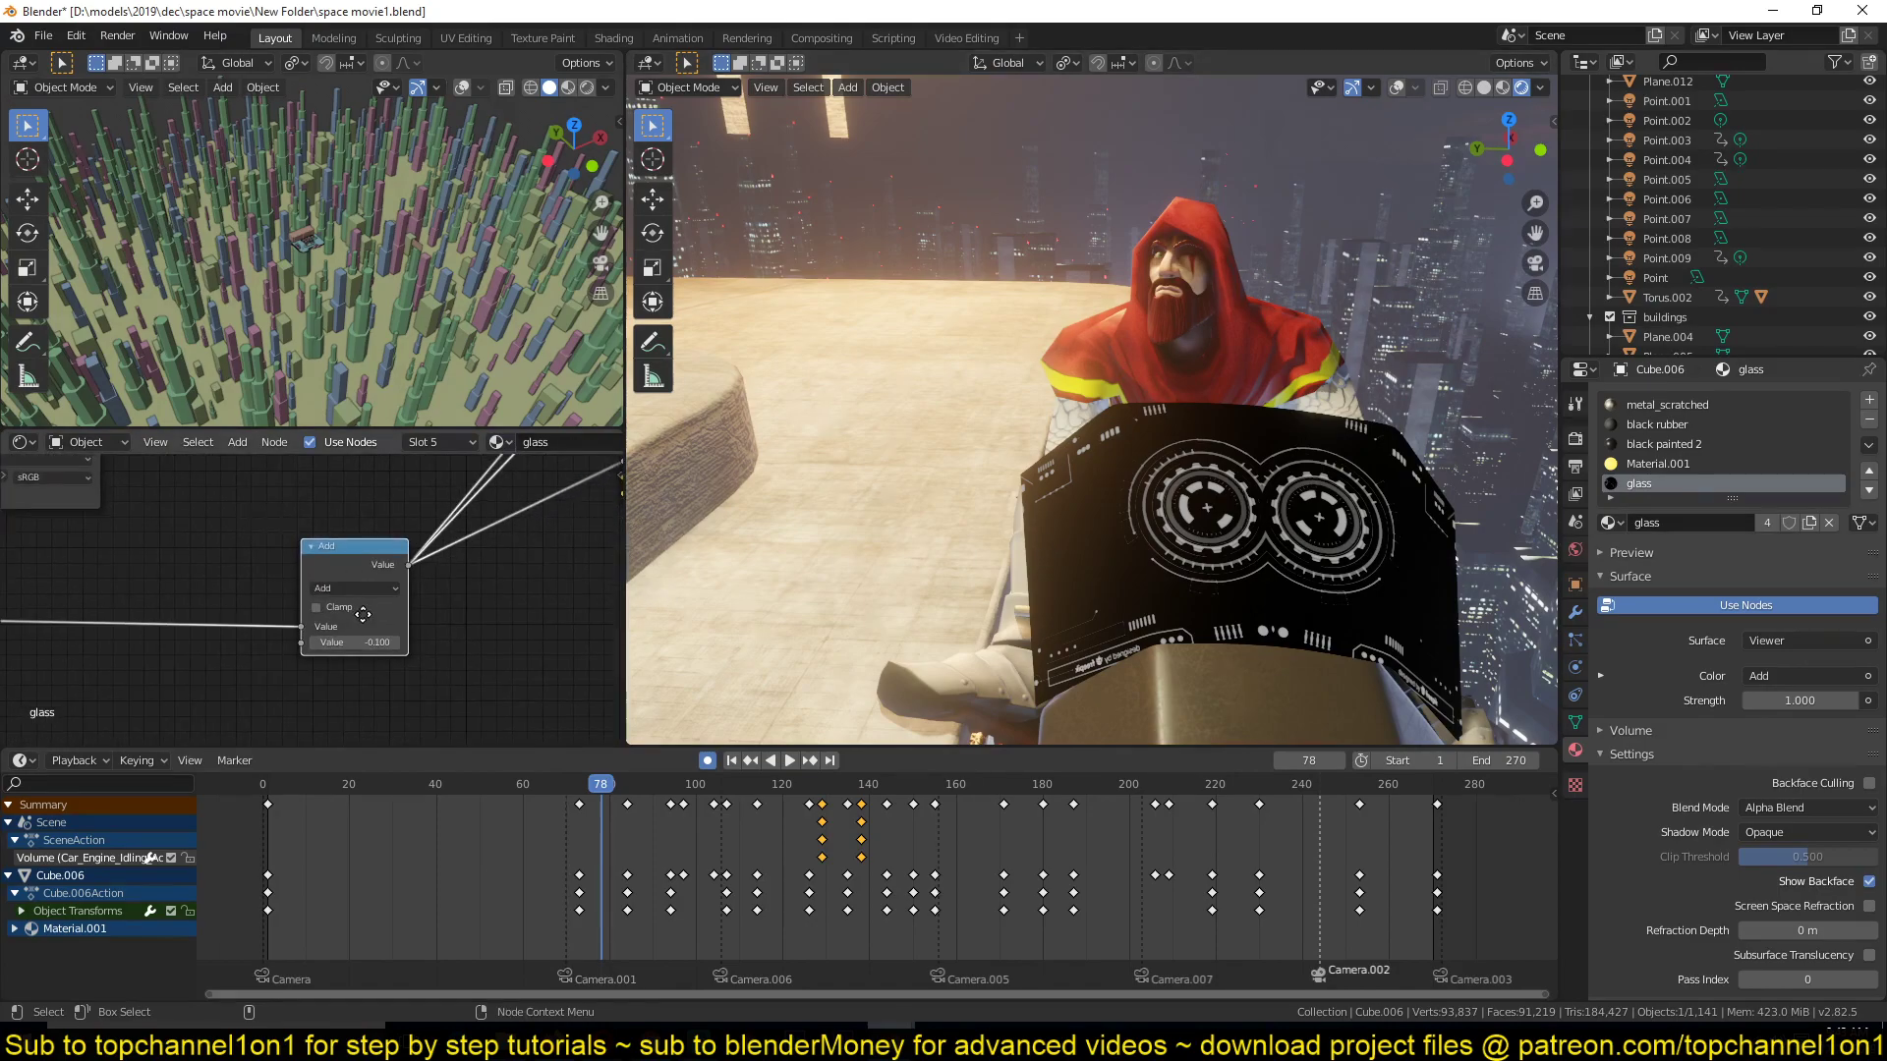
{"action": "mouse_move", "coordinate": [334, 656]}
{"action": "left_mouse_down"}
{"action": "mouse_move", "coordinate": [295, 657]}
{"action": "mouse_move", "coordinate": [326, 657]}
{"action": "left_mouse_up"}
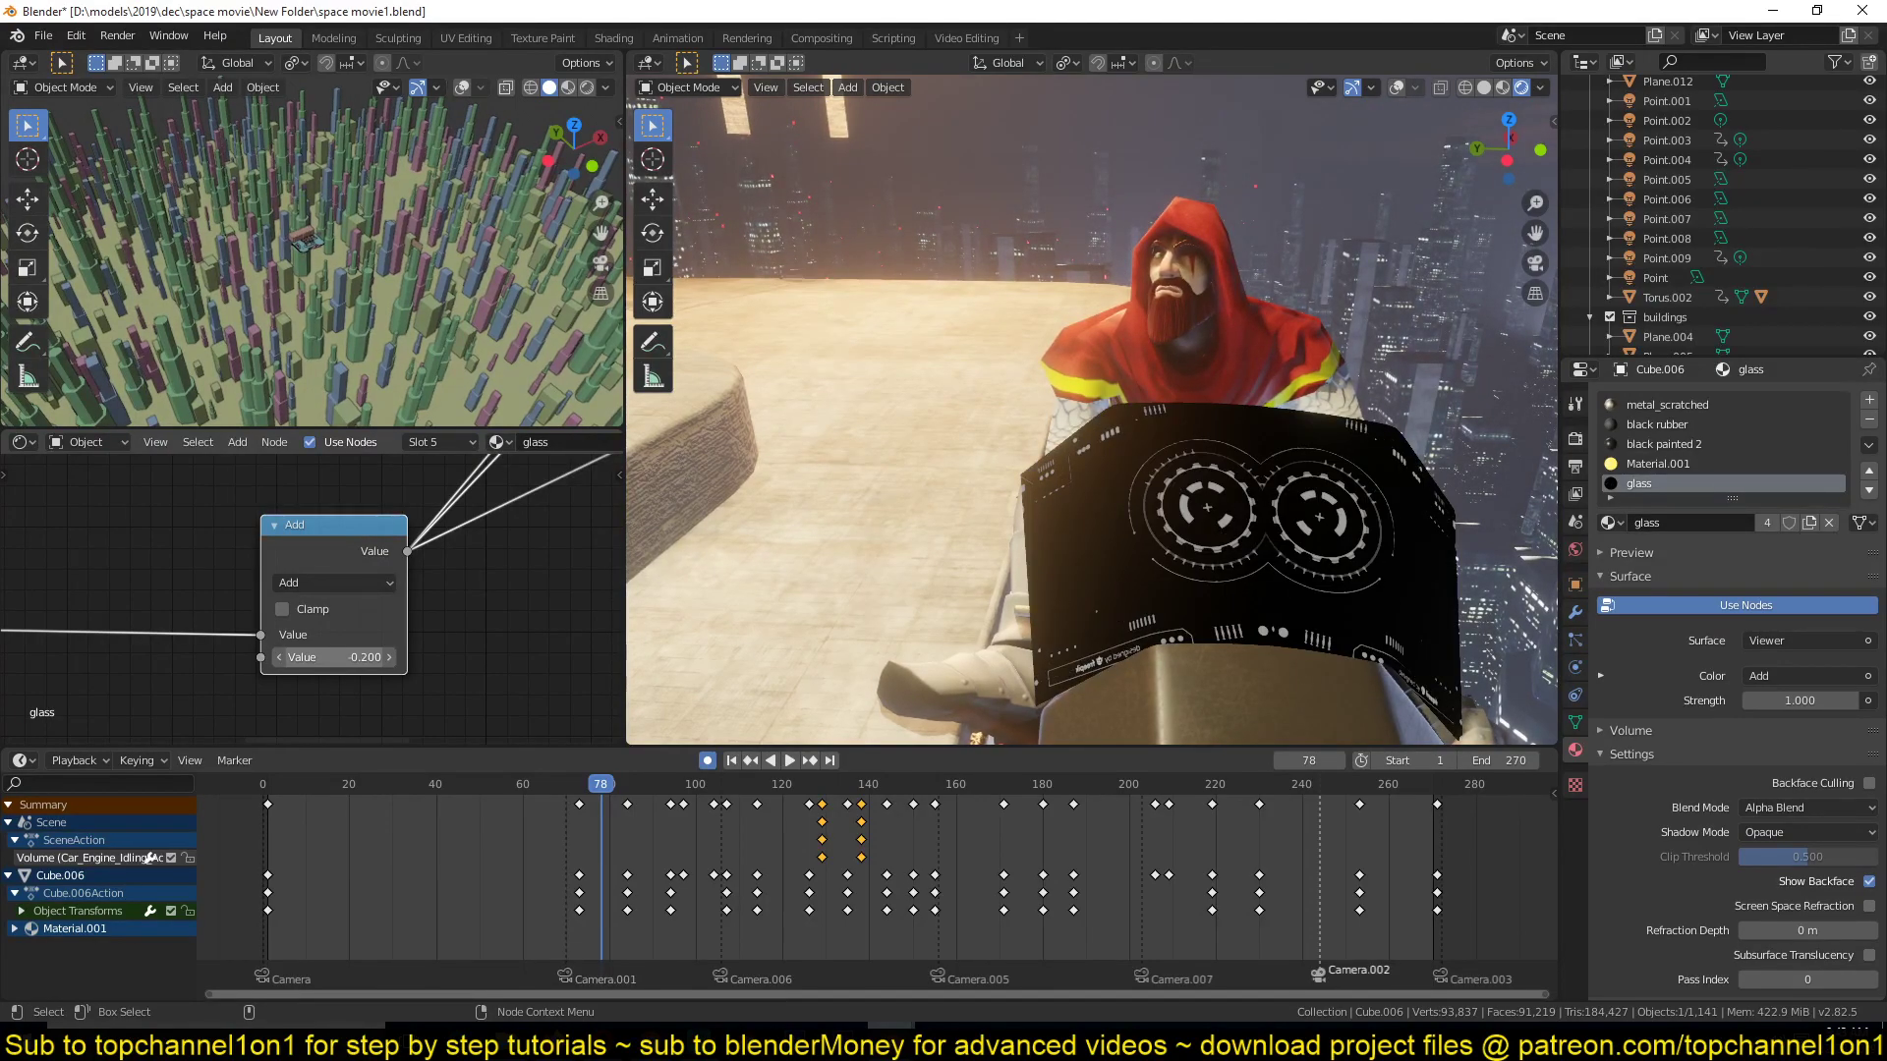
{"action": "mouse_move", "coordinate": [326, 657]}
{"action": "left_mouse_down"}
{"action": "mouse_move", "coordinate": [350, 656]}
{"action": "mouse_move", "coordinate": [311, 657]}
{"action": "mouse_move", "coordinate": [358, 657]}
{"action": "mouse_move", "coordinate": [334, 657]}
{"action": "left_mouse_up"}
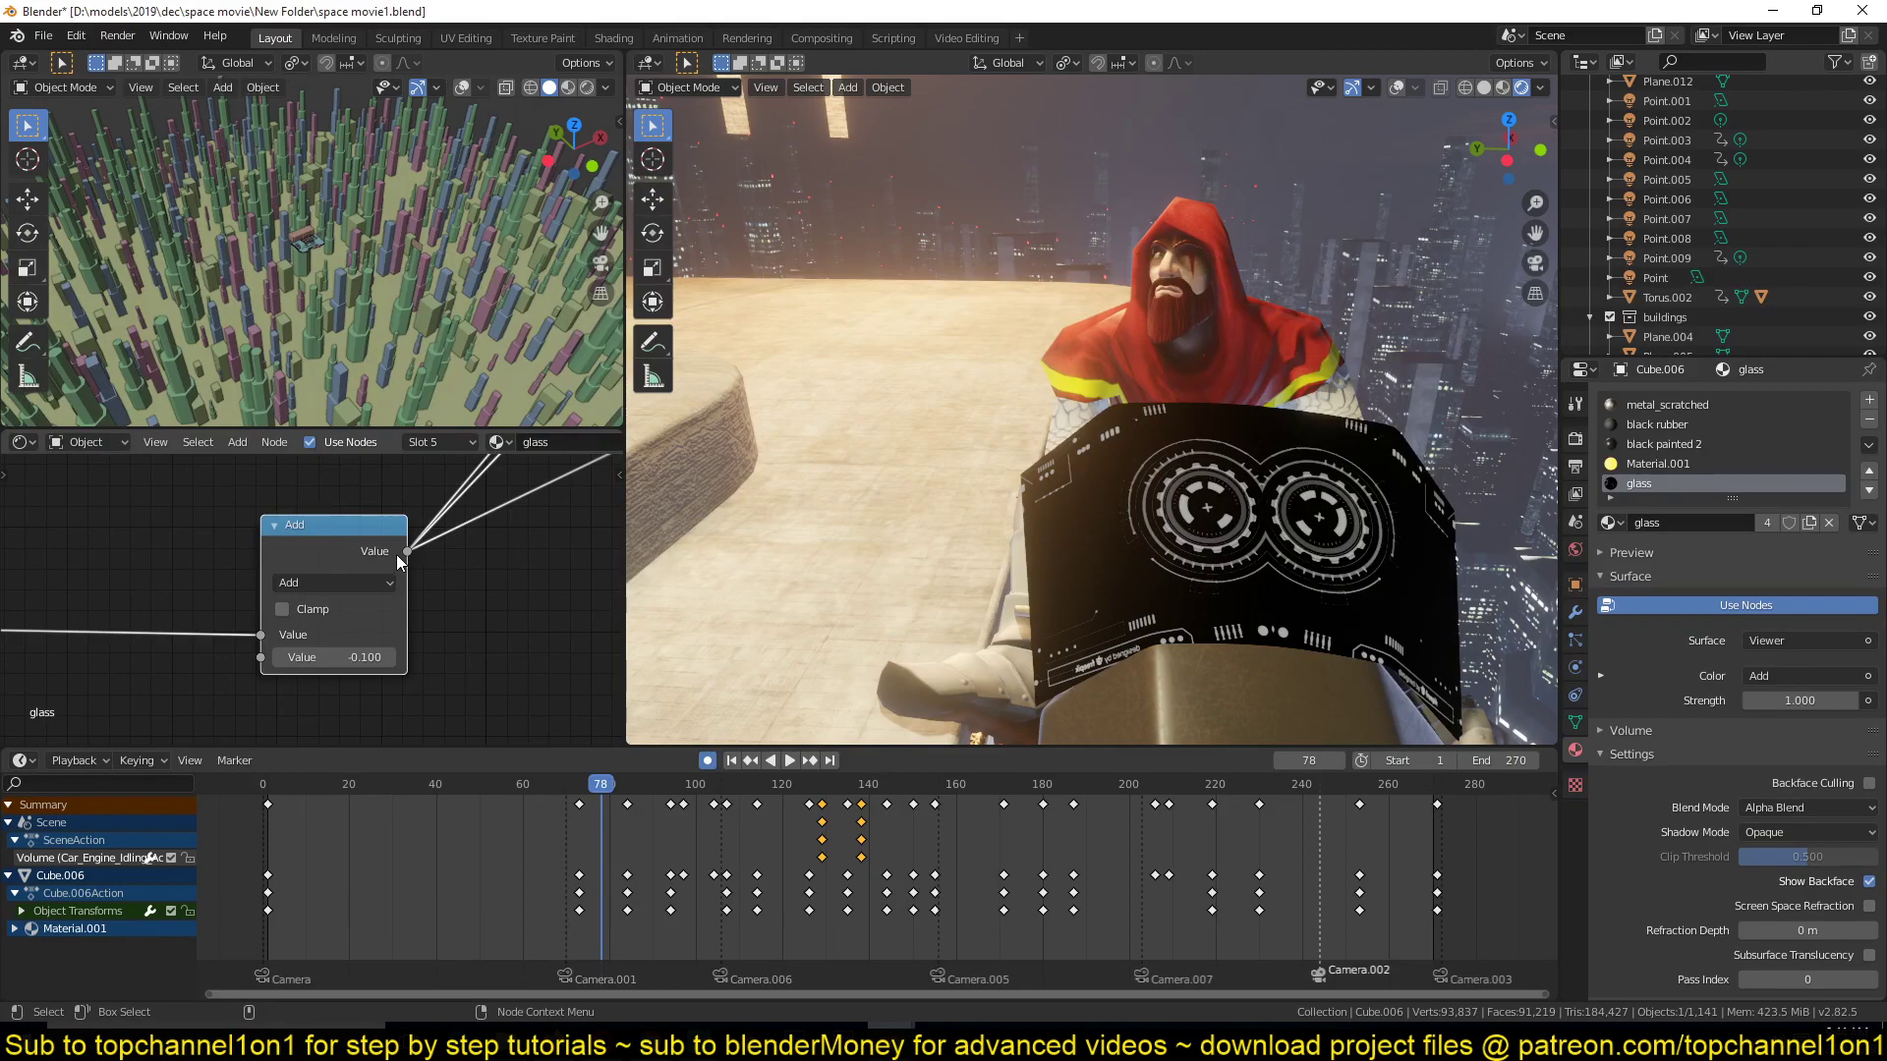
Offset the Mix node feeding Emission from the Mix node feeding Alpha and inspect both nodes' colors.
{"action": "scroll", "coordinate": [499, 521], "scroll_direction": "down", "scroll_amount": 3}
{"action": "middle_click_drag", "start_coordinate": [499, 521], "coordinate": [334, 657]}
{"action": "scroll", "coordinate": [324, 599], "scroll_direction": "down", "scroll_amount": 4}
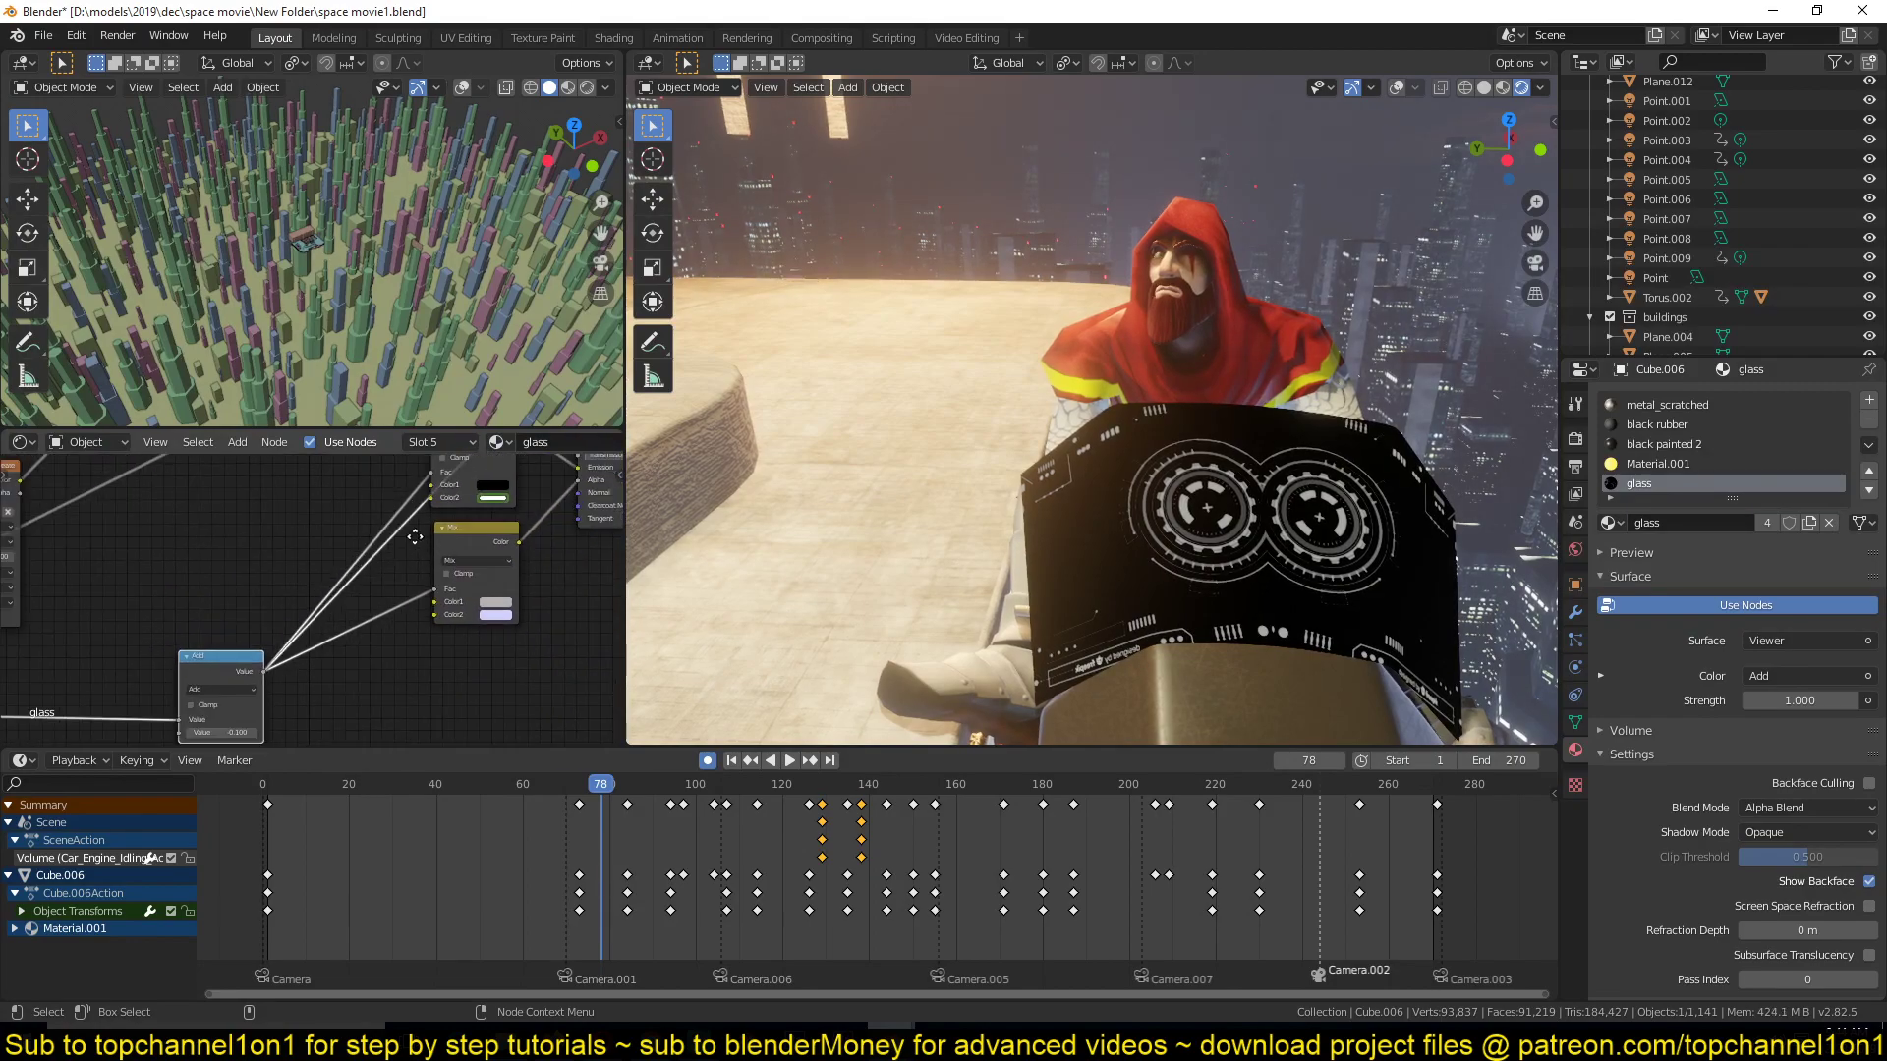
{"action": "middle_click_drag", "start_coordinate": [438, 545], "coordinate": [203, 643]}
{"action": "middle_click_drag", "start_coordinate": [432, 604], "coordinate": [397, 513]}
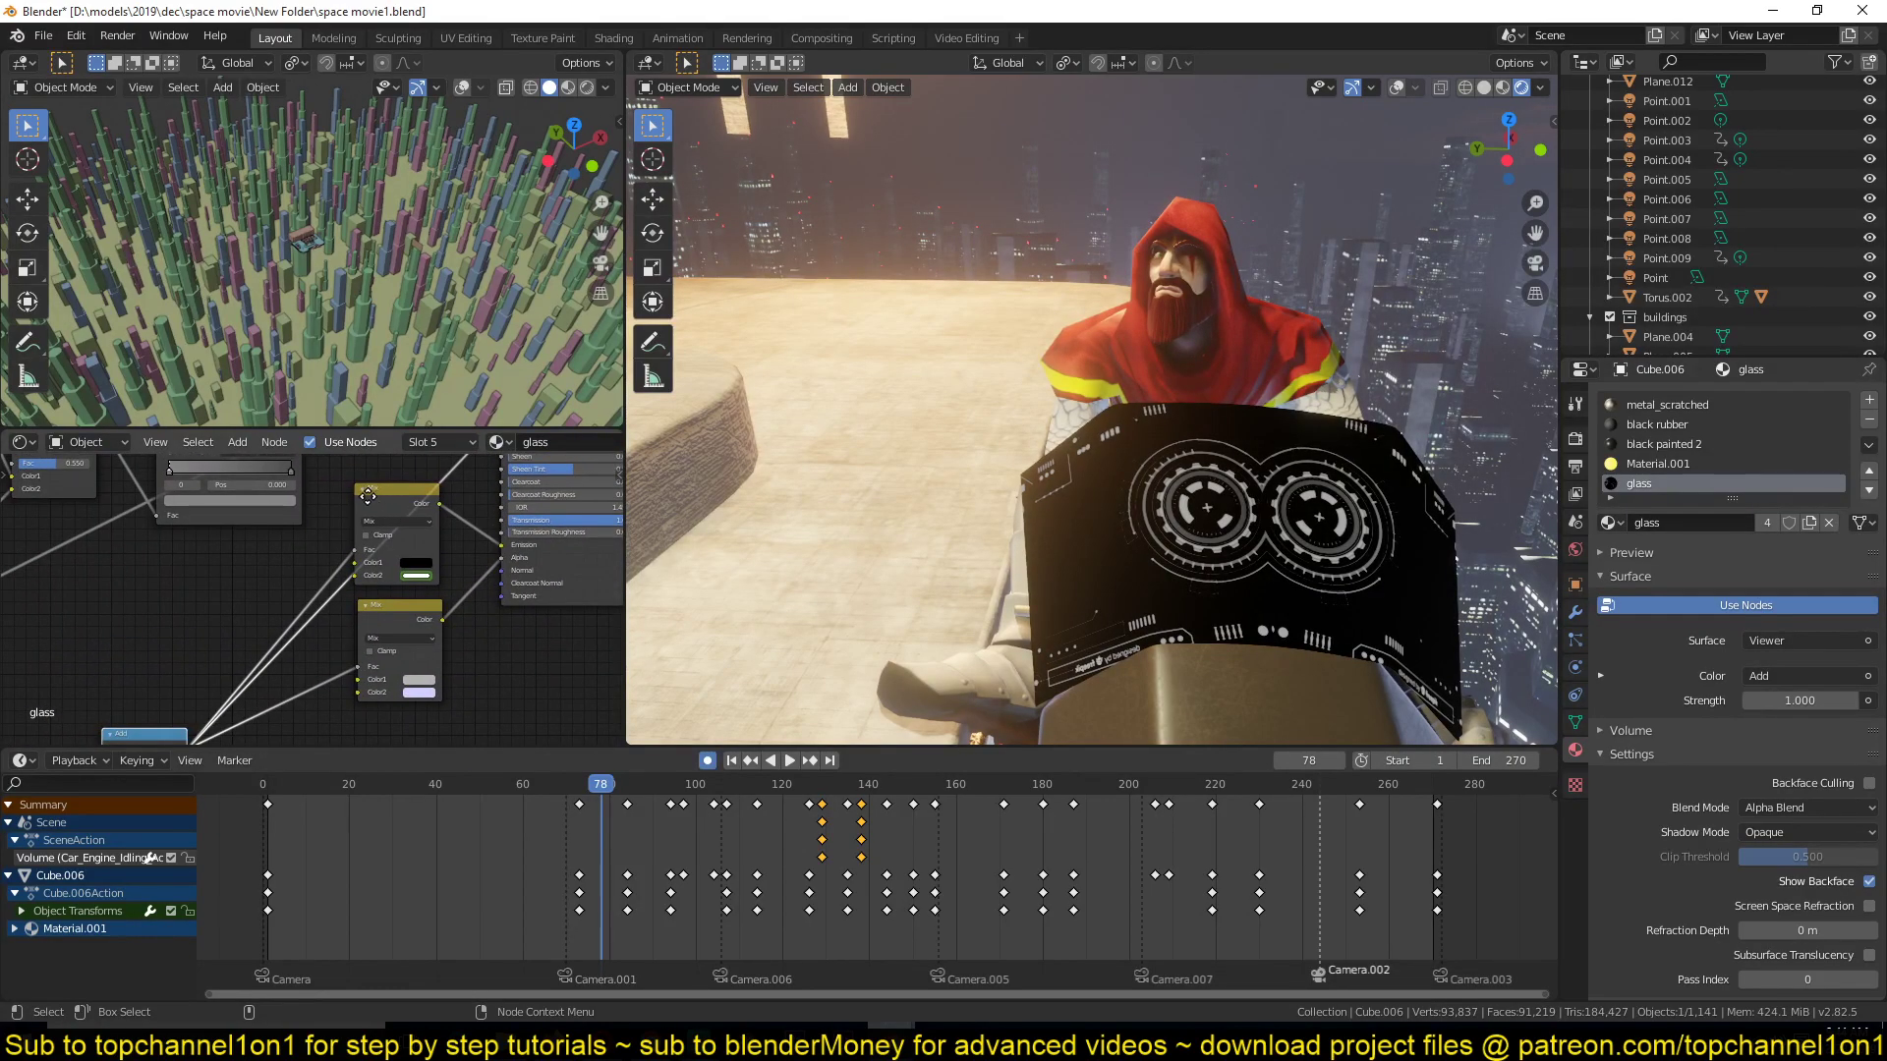
{"action": "left_click_drag", "start_coordinate": [368, 496], "coordinate": [351, 482]}
{"action": "left_click", "coordinate": [430, 557]}
{"action": "middle_click_drag", "start_coordinate": [446, 577], "coordinate": [333, 585]}
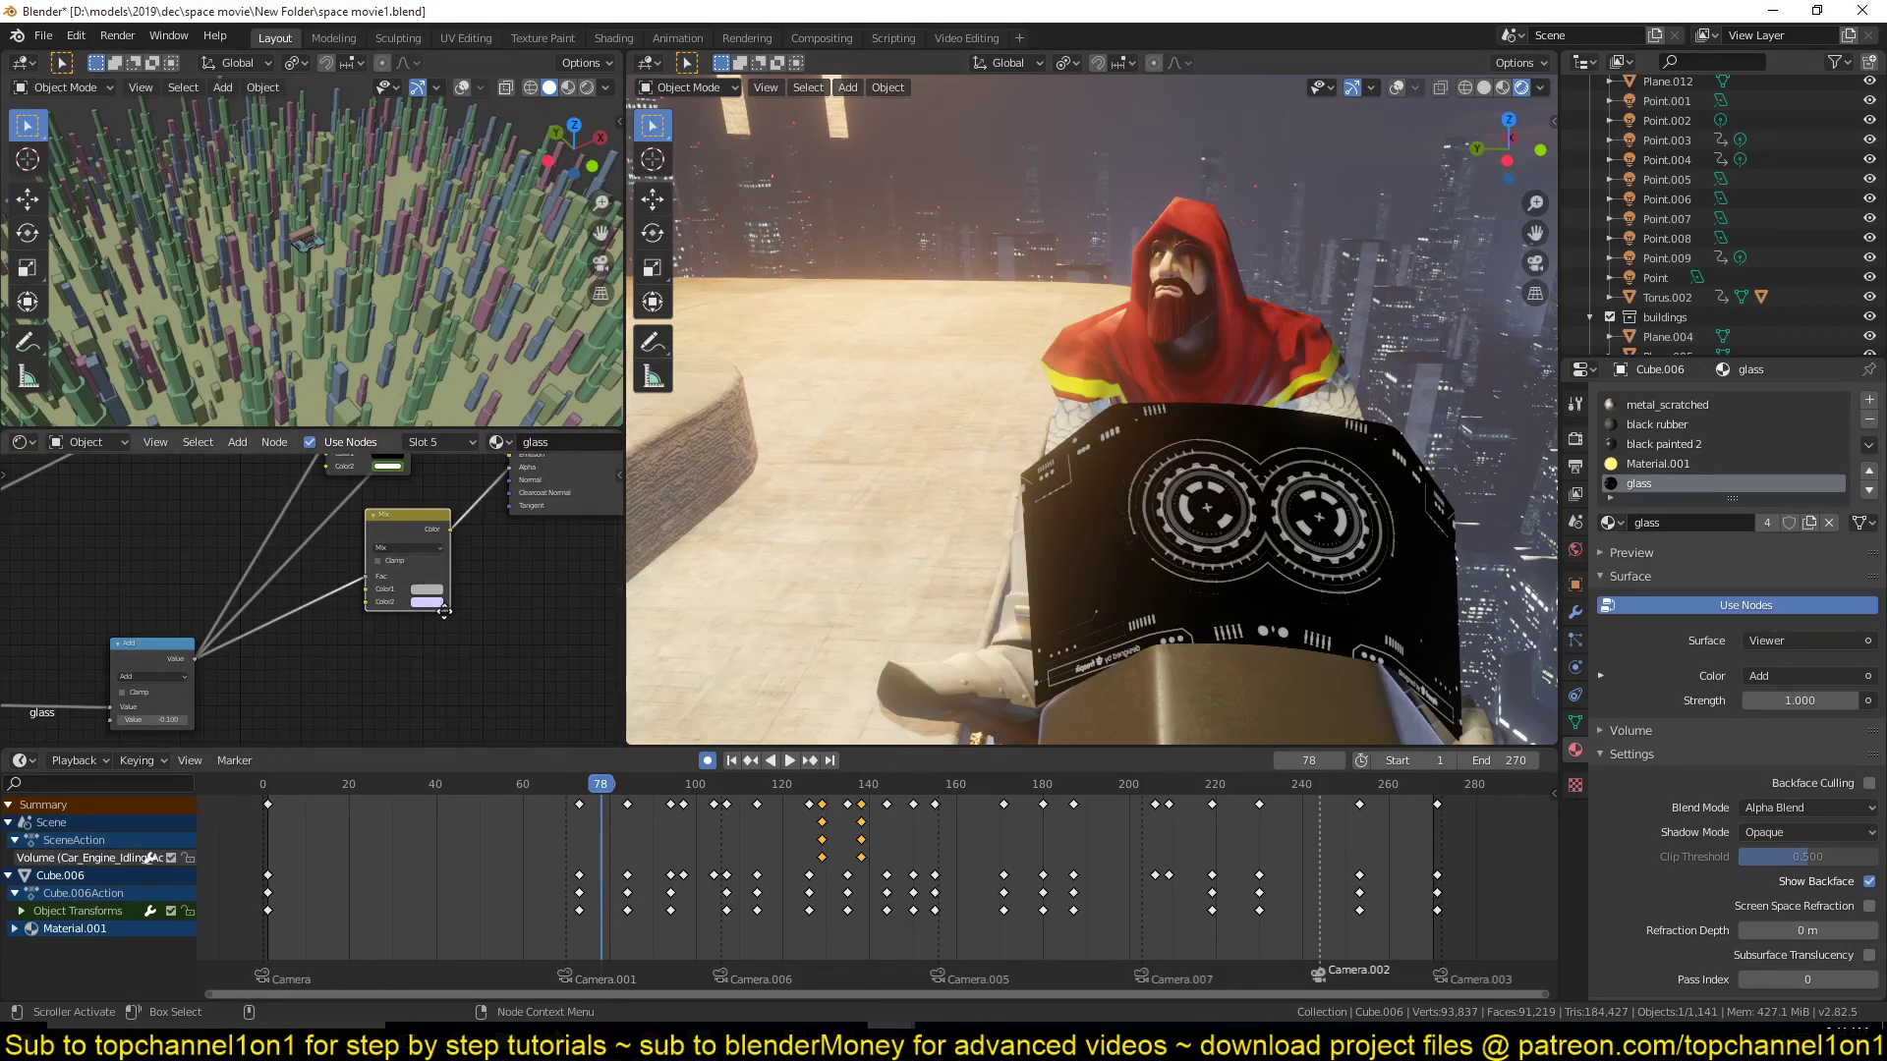
{"action": "middle_click_drag", "start_coordinate": [444, 610], "coordinate": [391, 639]}
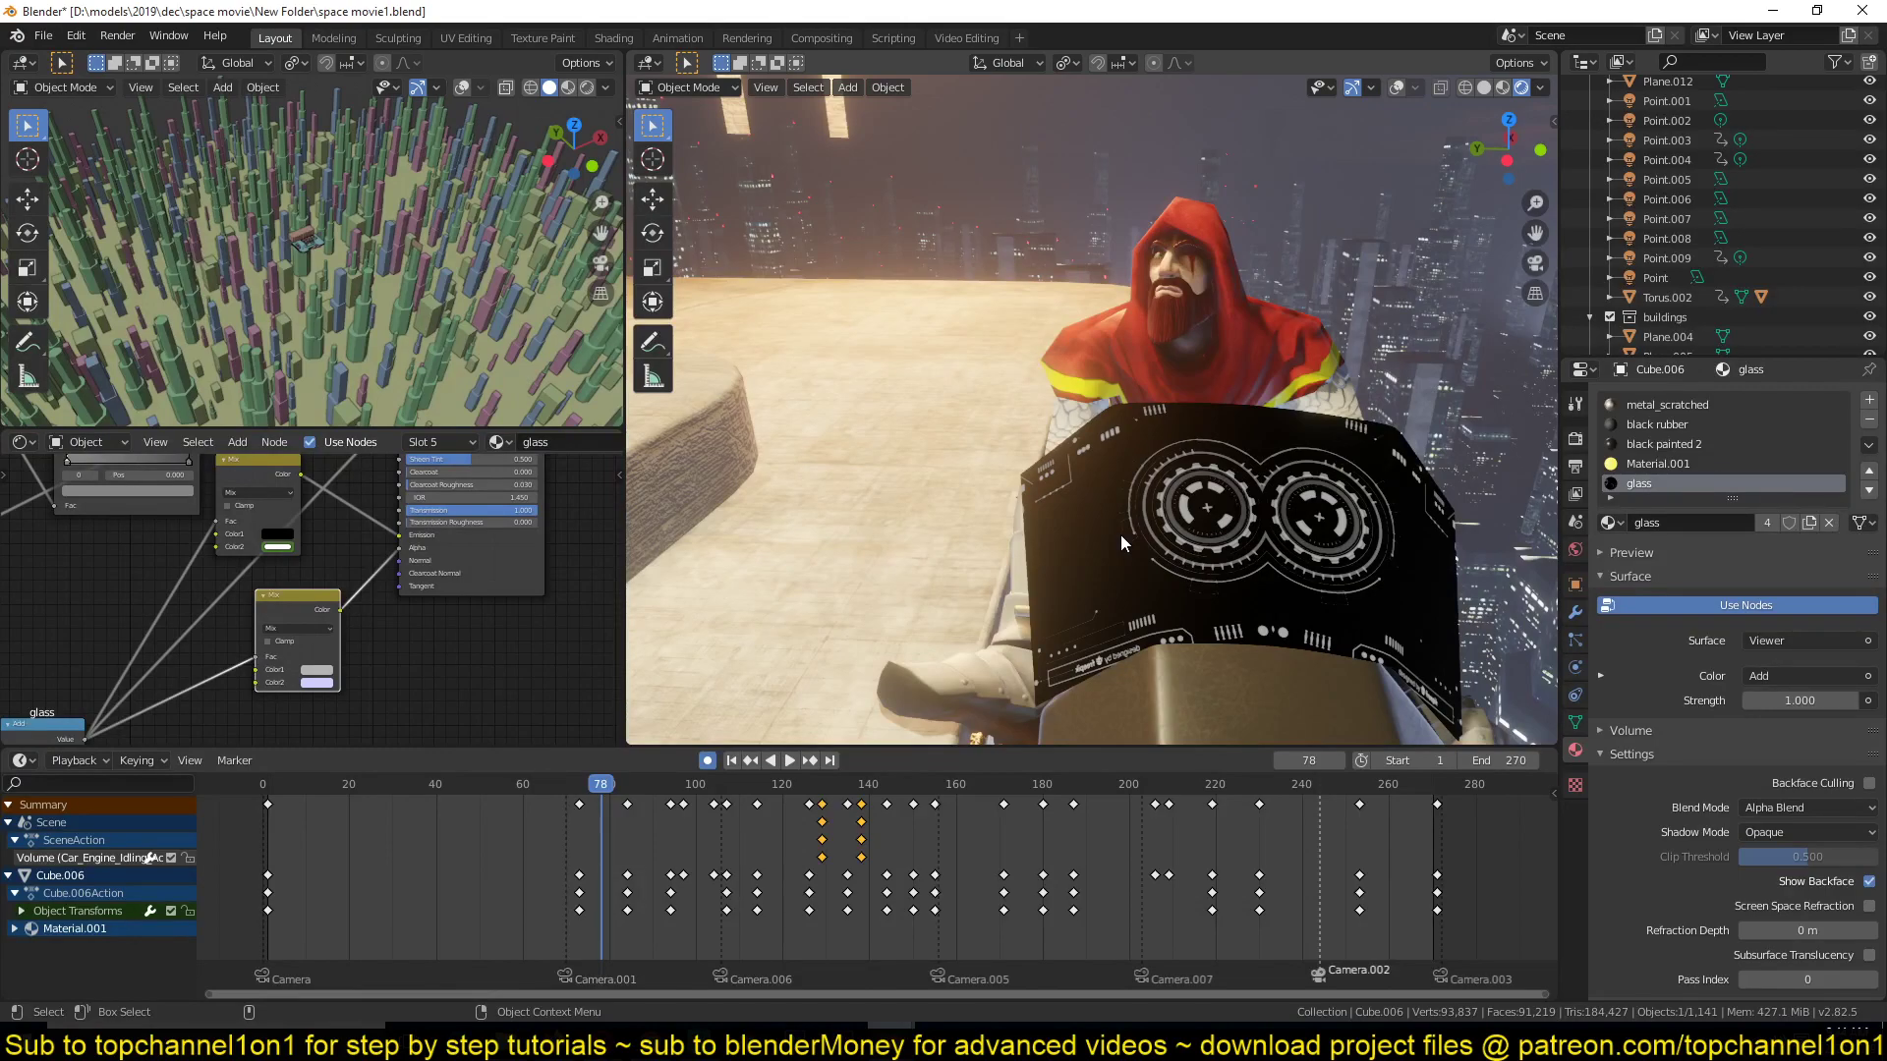
Show the full Principled BSDF result again and examine the factor and colors of the Mix node feeding Alpha.
{"action": "left_click", "coordinate": [523, 581], "text": "ctrl+shift"}
{"action": "middle_click_drag", "start_coordinate": [428, 629], "coordinate": [478, 587]}
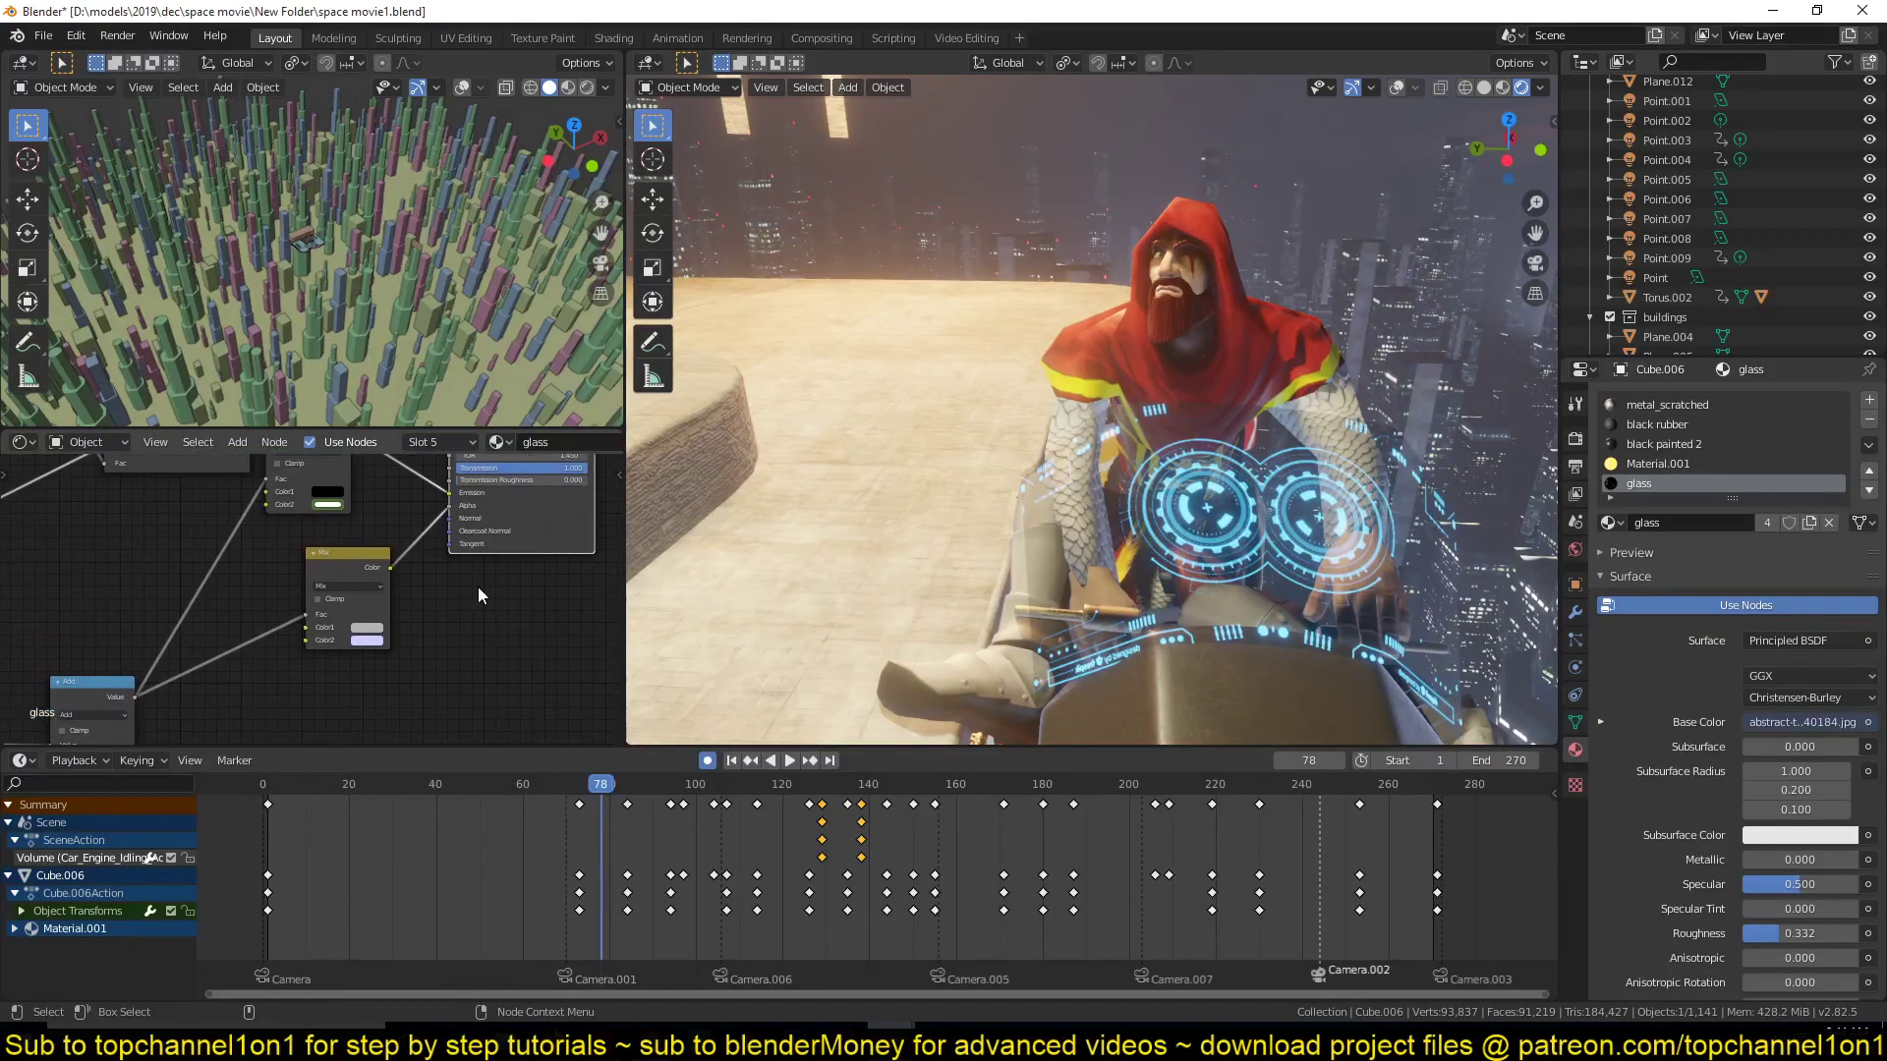
{"action": "middle_click_drag", "start_coordinate": [302, 579], "coordinate": [335, 513]}
{"action": "scroll", "coordinate": [390, 500], "scroll_direction": "up", "scroll_amount": 3}
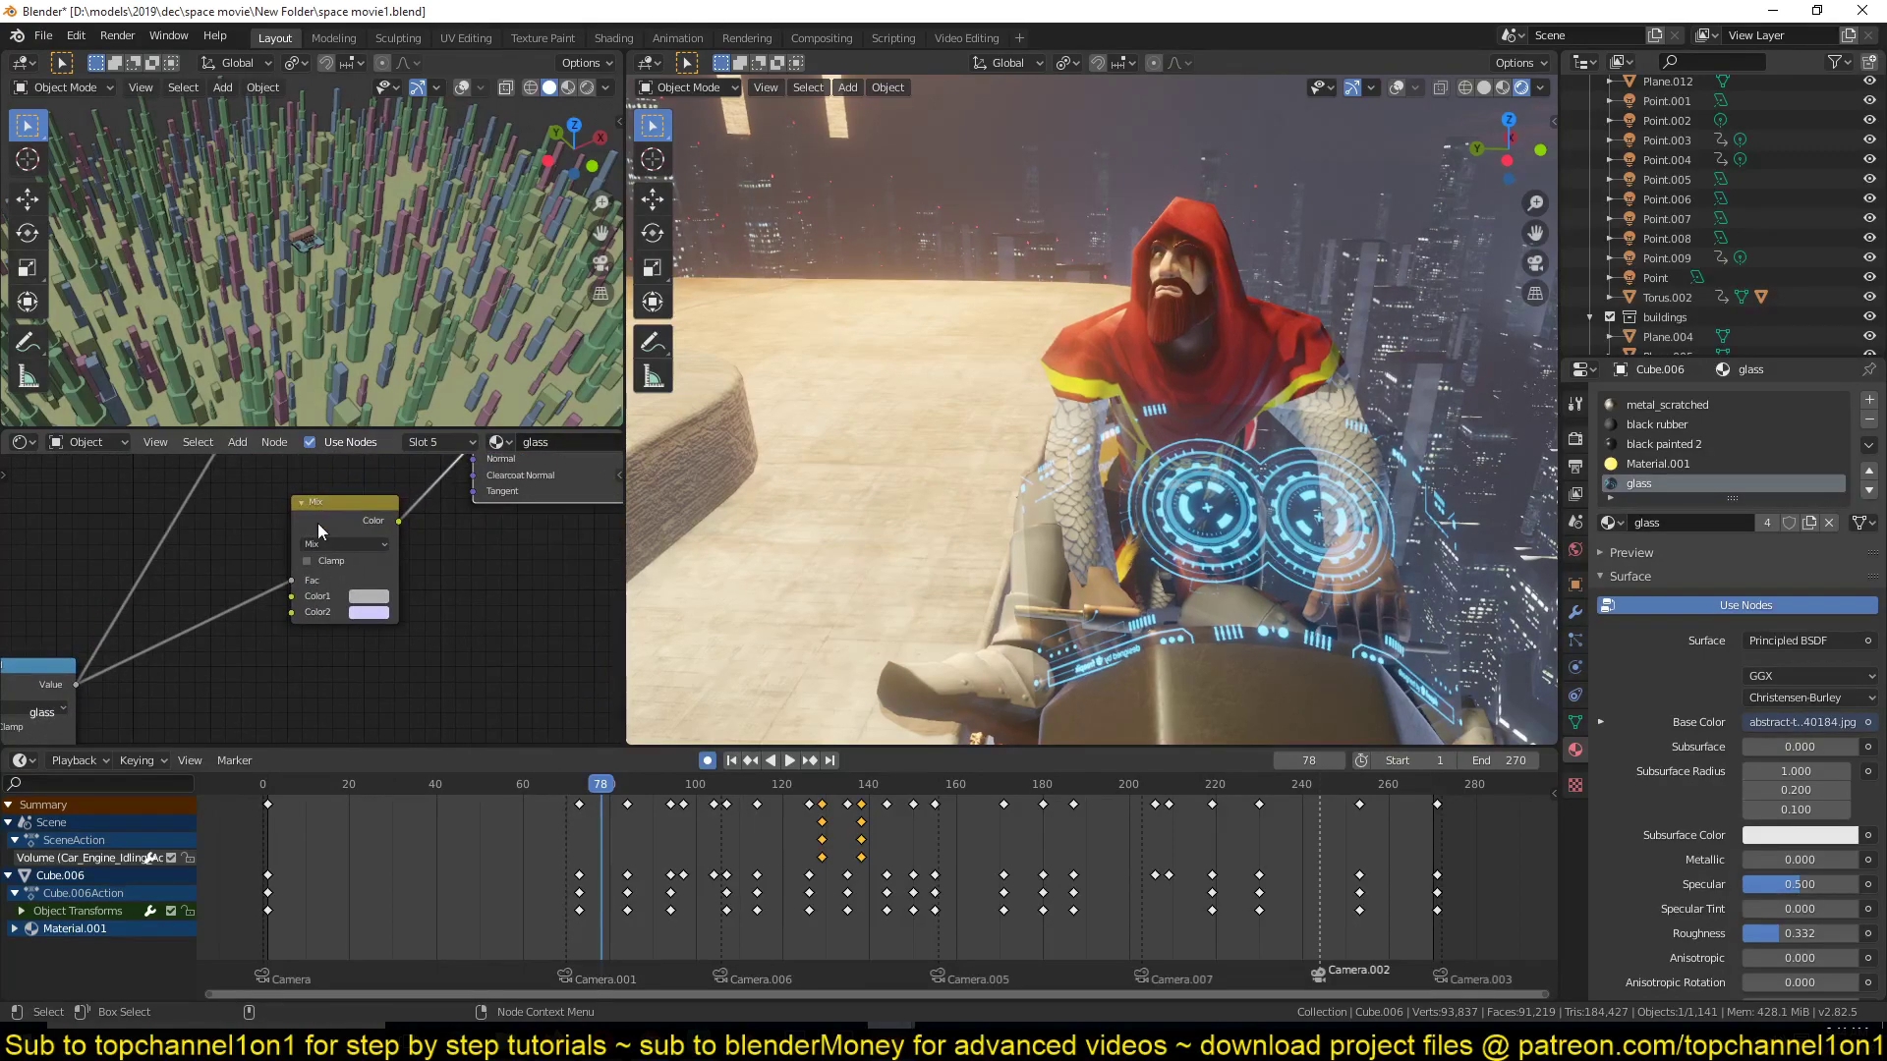
{"action": "scroll", "coordinate": [316, 523], "scroll_direction": "up", "scroll_amount": 2}
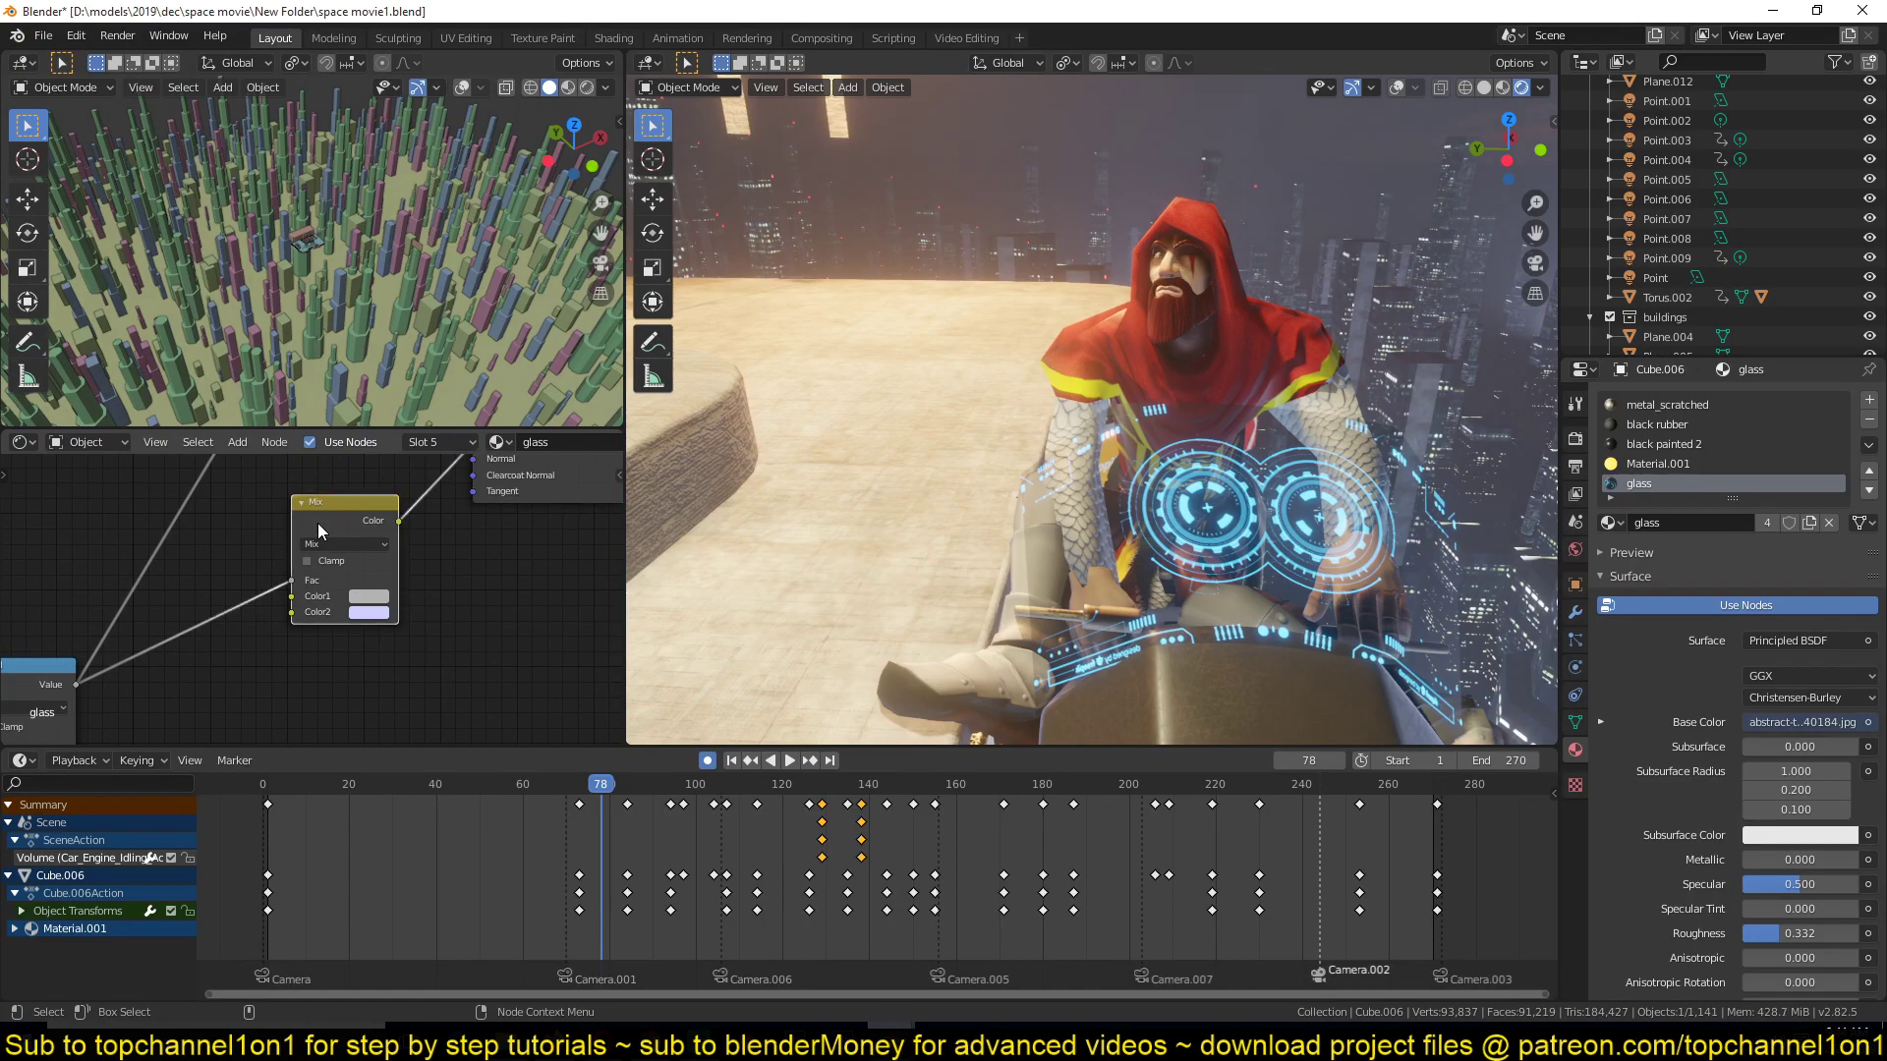
{"action": "left_click", "coordinate": [376, 598]}
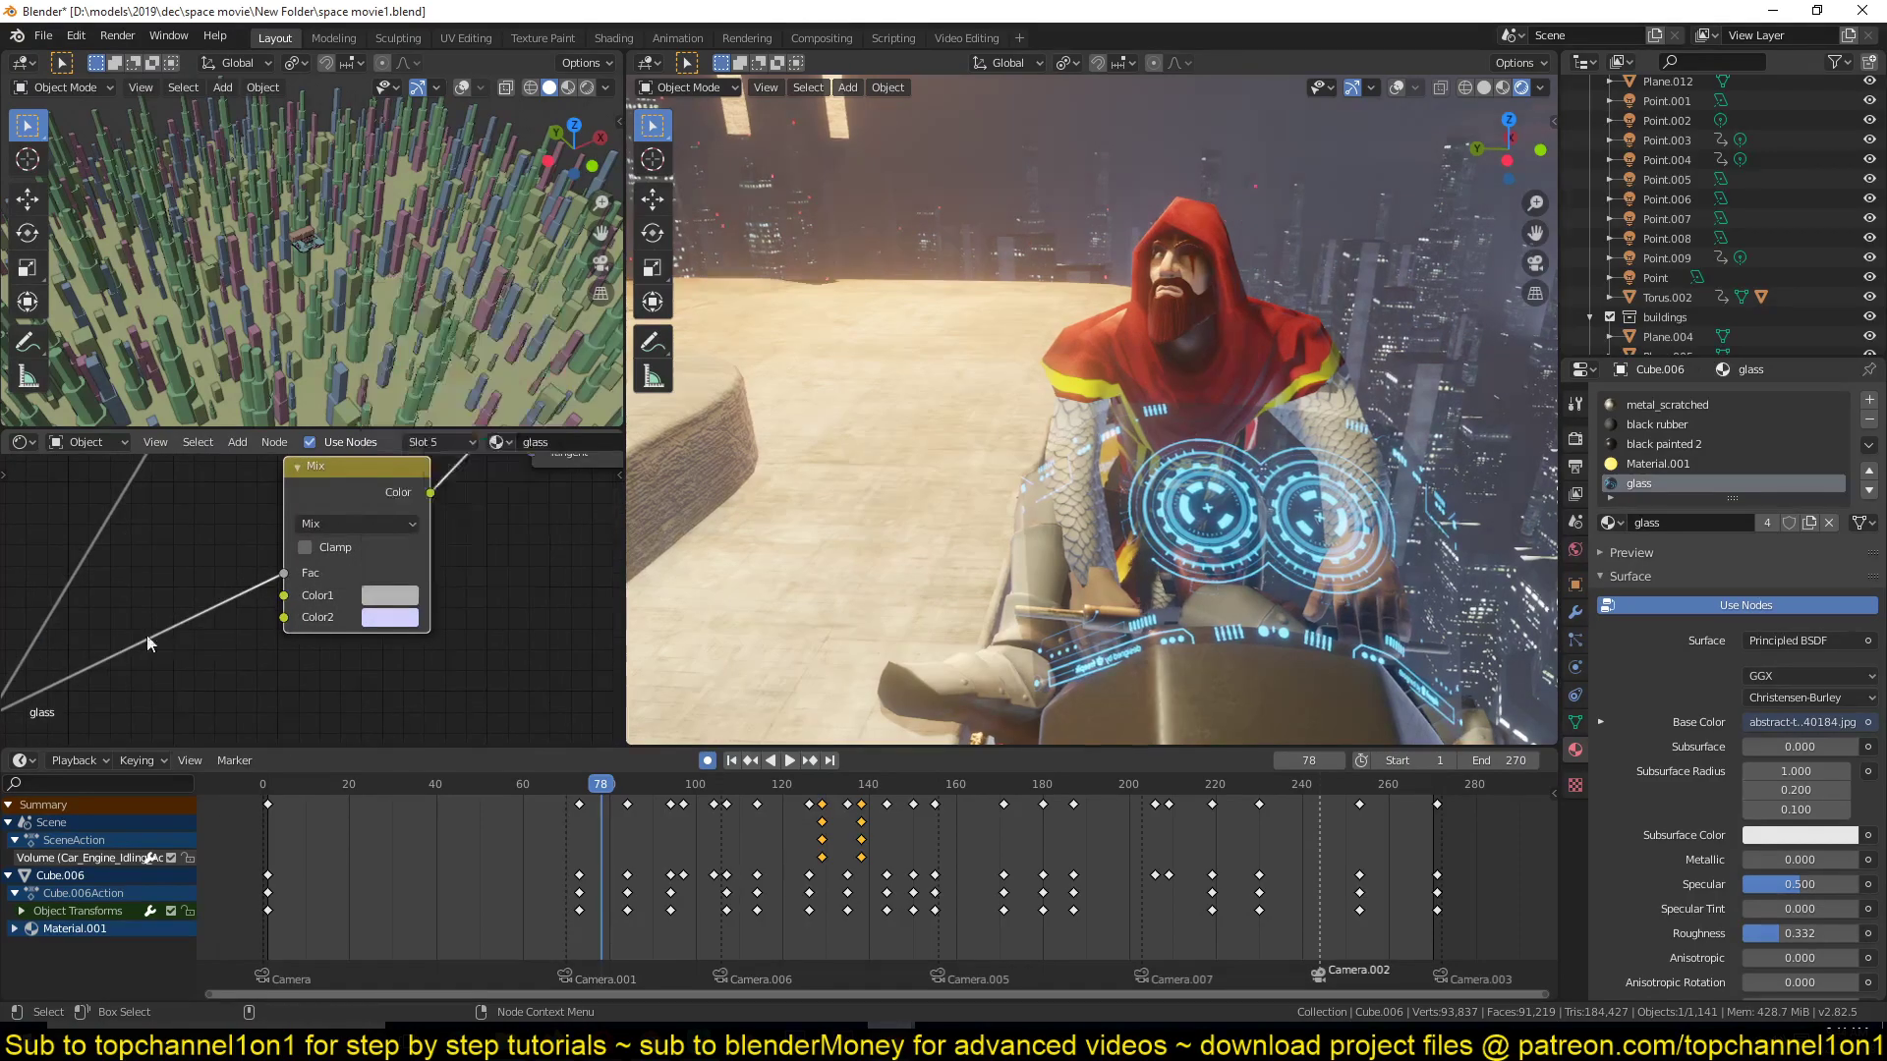
{"action": "middle_click_drag", "start_coordinate": [252, 564], "coordinate": [430, 462]}
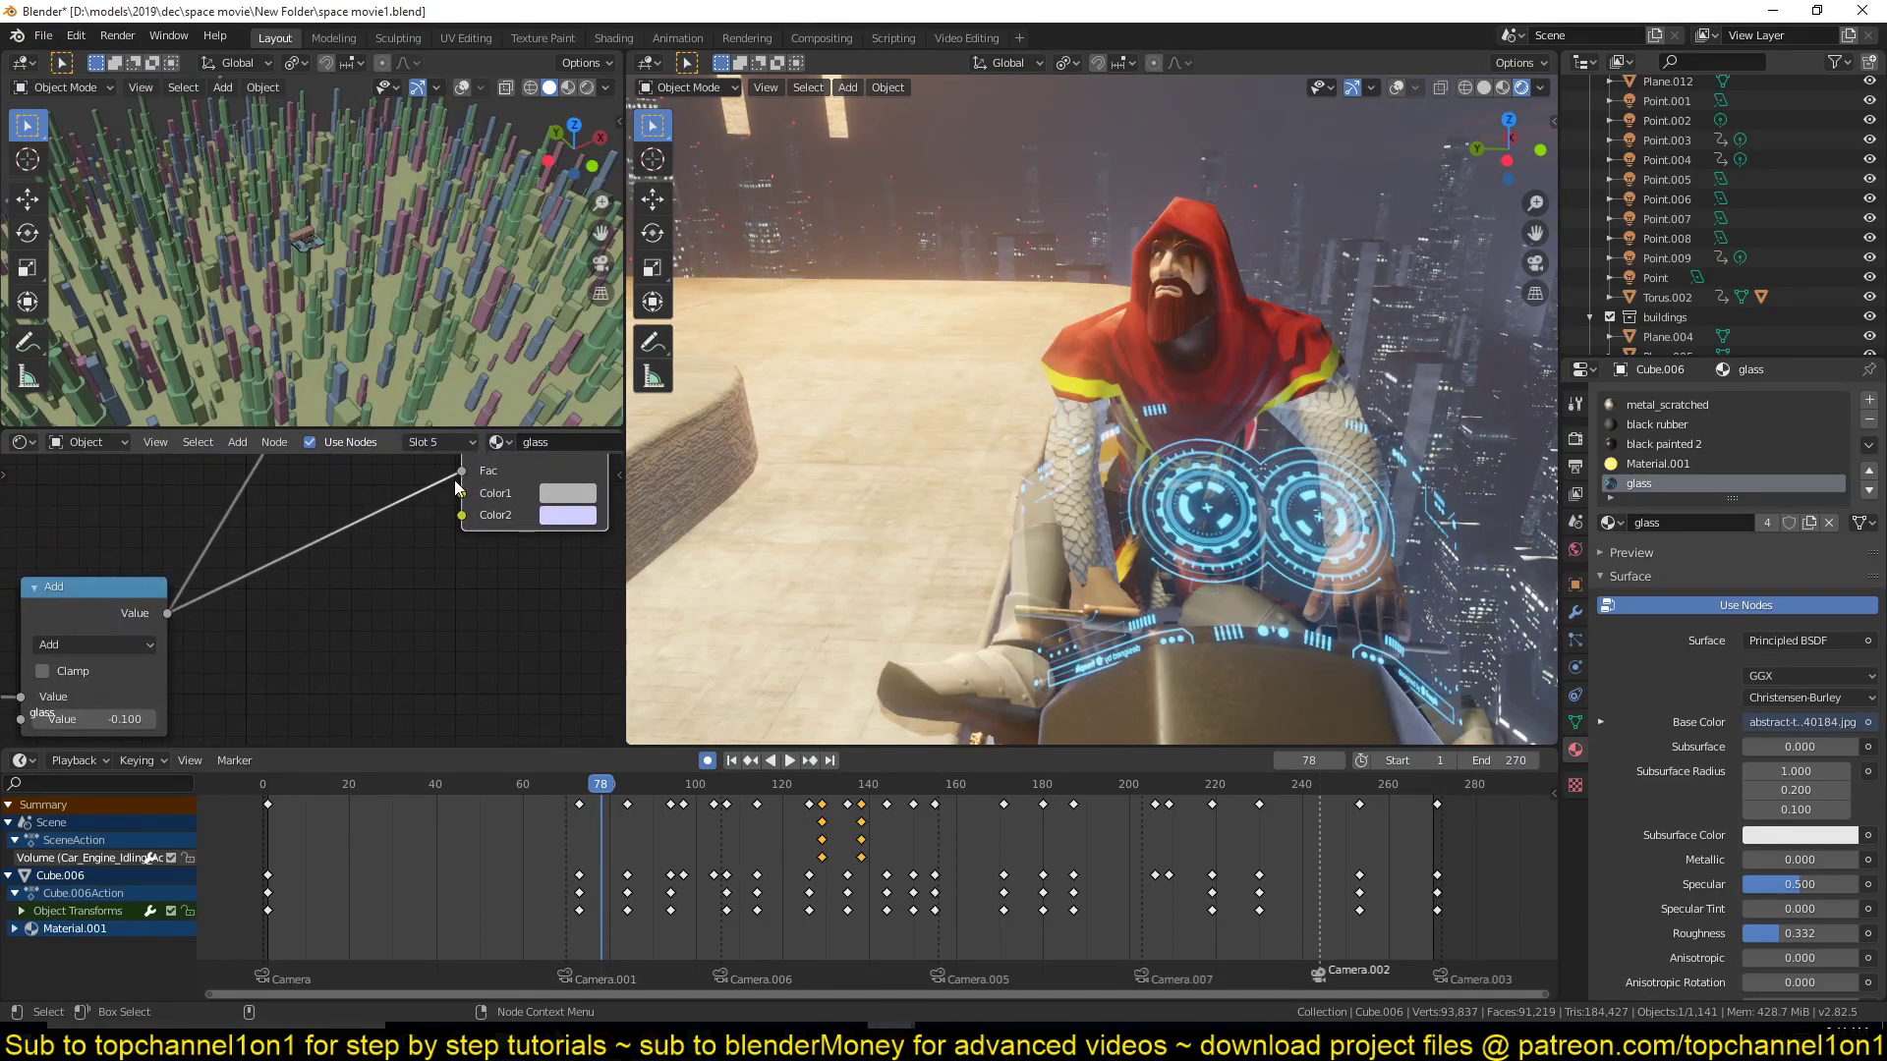
Preview the Add mask and the output of the Mix node feeding Alpha on the windshield to compare them.
{"action": "left_click", "coordinate": [84, 615], "text": "ctrl+shift"}
{"action": "middle_click_drag", "start_coordinate": [339, 631], "coordinate": [301, 665]}
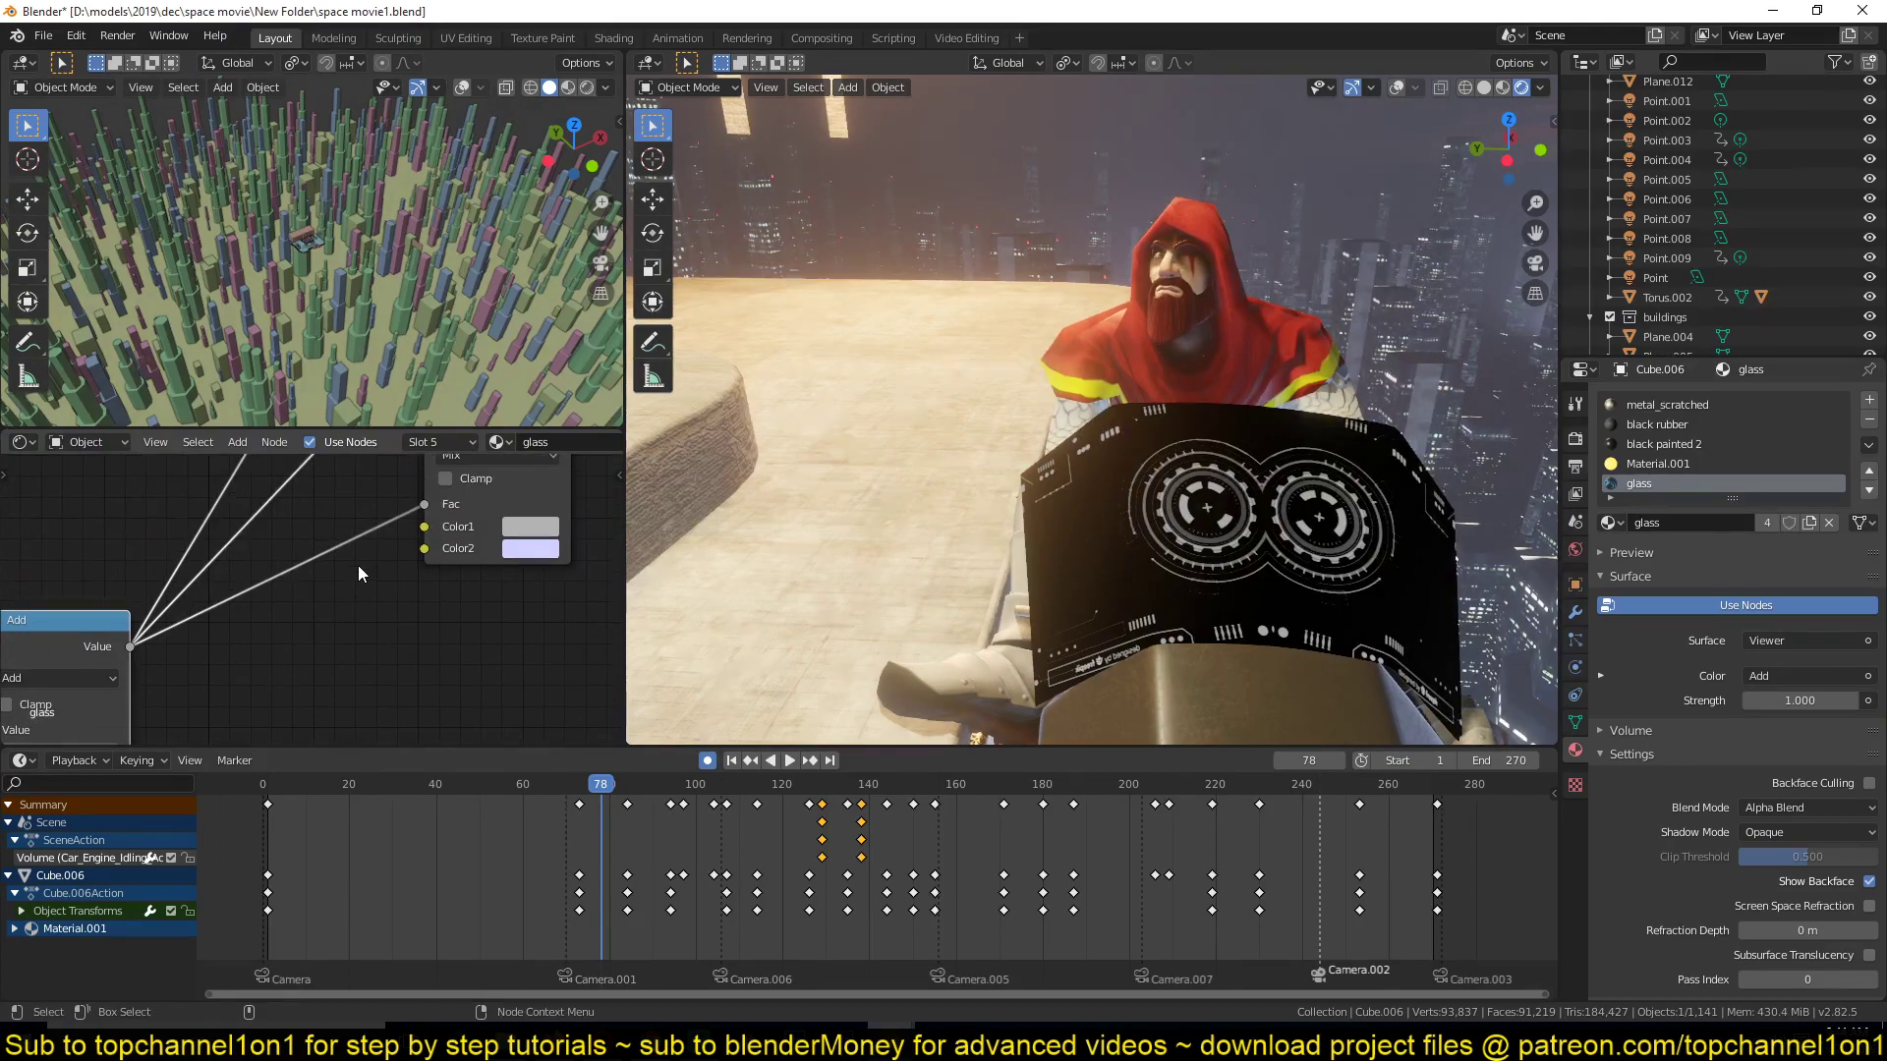
{"action": "middle_click_drag", "start_coordinate": [358, 564], "coordinate": [297, 615]}
{"action": "left_click", "coordinate": [405, 523], "text": "ctrl+shift"}
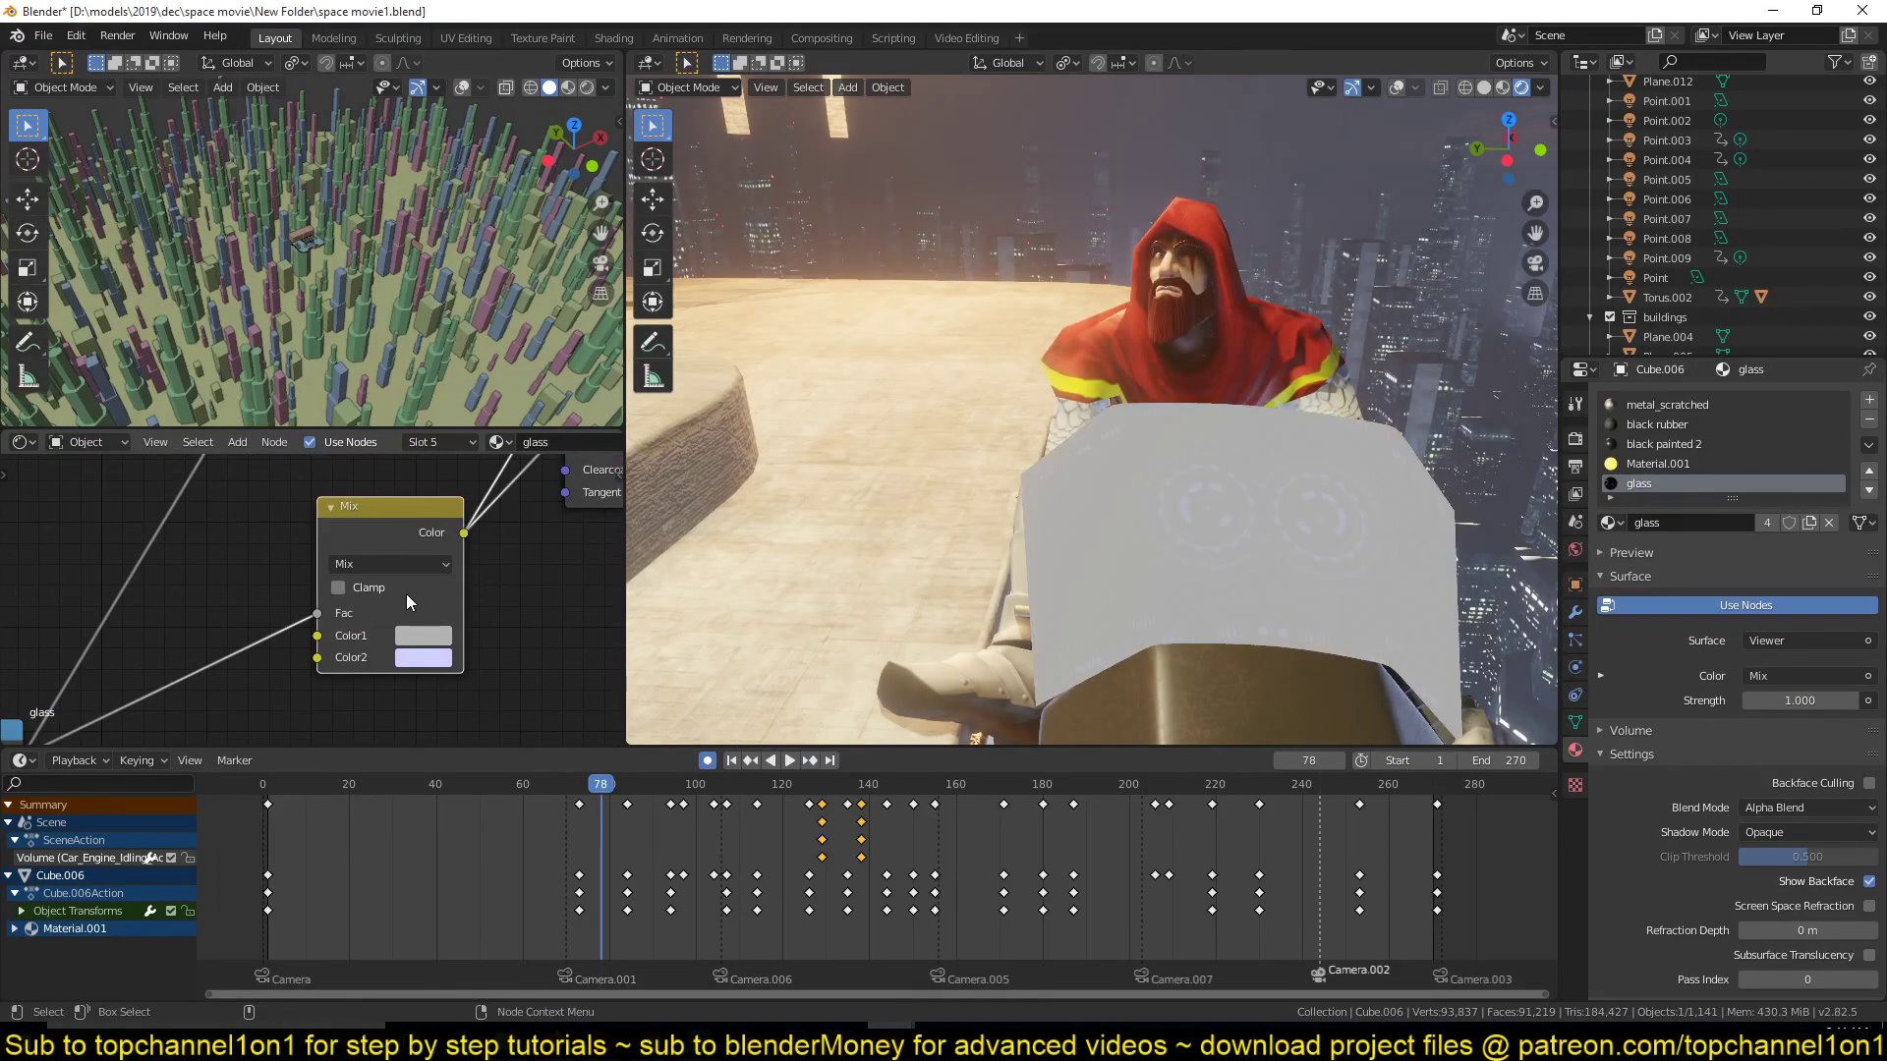
{"action": "middle_click_drag", "start_coordinate": [1016, 513], "coordinate": [978, 536]}
{"action": "scroll", "coordinate": [481, 580], "scroll_direction": "down", "scroll_amount": 3}
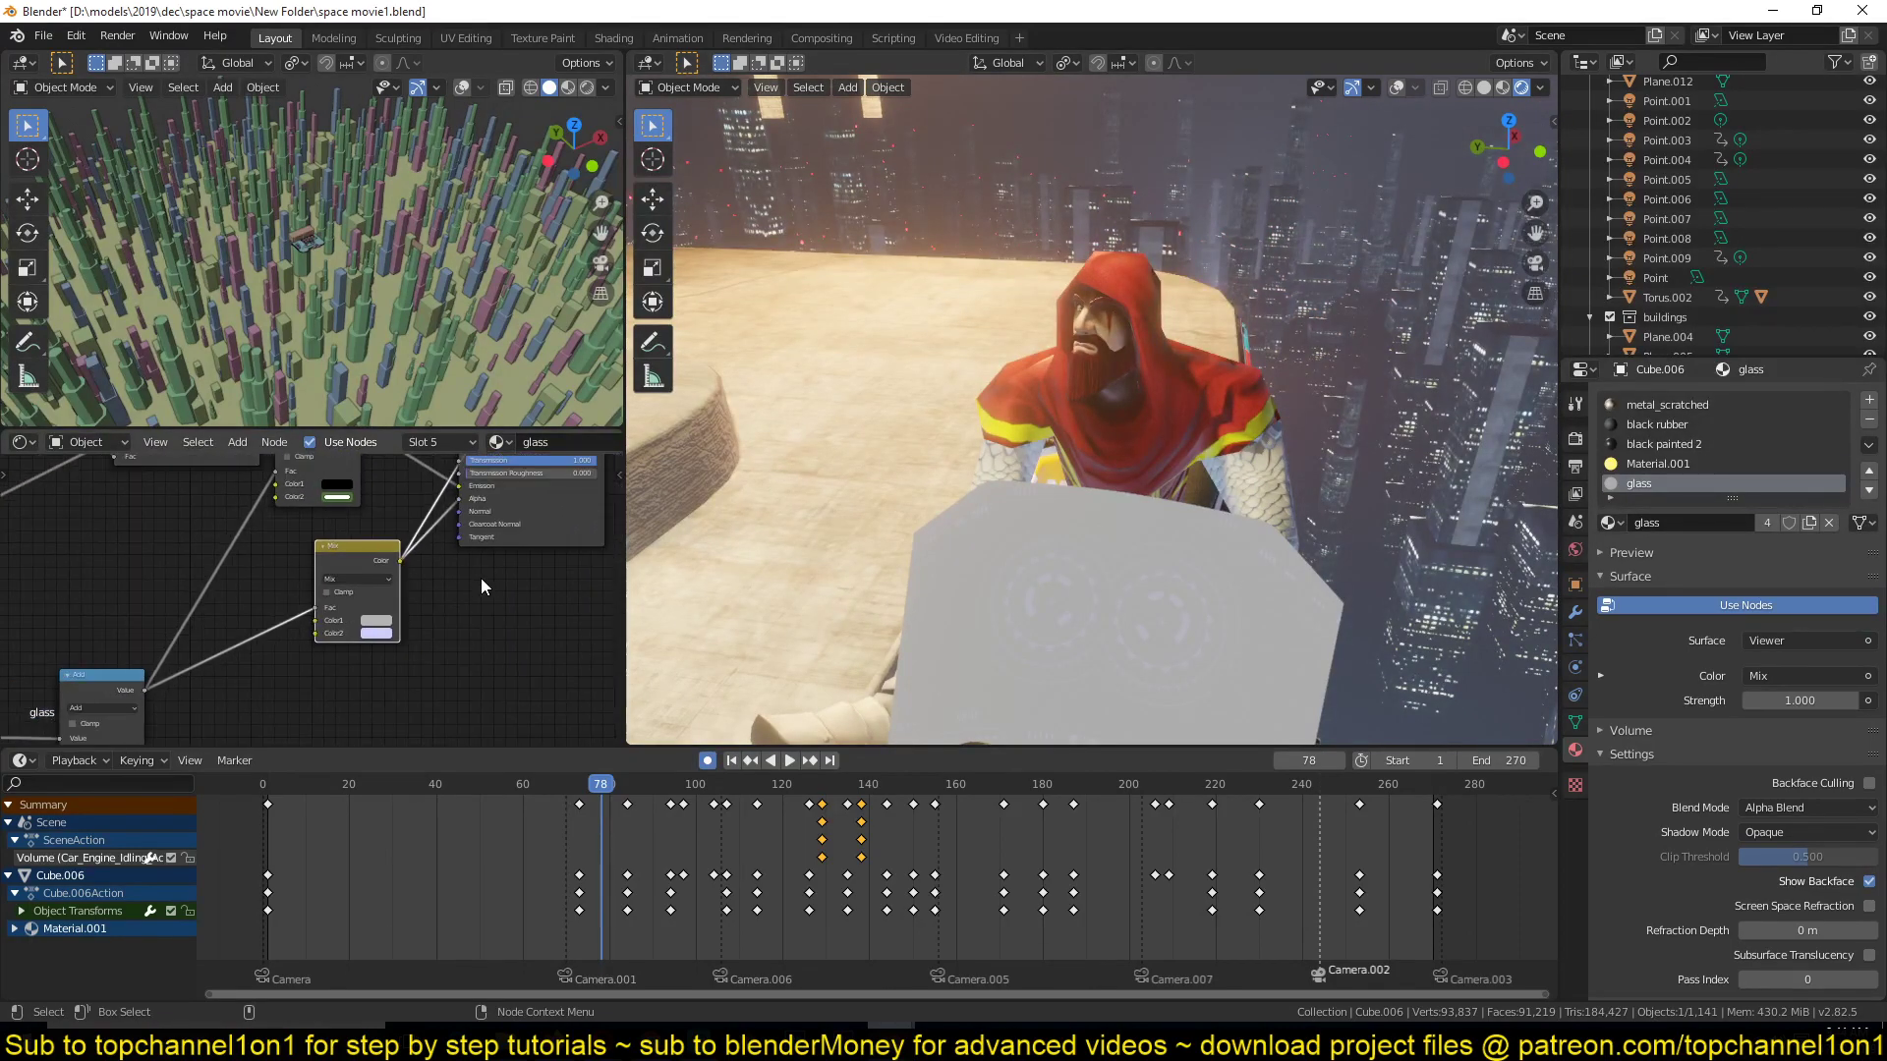
Restore the full Principled BSDF result and set Color1 of the Mix node feeding Alpha to a gray with value 0.771.
{"action": "middle_click_drag", "start_coordinate": [480, 577], "coordinate": [425, 609]}
{"action": "left_click", "coordinate": [484, 575], "text": "ctrl+shift"}
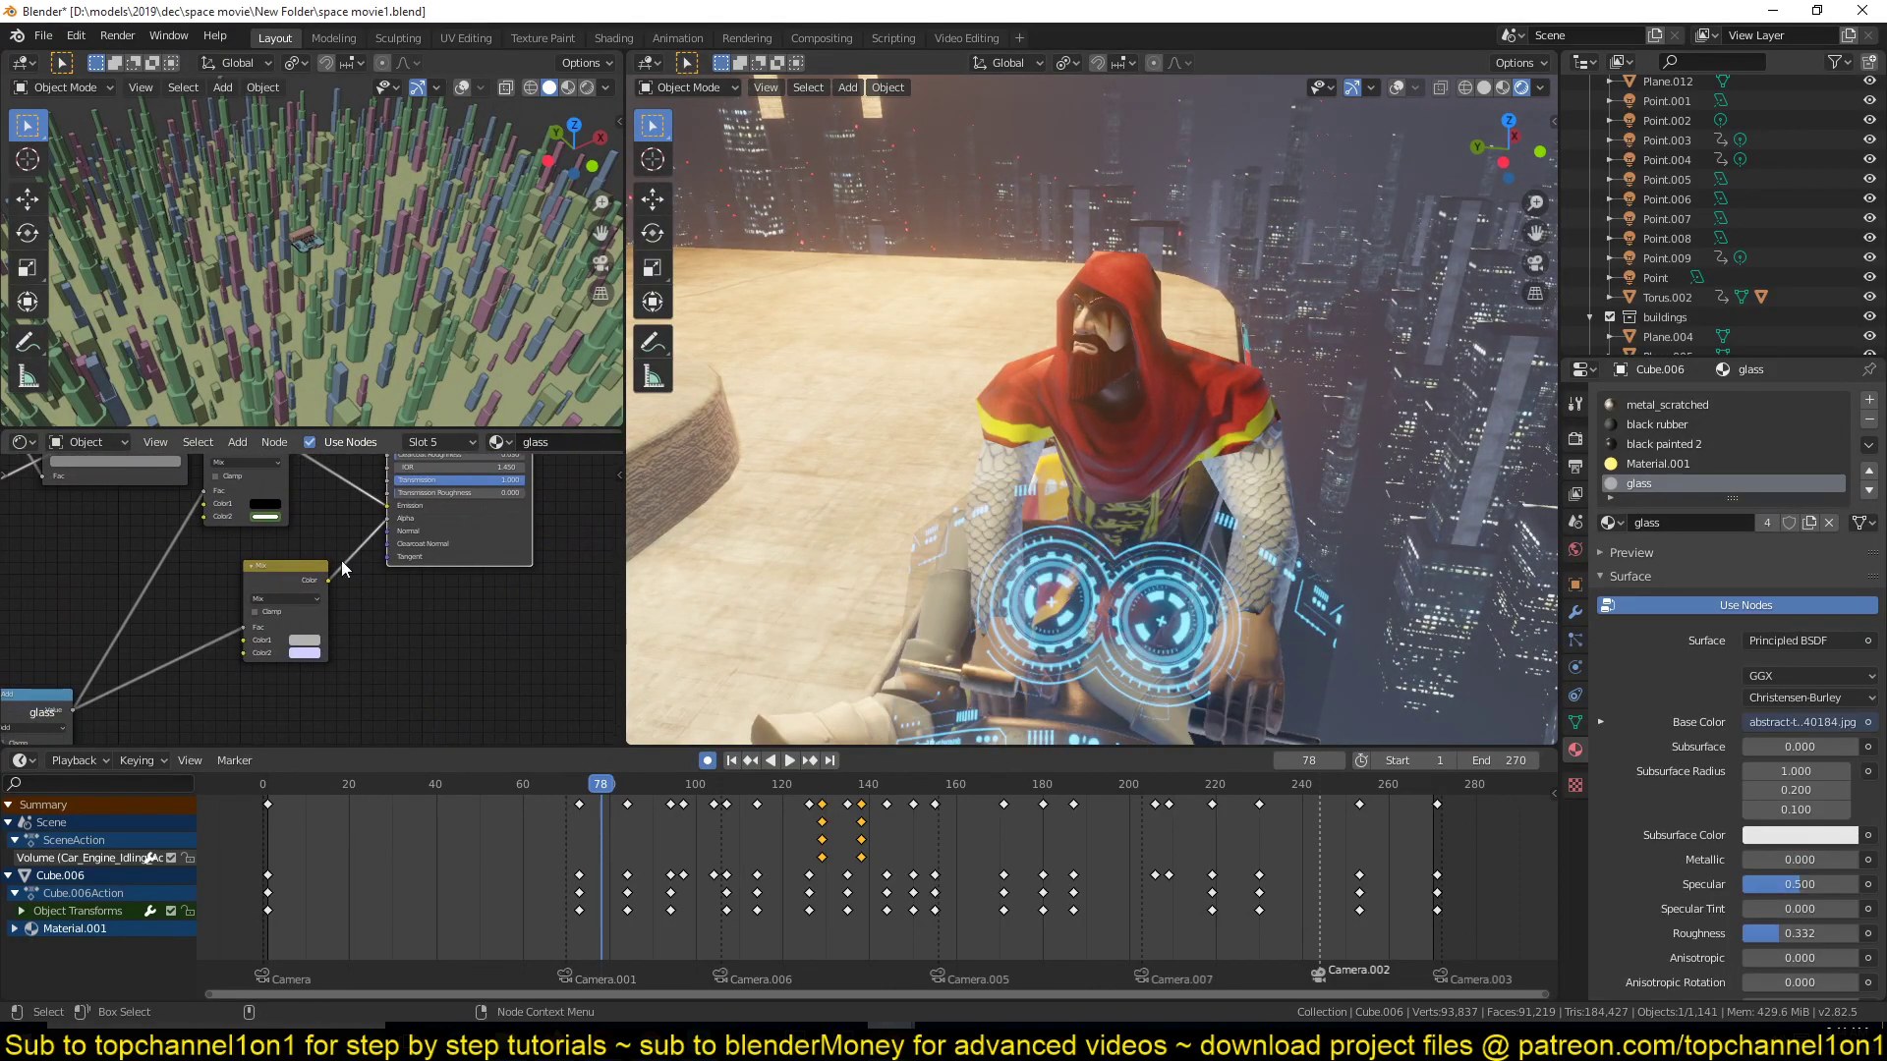
{"action": "scroll", "coordinate": [315, 606], "scroll_direction": "up", "scroll_amount": 2}
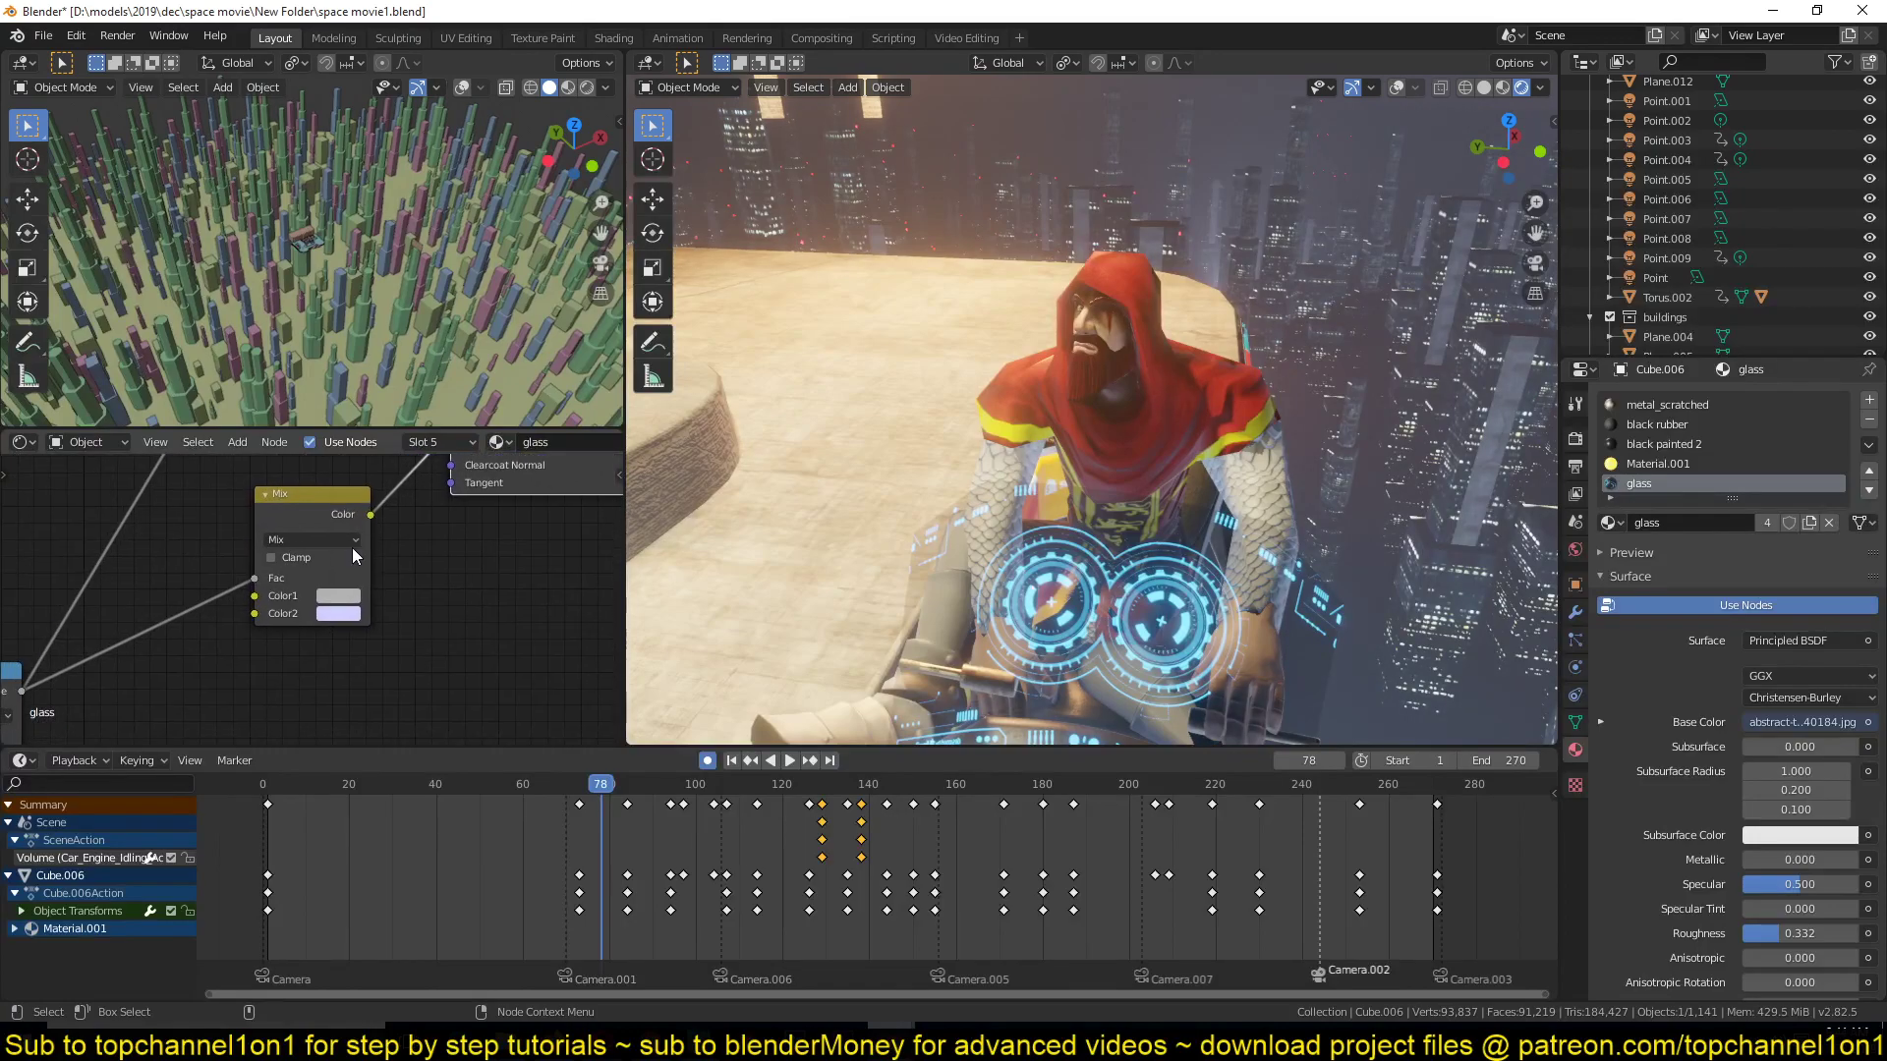
{"action": "left_click", "coordinate": [340, 594]}
{"action": "mouse_move", "coordinate": [458, 395]}
{"action": "left_mouse_down"}
{"action": "mouse_move", "coordinate": [458, 476]}
{"action": "mouse_move", "coordinate": [458, 364]}
{"action": "mouse_move", "coordinate": [458, 398]}
{"action": "left_mouse_up"}
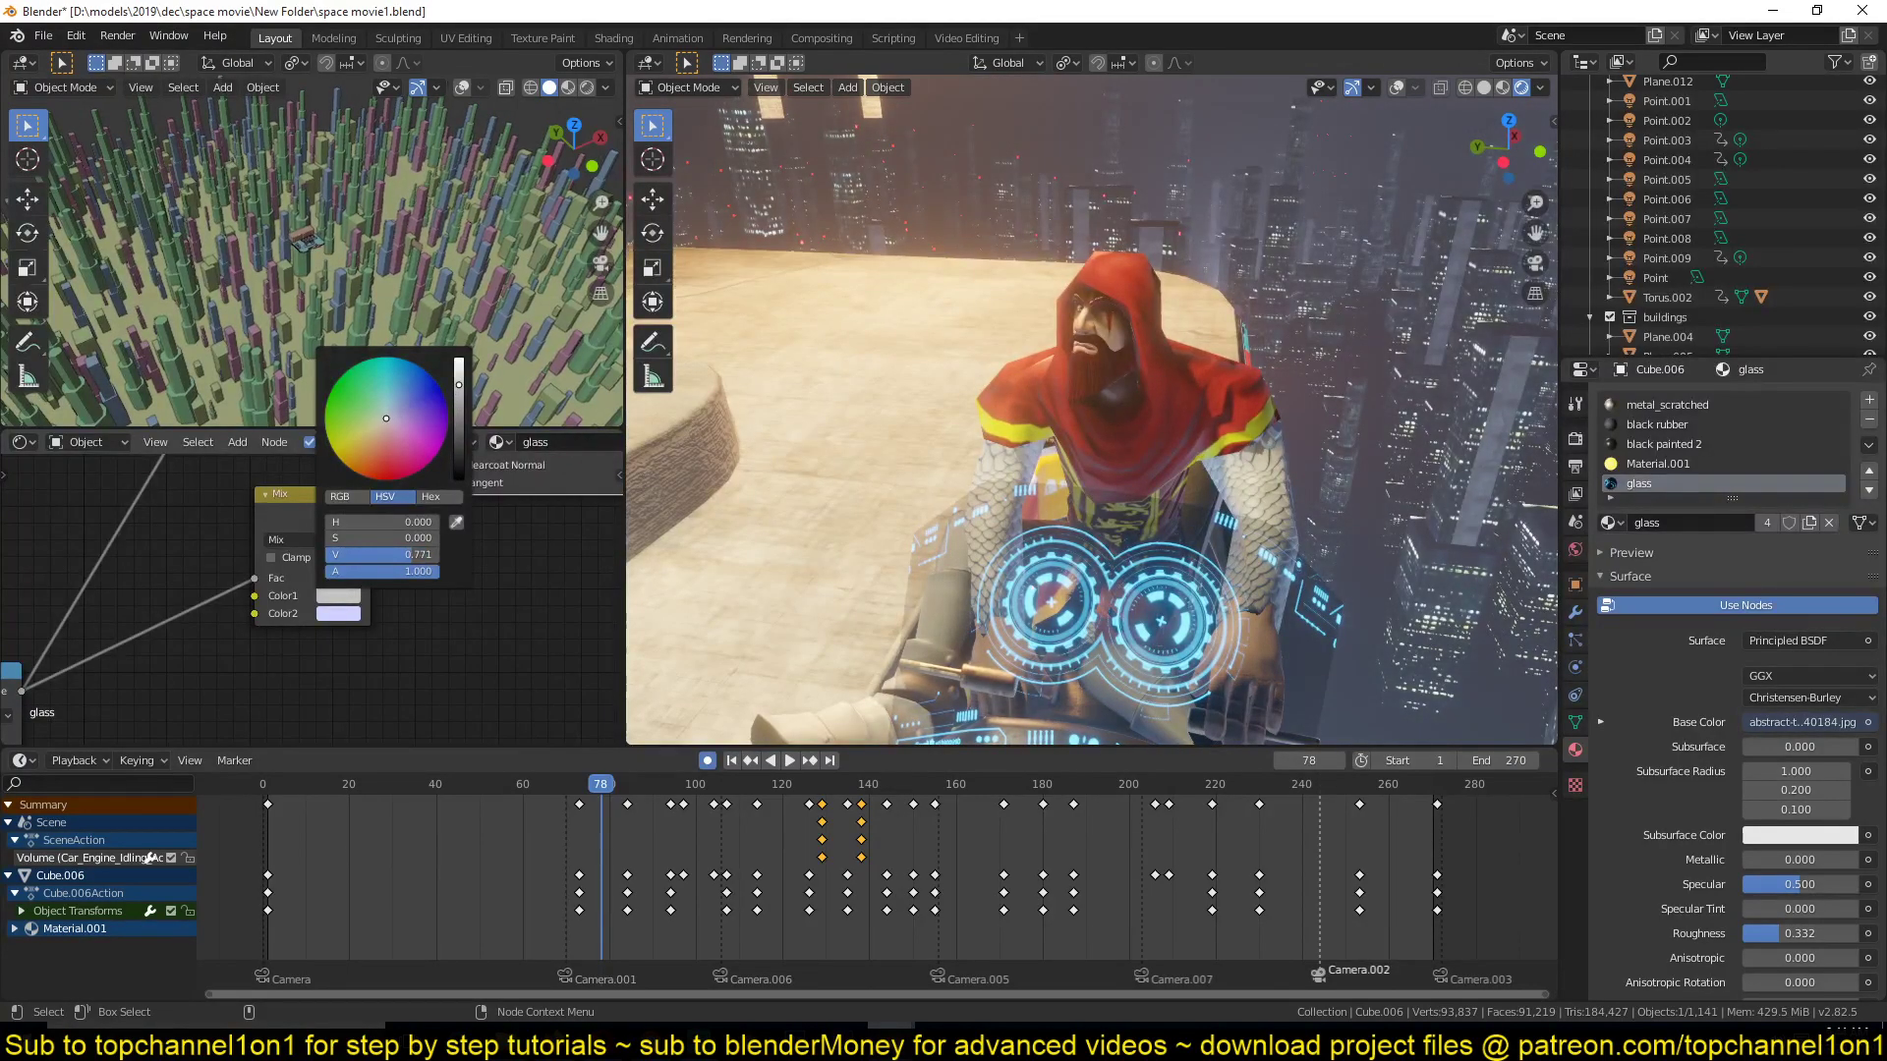
Change Color2 of the Mix node feeding Emission to a light purple with hue 0.799 and saturation 0.391.
{"action": "scroll", "coordinate": [314, 595], "scroll_direction": "down", "scroll_amount": 1}
{"action": "middle_click_drag", "start_coordinate": [209, 507], "coordinate": [274, 641]}
{"action": "scroll", "coordinate": [267, 576], "scroll_direction": "down", "scroll_amount": 4}
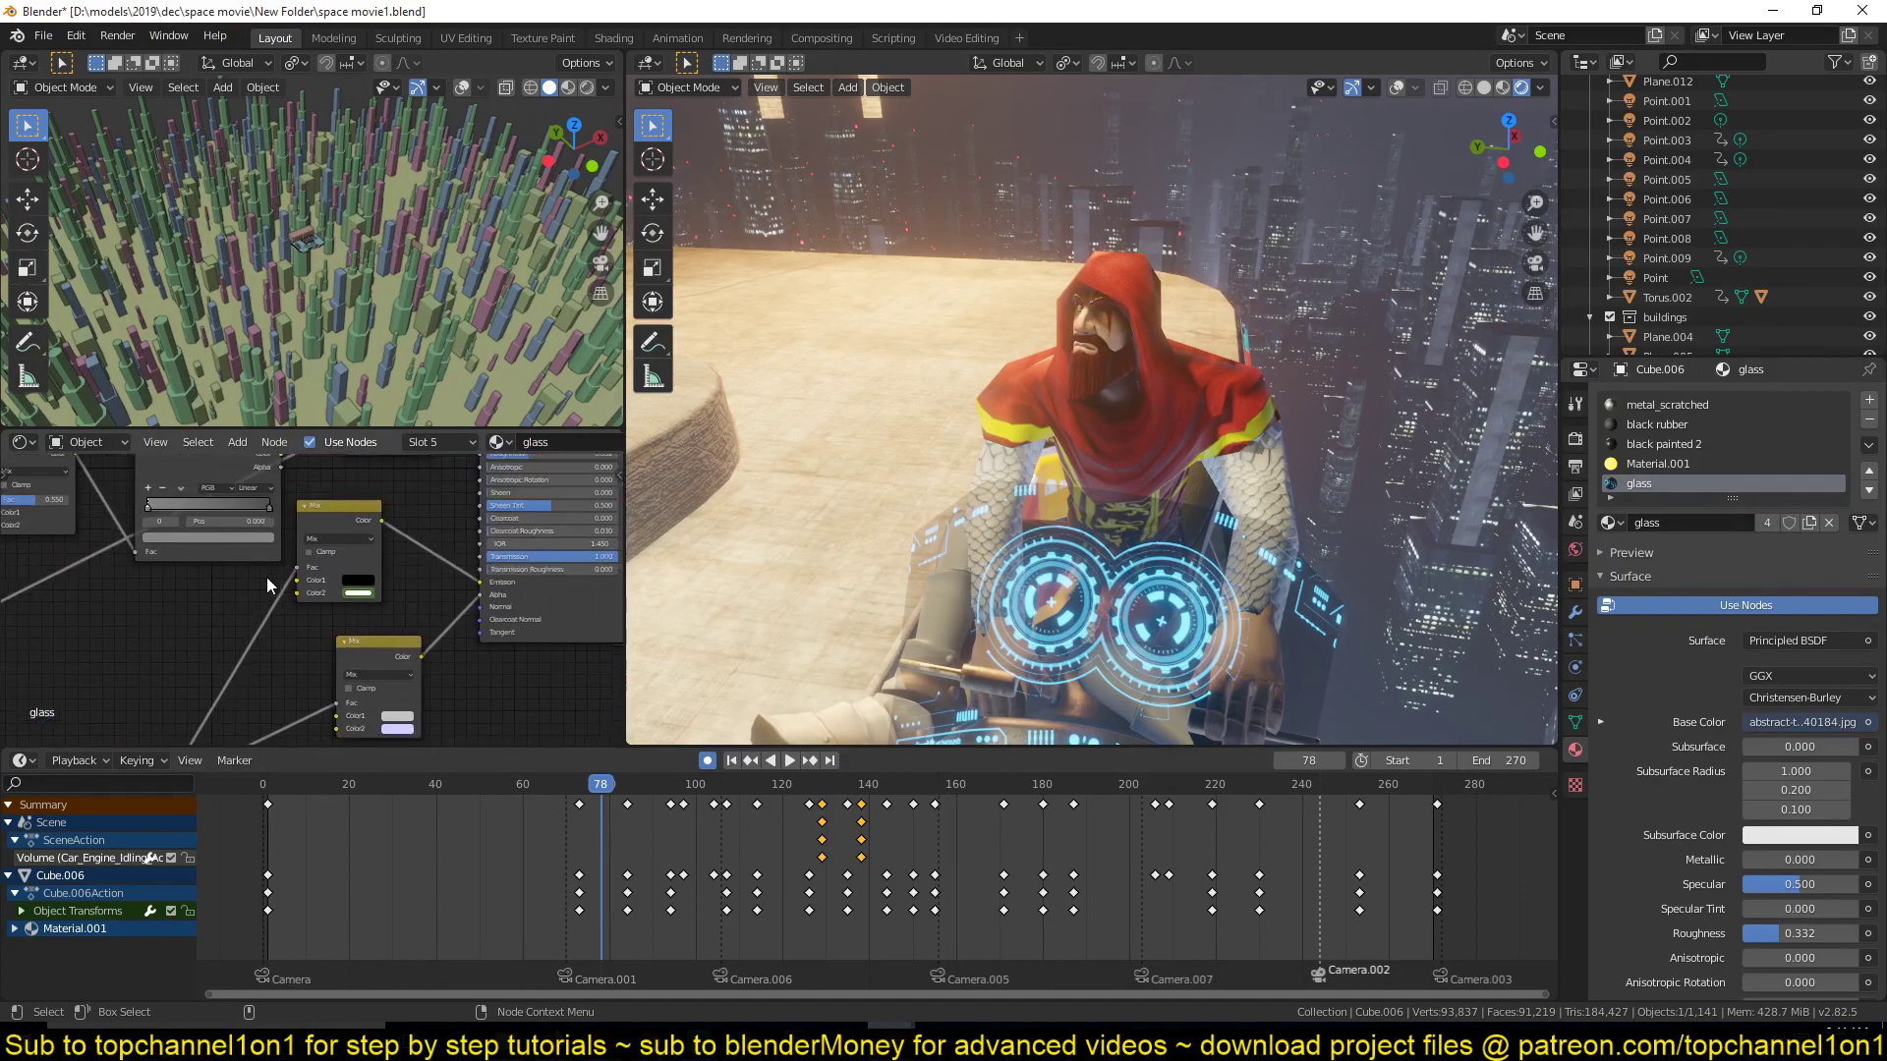
{"action": "middle_click_drag", "start_coordinate": [268, 576], "coordinate": [323, 612]}
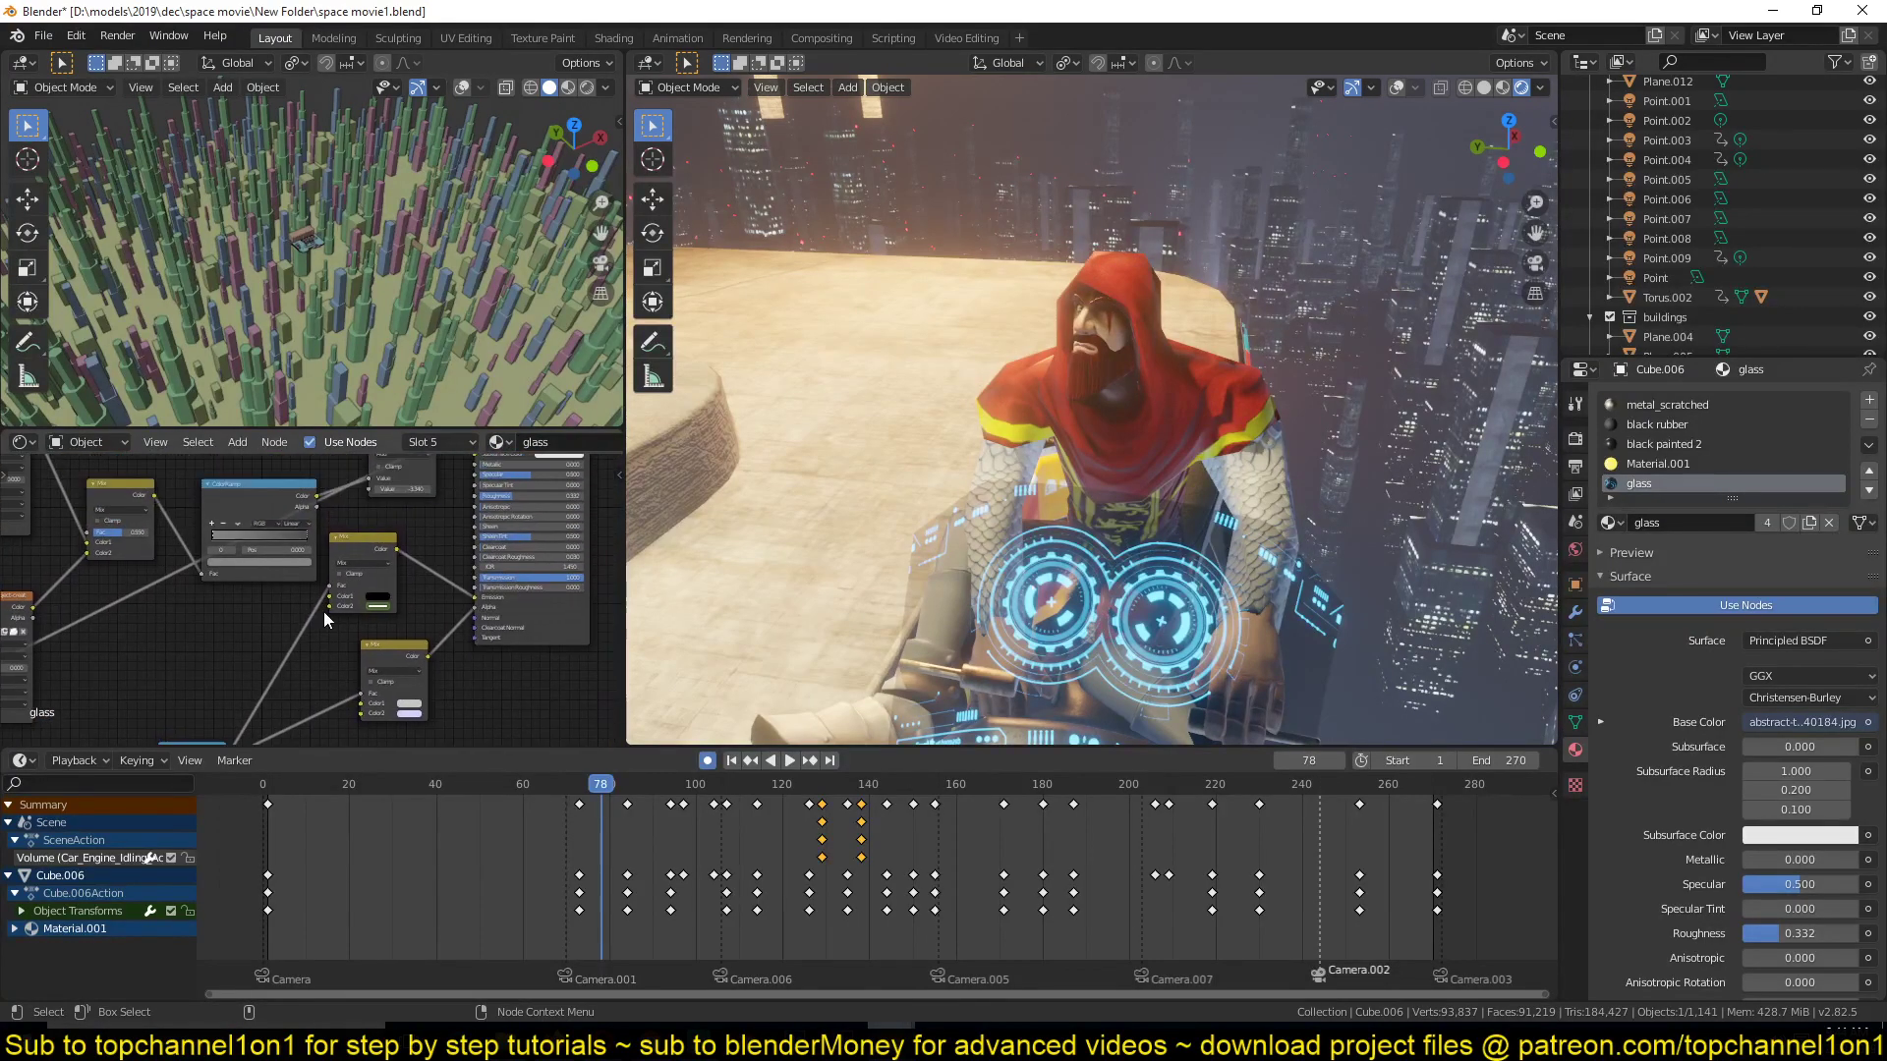
{"action": "left_click", "coordinate": [362, 543]}
{"action": "scroll", "coordinate": [378, 617], "scroll_direction": "up", "scroll_amount": 2}
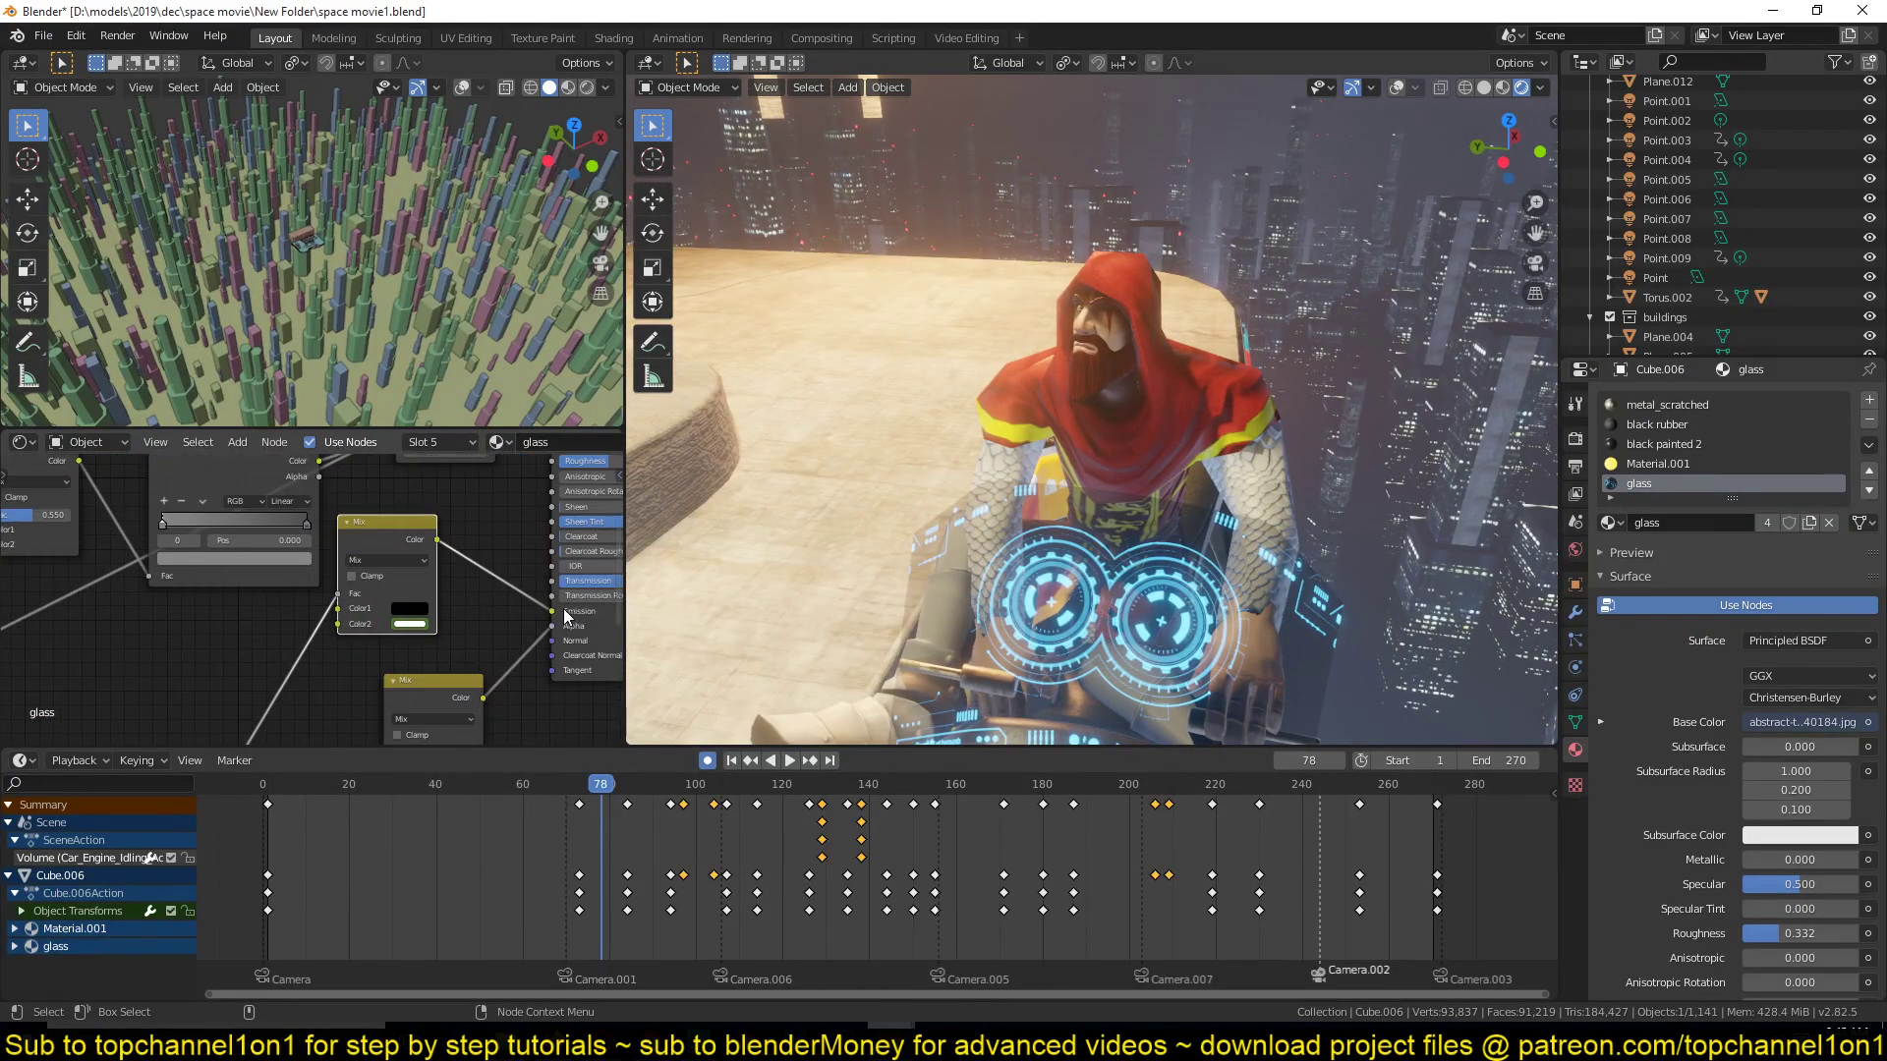
{"action": "scroll", "coordinate": [405, 617], "scroll_direction": "up", "scroll_amount": 4}
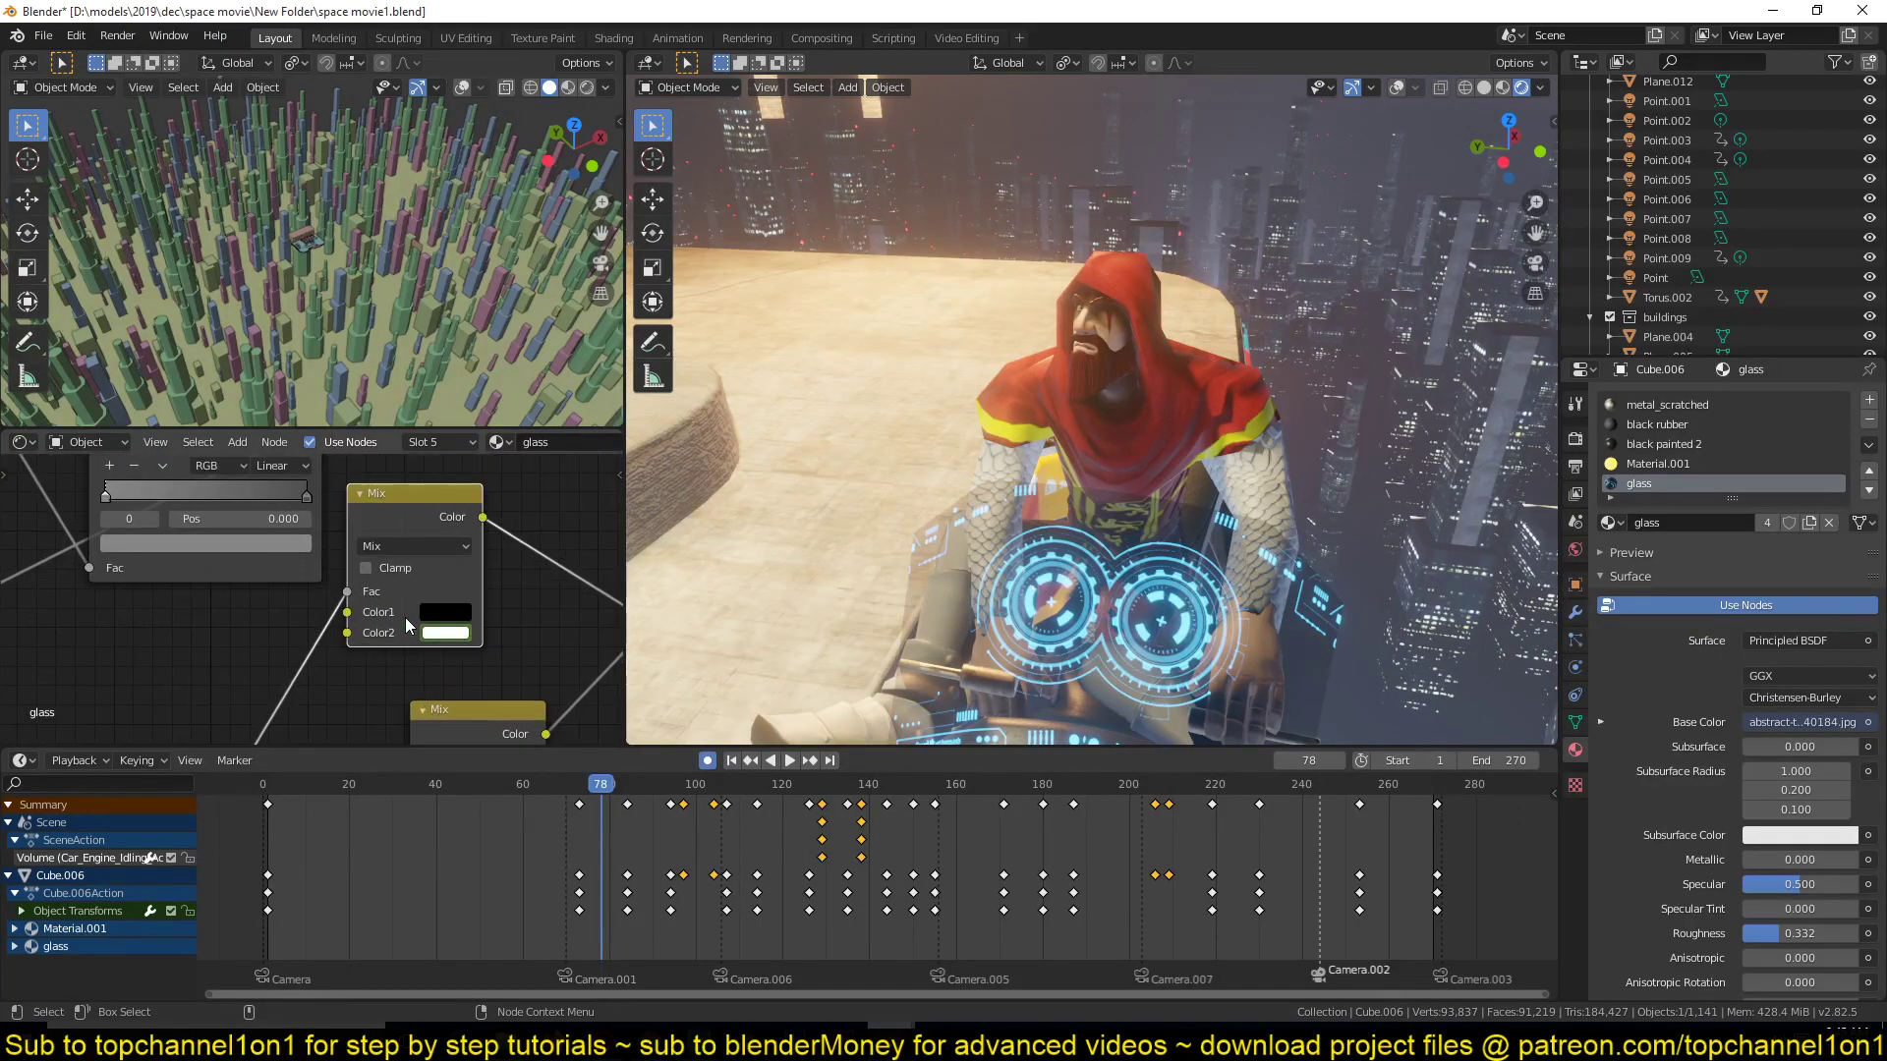
{"action": "left_click", "coordinate": [369, 665]}
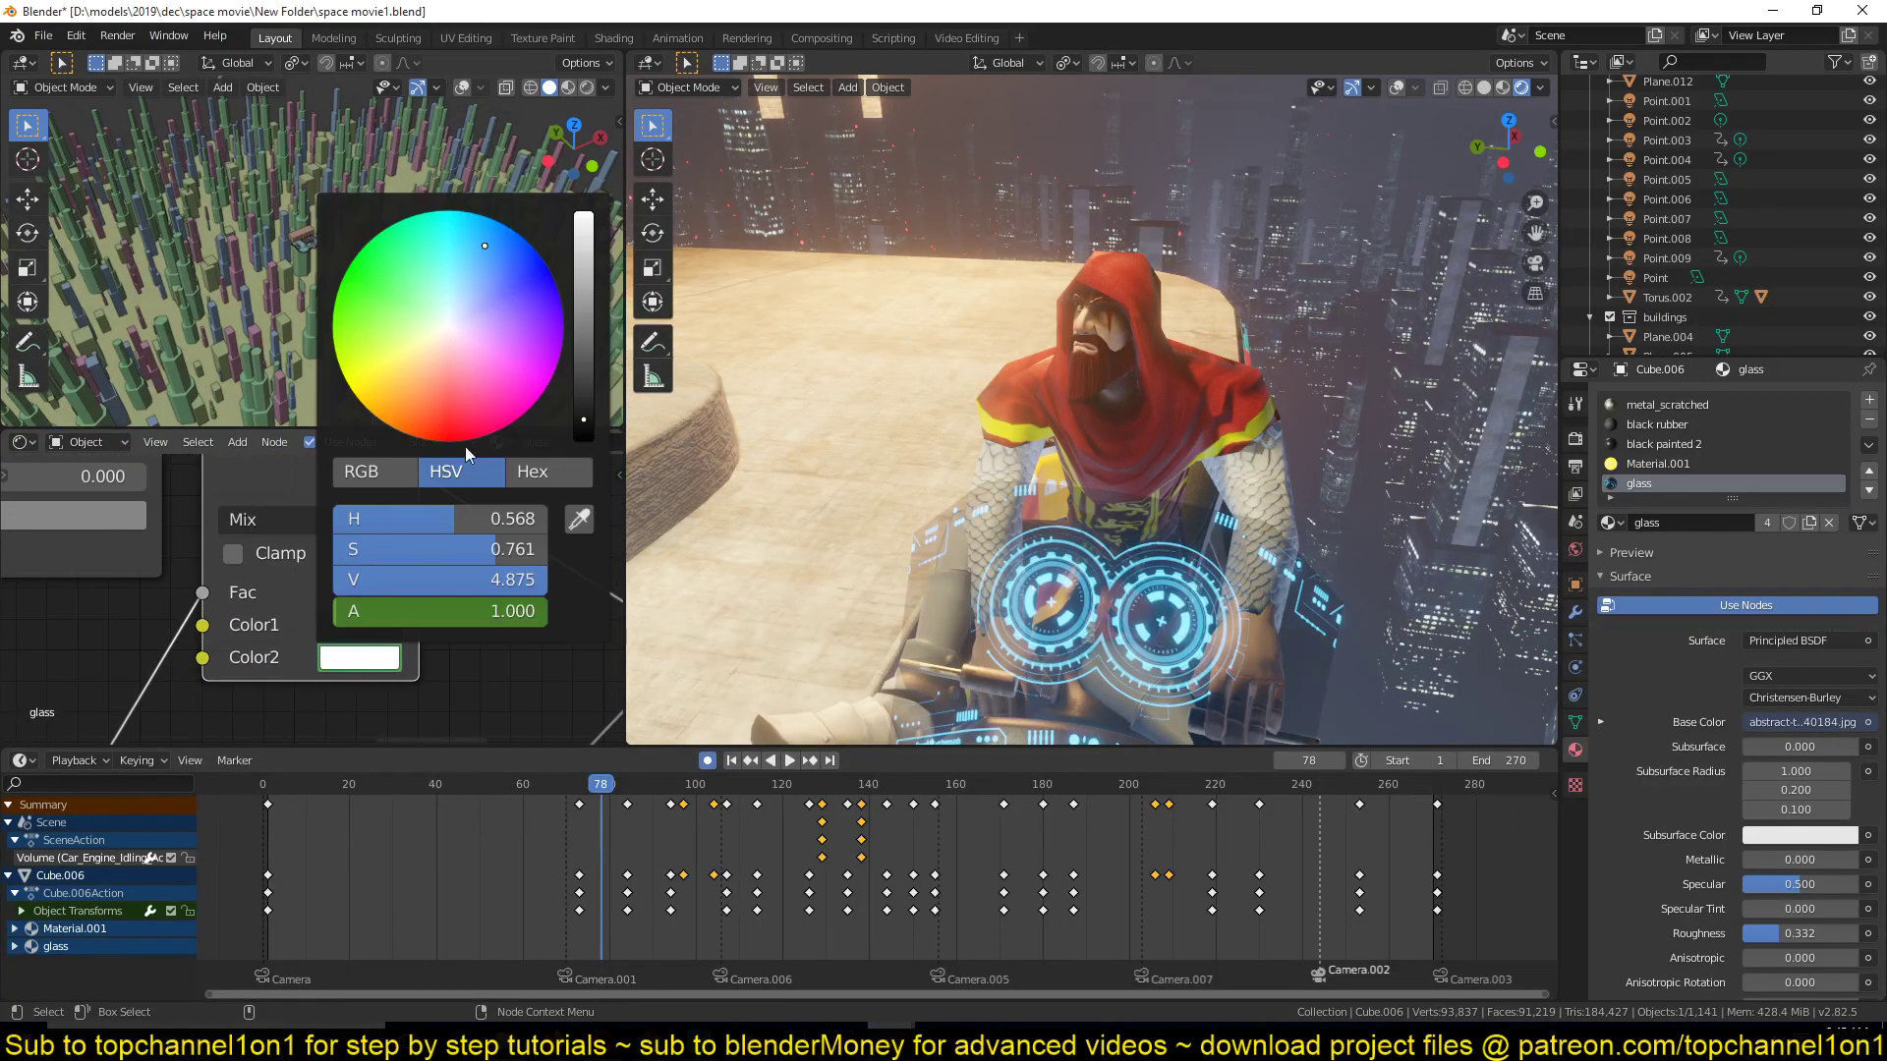
{"action": "mouse_move", "coordinate": [480, 342]}
{"action": "left_mouse_down"}
{"action": "mouse_move", "coordinate": [494, 324]}
{"action": "mouse_move", "coordinate": [441, 386]}
{"action": "mouse_move", "coordinate": [476, 378]}
{"action": "mouse_move", "coordinate": [496, 326]}
{"action": "mouse_move", "coordinate": [462, 290]}
{"action": "mouse_move", "coordinate": [403, 307]}
{"action": "mouse_move", "coordinate": [477, 287]}
{"action": "mouse_move", "coordinate": [490, 339]}
{"action": "left_mouse_up"}
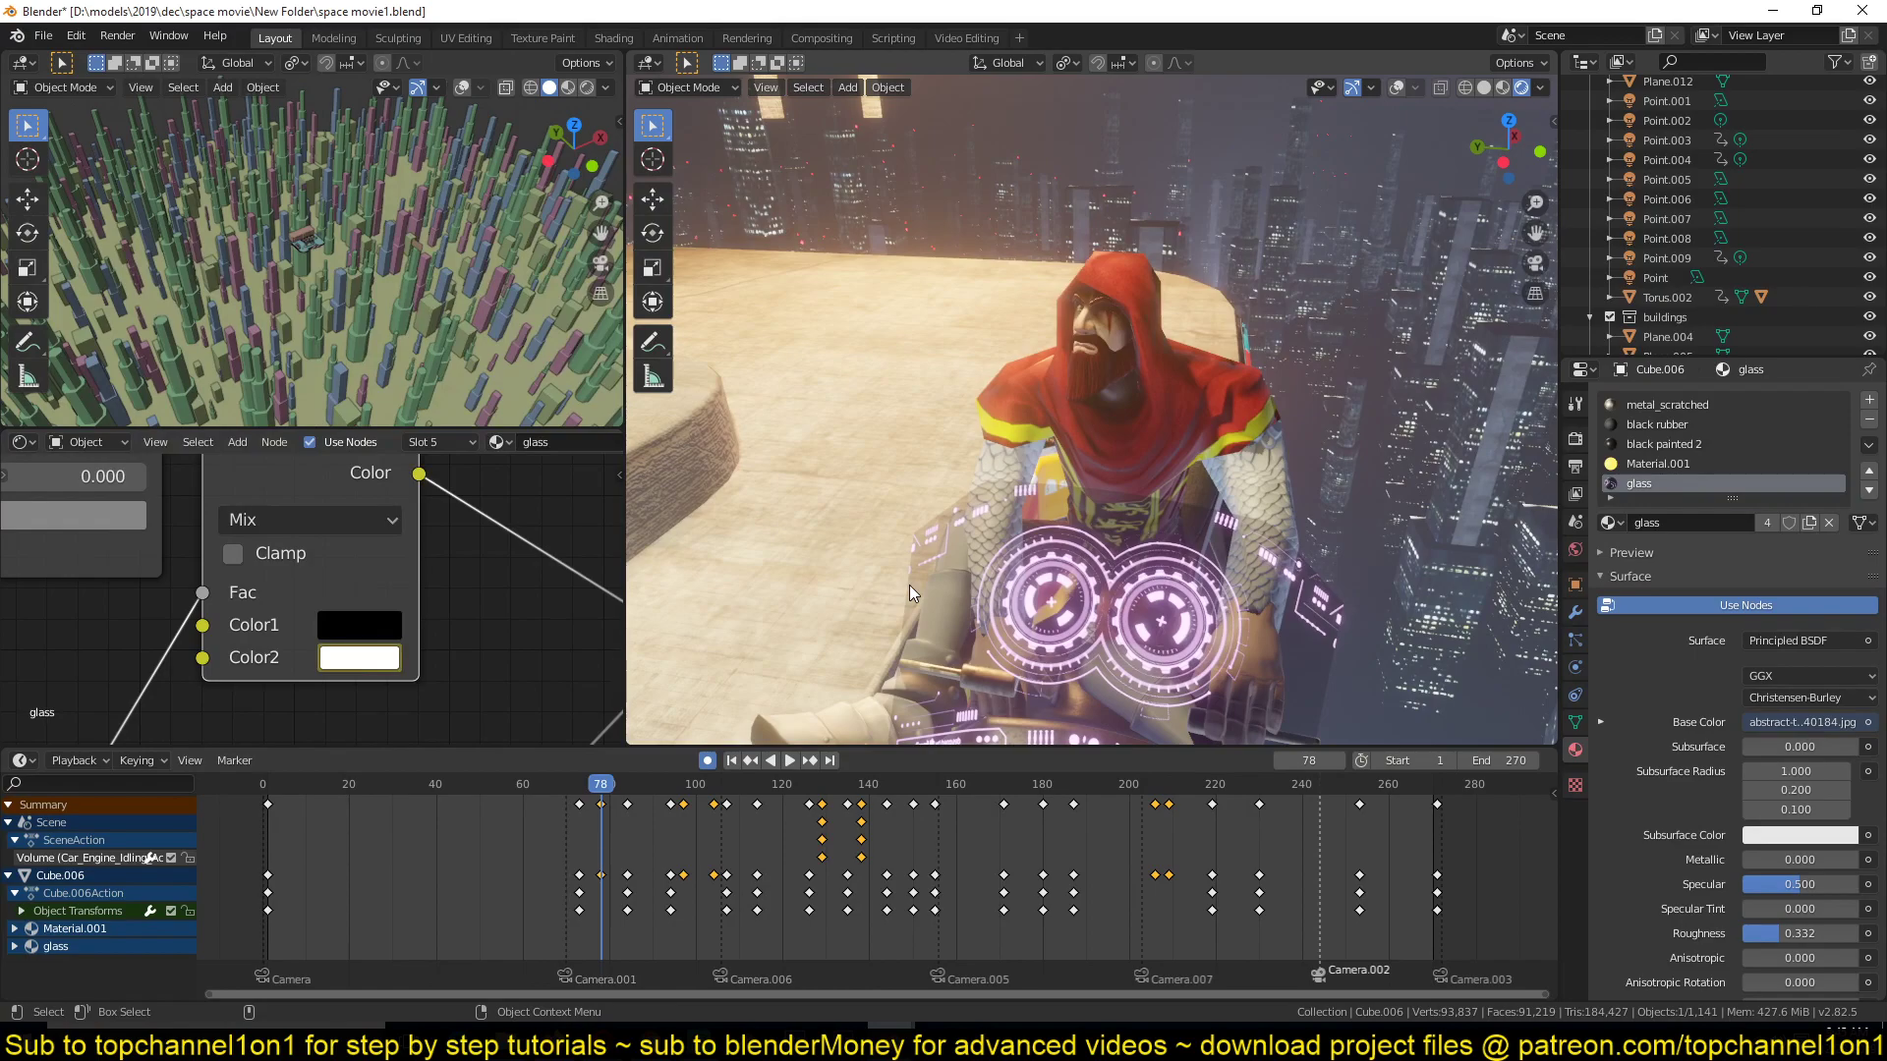
Try a brightness value of 1 for the purple Color2 of the Mix node feeding Emission.
{"action": "left_click", "coordinate": [359, 658]}
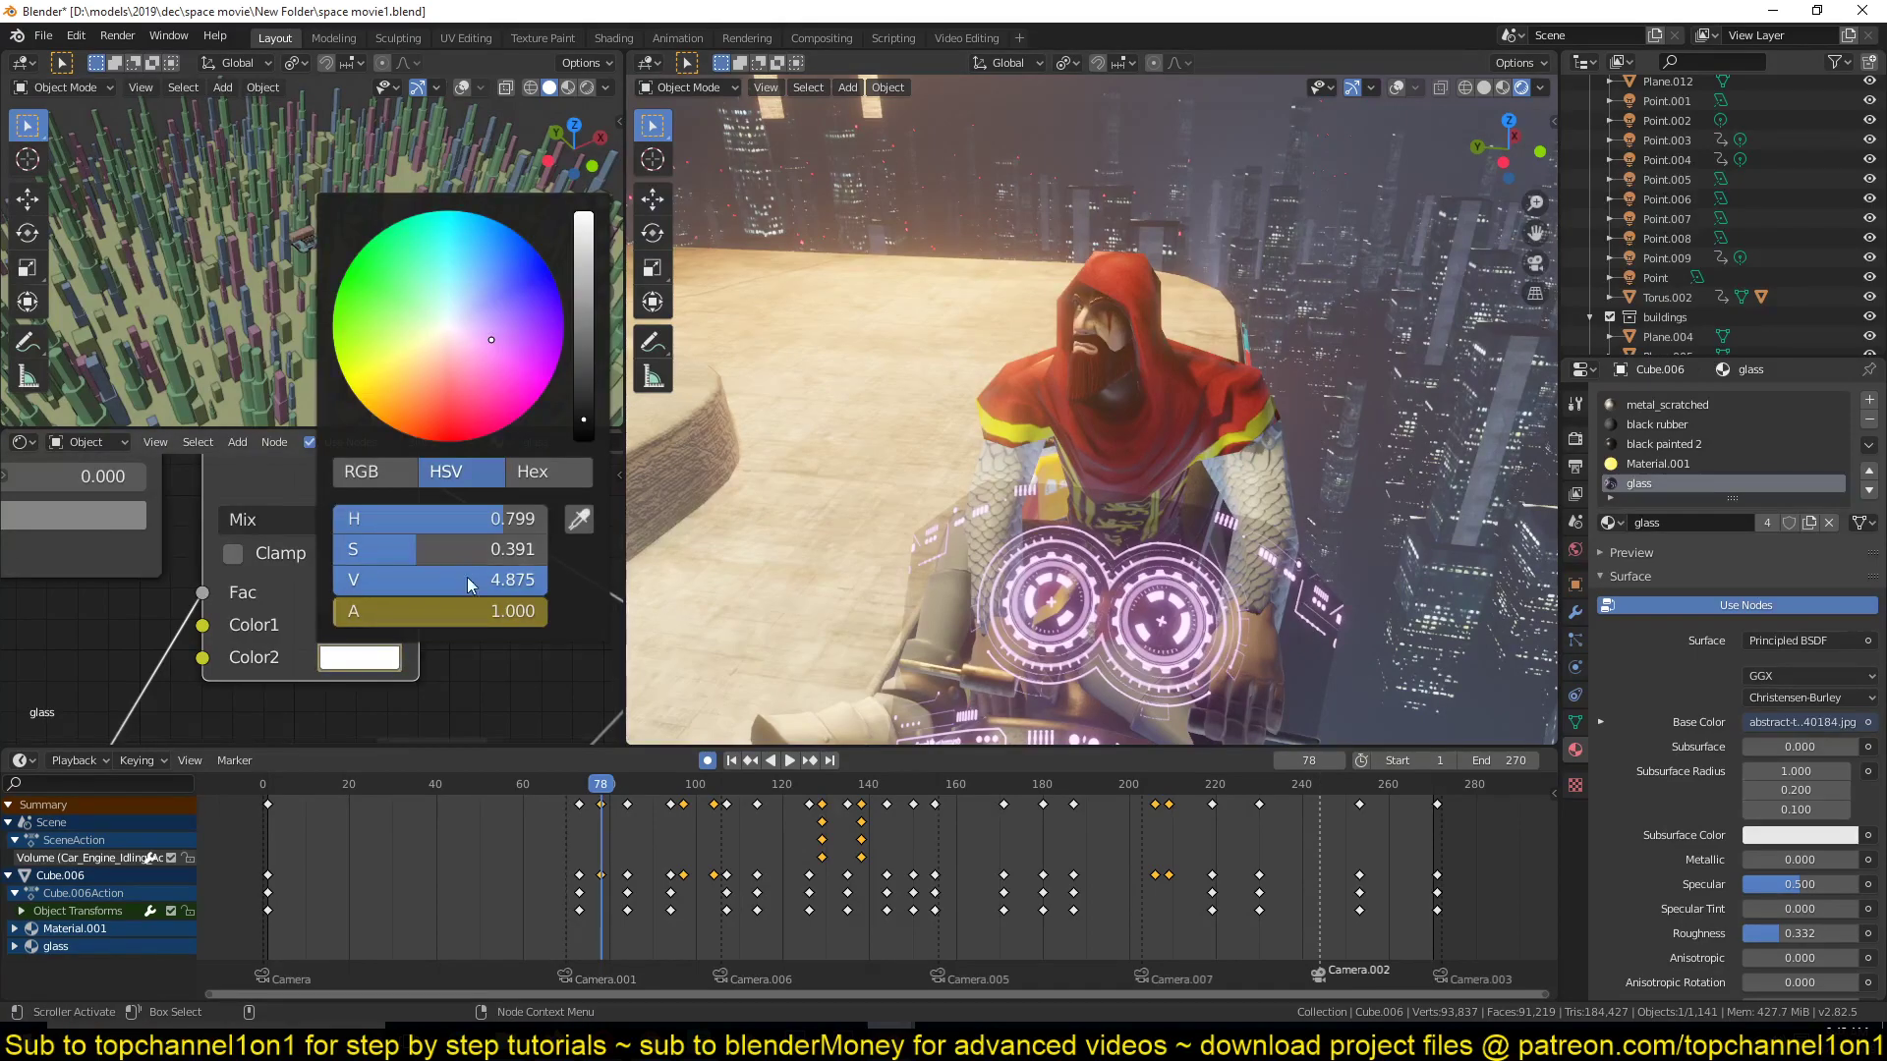
{"action": "double_click", "coordinate": [468, 585]}
{"action": "type", "text": "1"}
{"action": "key", "text": "Return"}
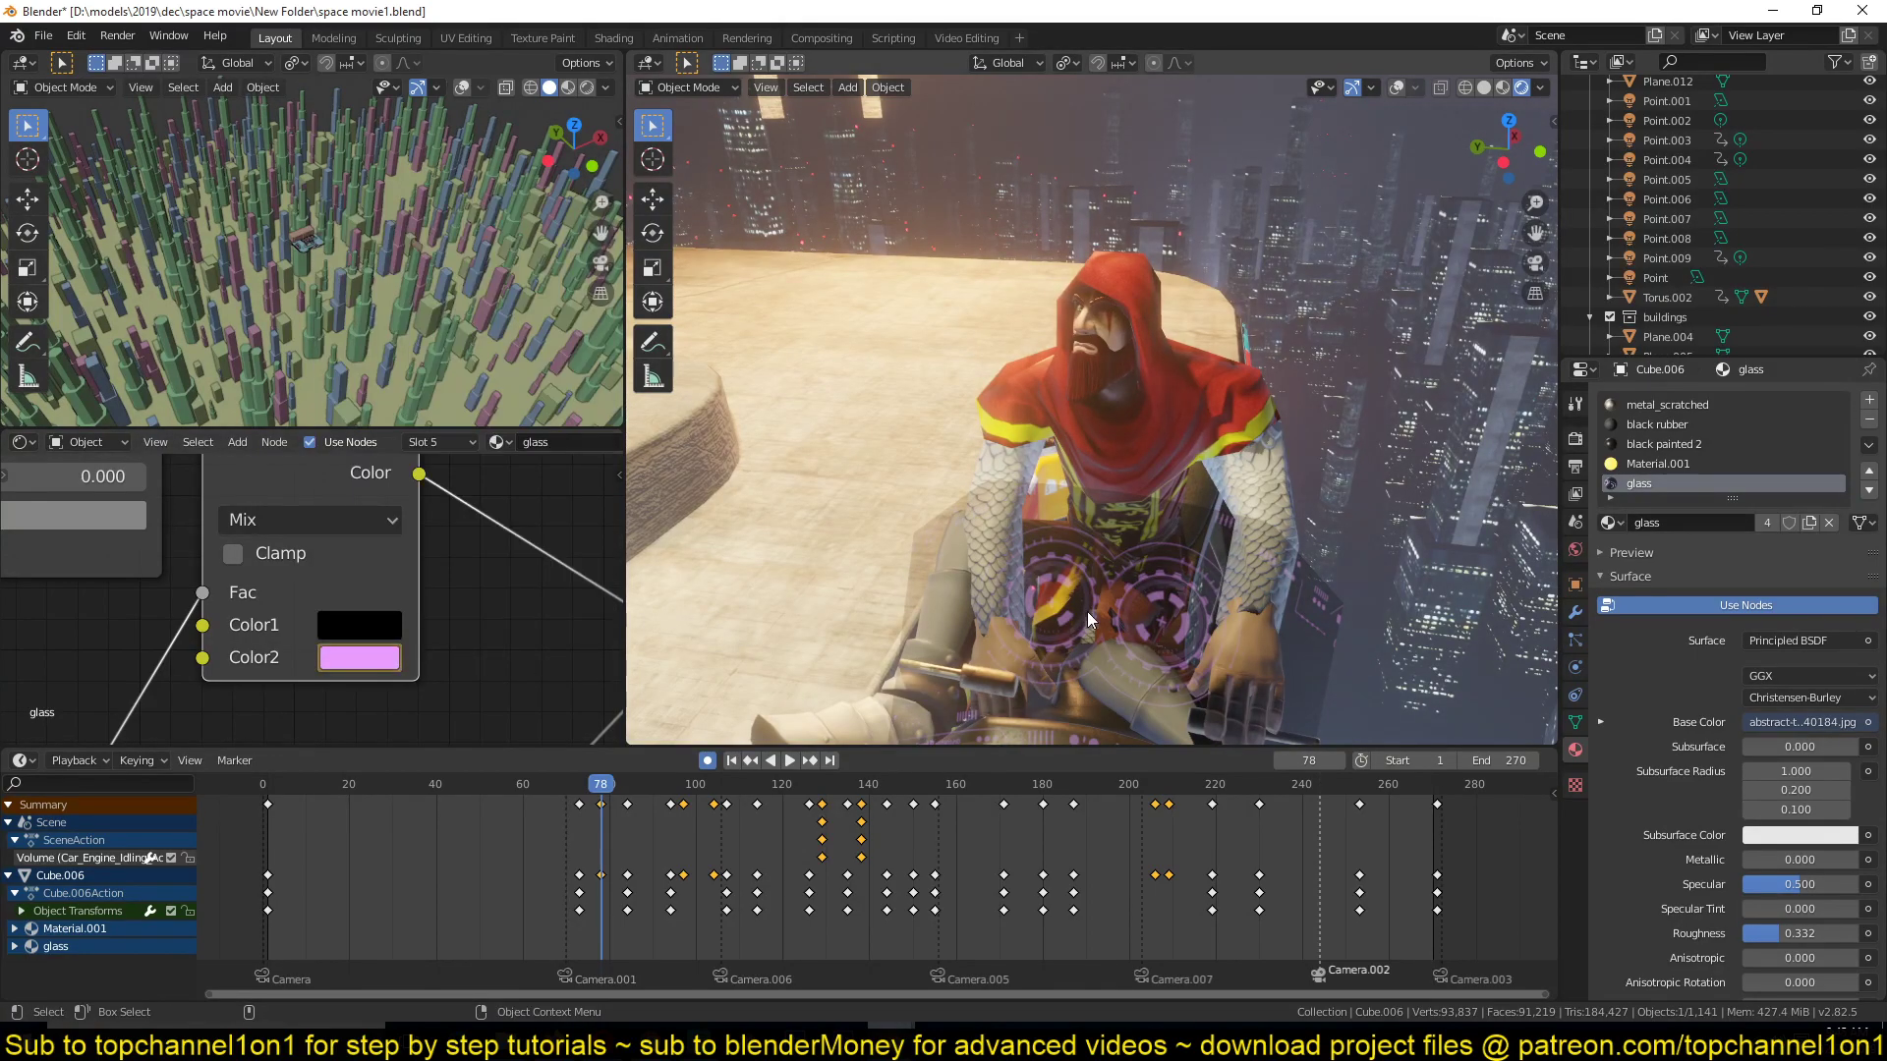
Raise the Emission Mix node's Color2 brightness to 4.875 and shift its hue to a stronger purple.
{"action": "left_click", "coordinate": [398, 626]}
{"action": "left_click", "coordinate": [362, 658]}
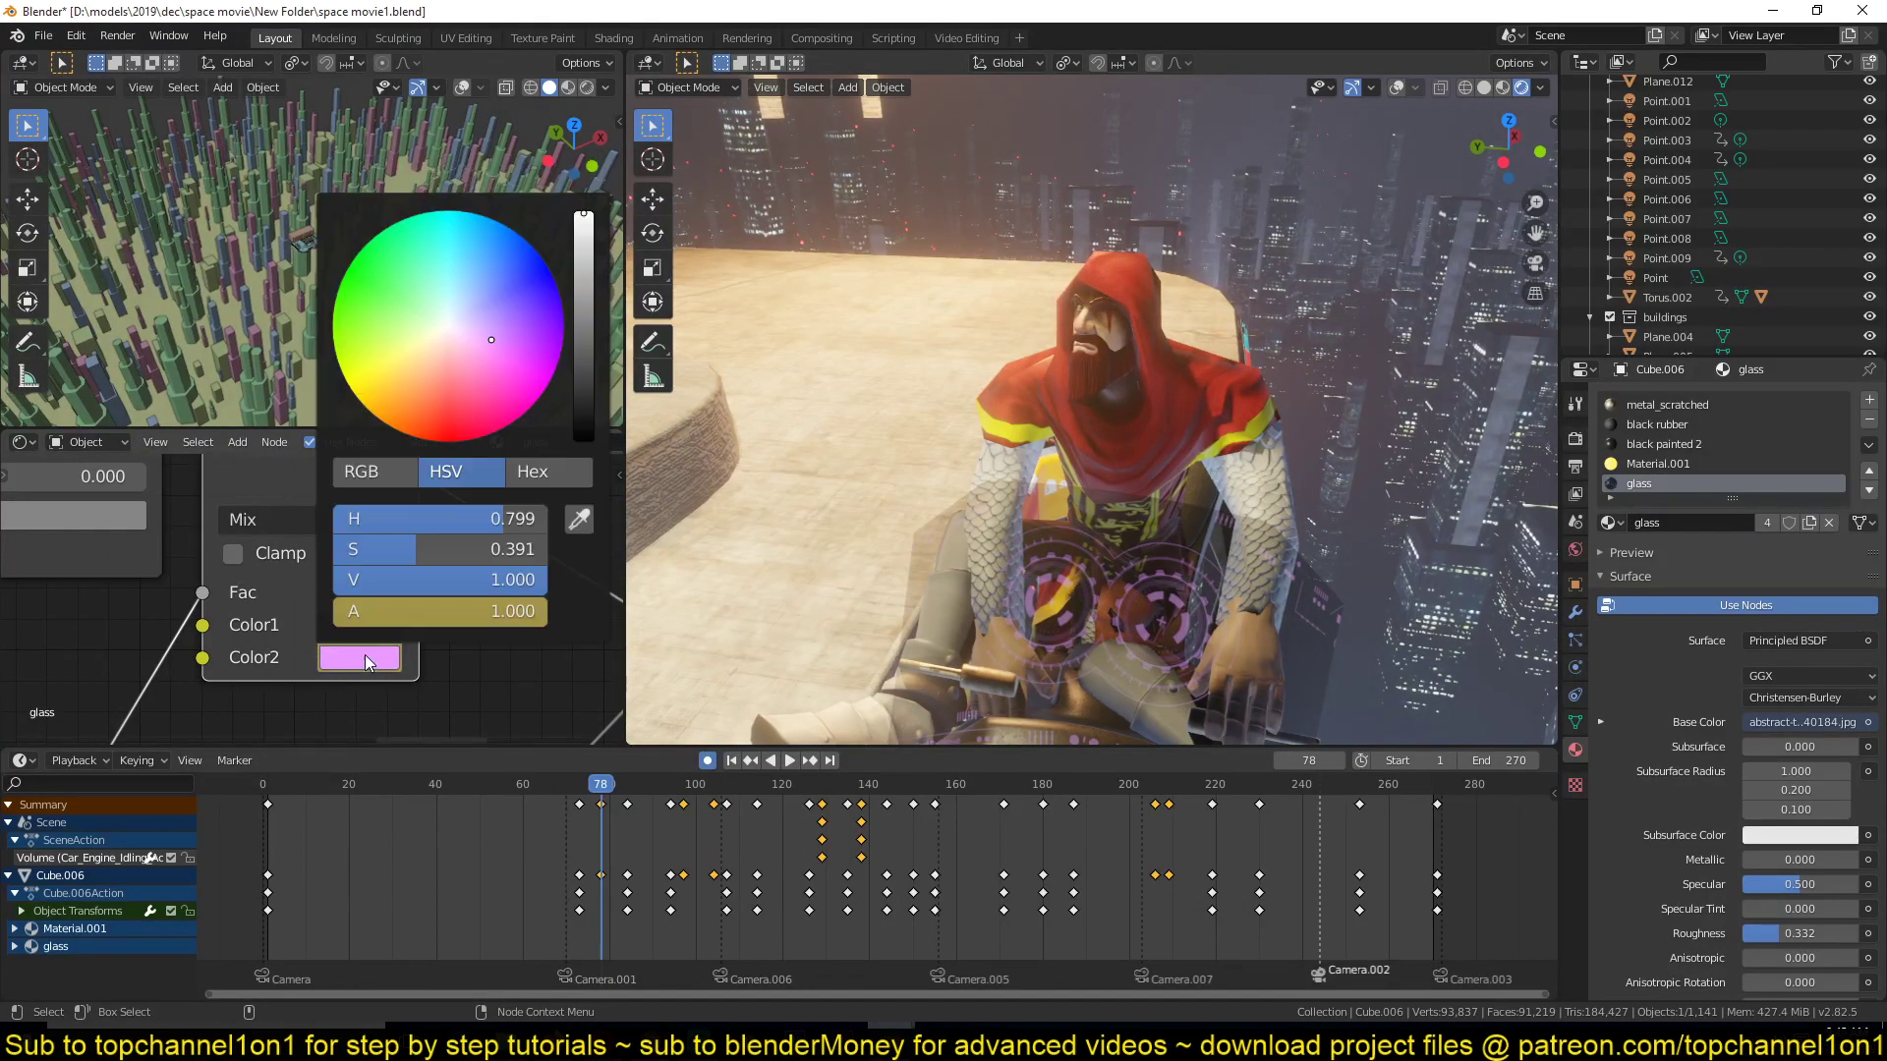
{"action": "double_click", "coordinate": [415, 584]}
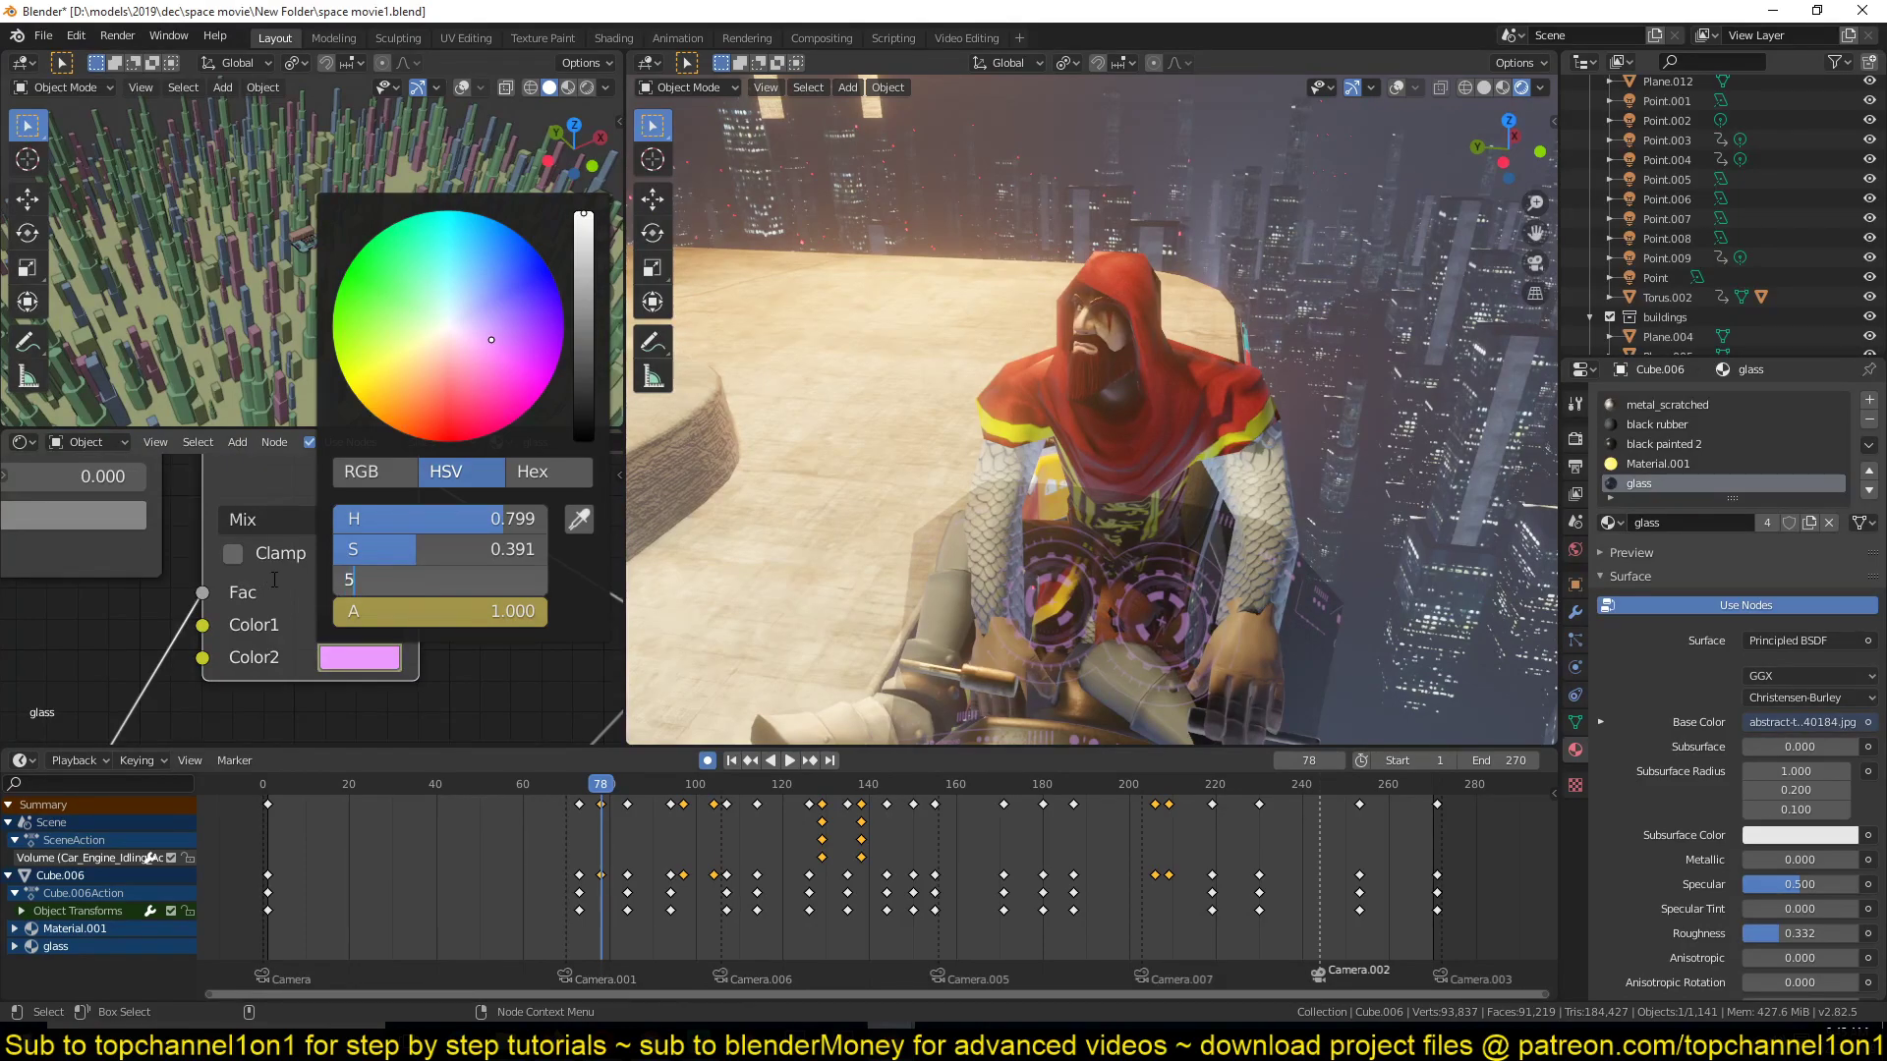
{"action": "key", "text": "Return"}
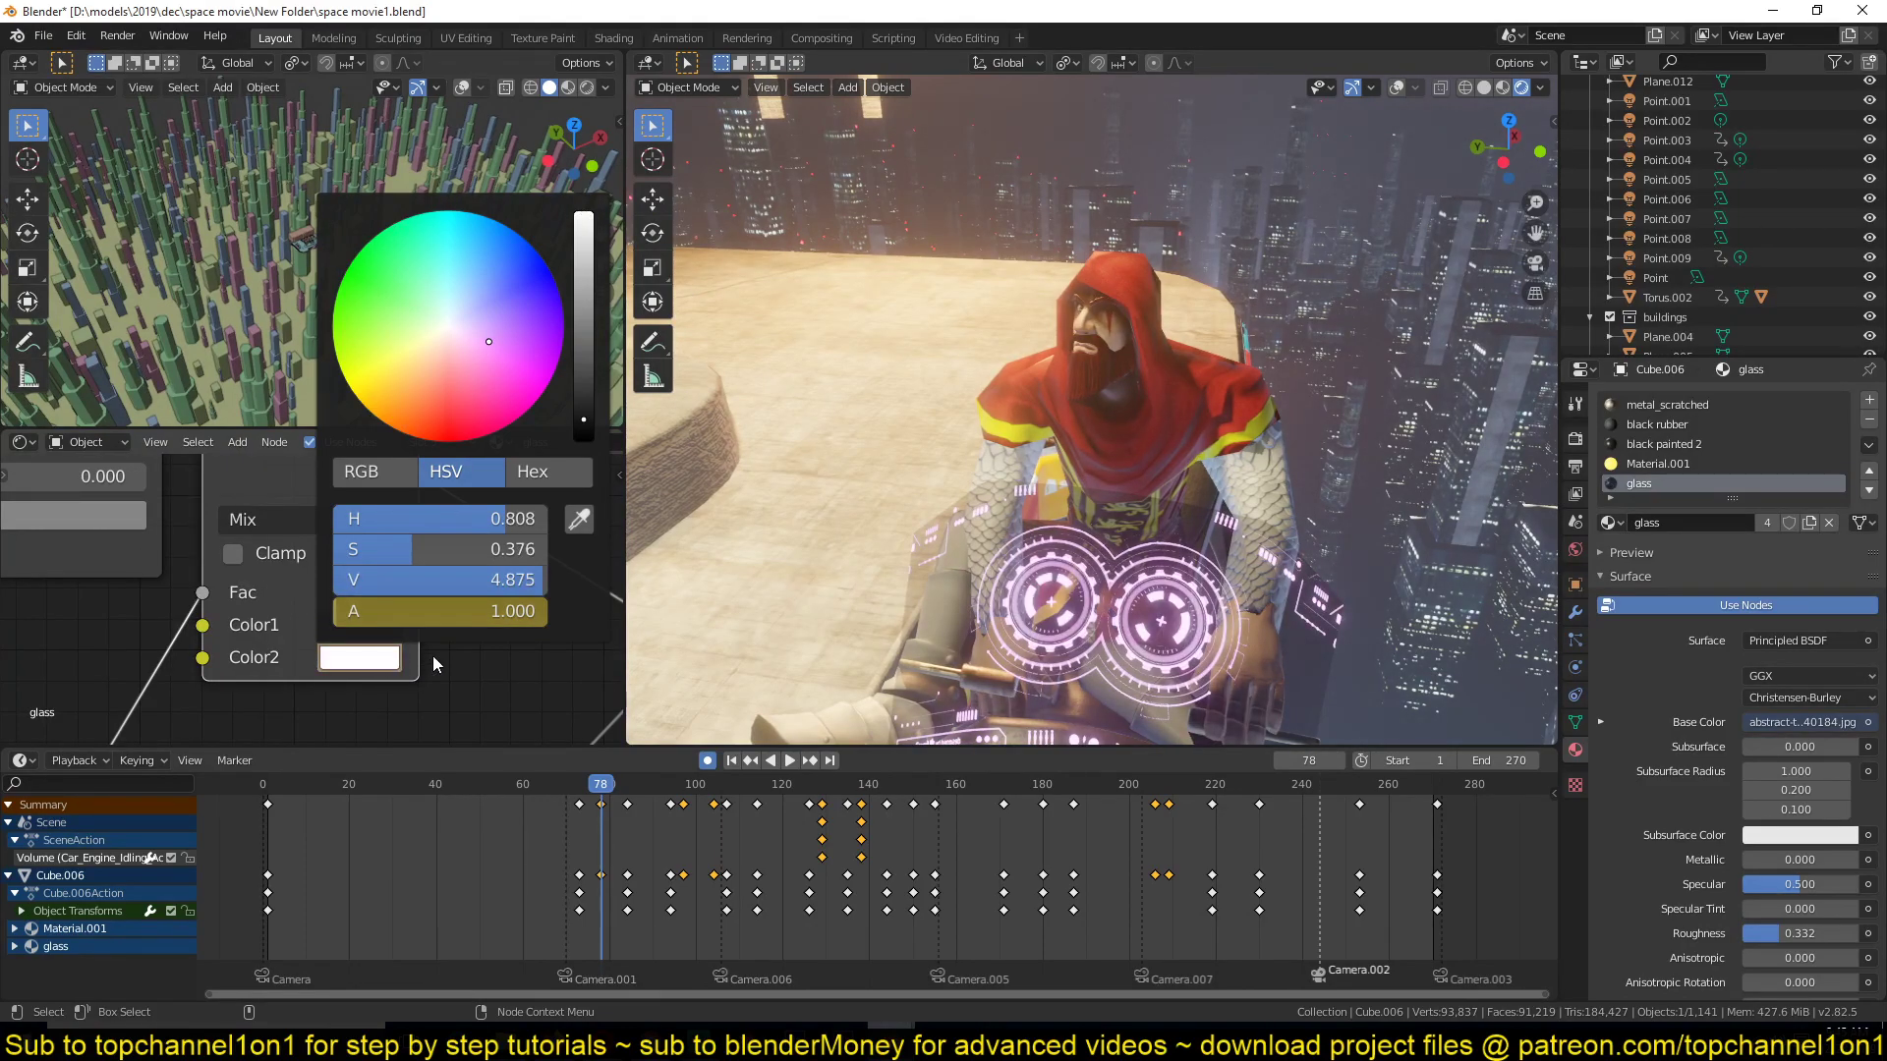
{"action": "left_click_drag", "start_coordinate": [492, 350], "coordinate": [509, 329]}
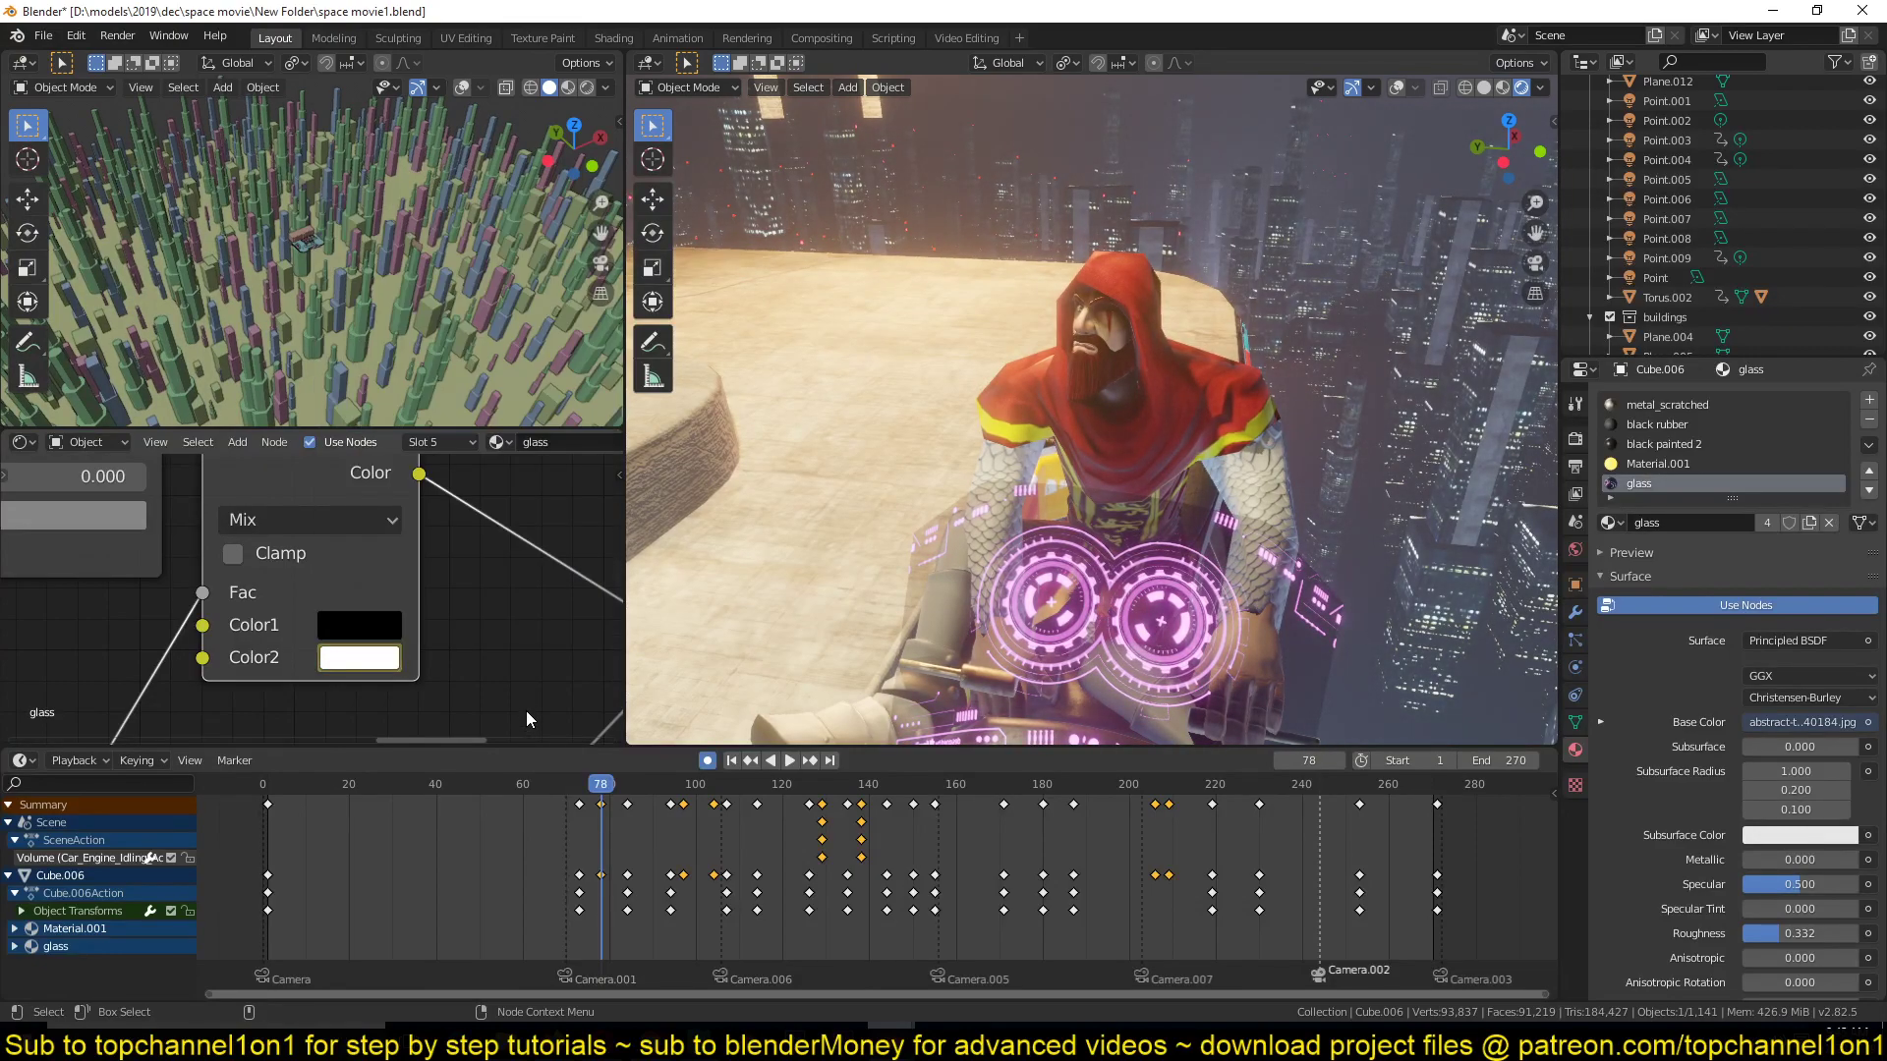
Preview the Add mask and the Emission Mix node's output on the windshield, and return to the full Principled BSDF result.
{"action": "scroll", "coordinate": [499, 620], "scroll_direction": "down", "scroll_amount": 5}
{"action": "middle_click_drag", "start_coordinate": [451, 590], "coordinate": [381, 503]}
{"action": "scroll", "coordinate": [409, 554], "scroll_direction": "down", "scroll_amount": 3}
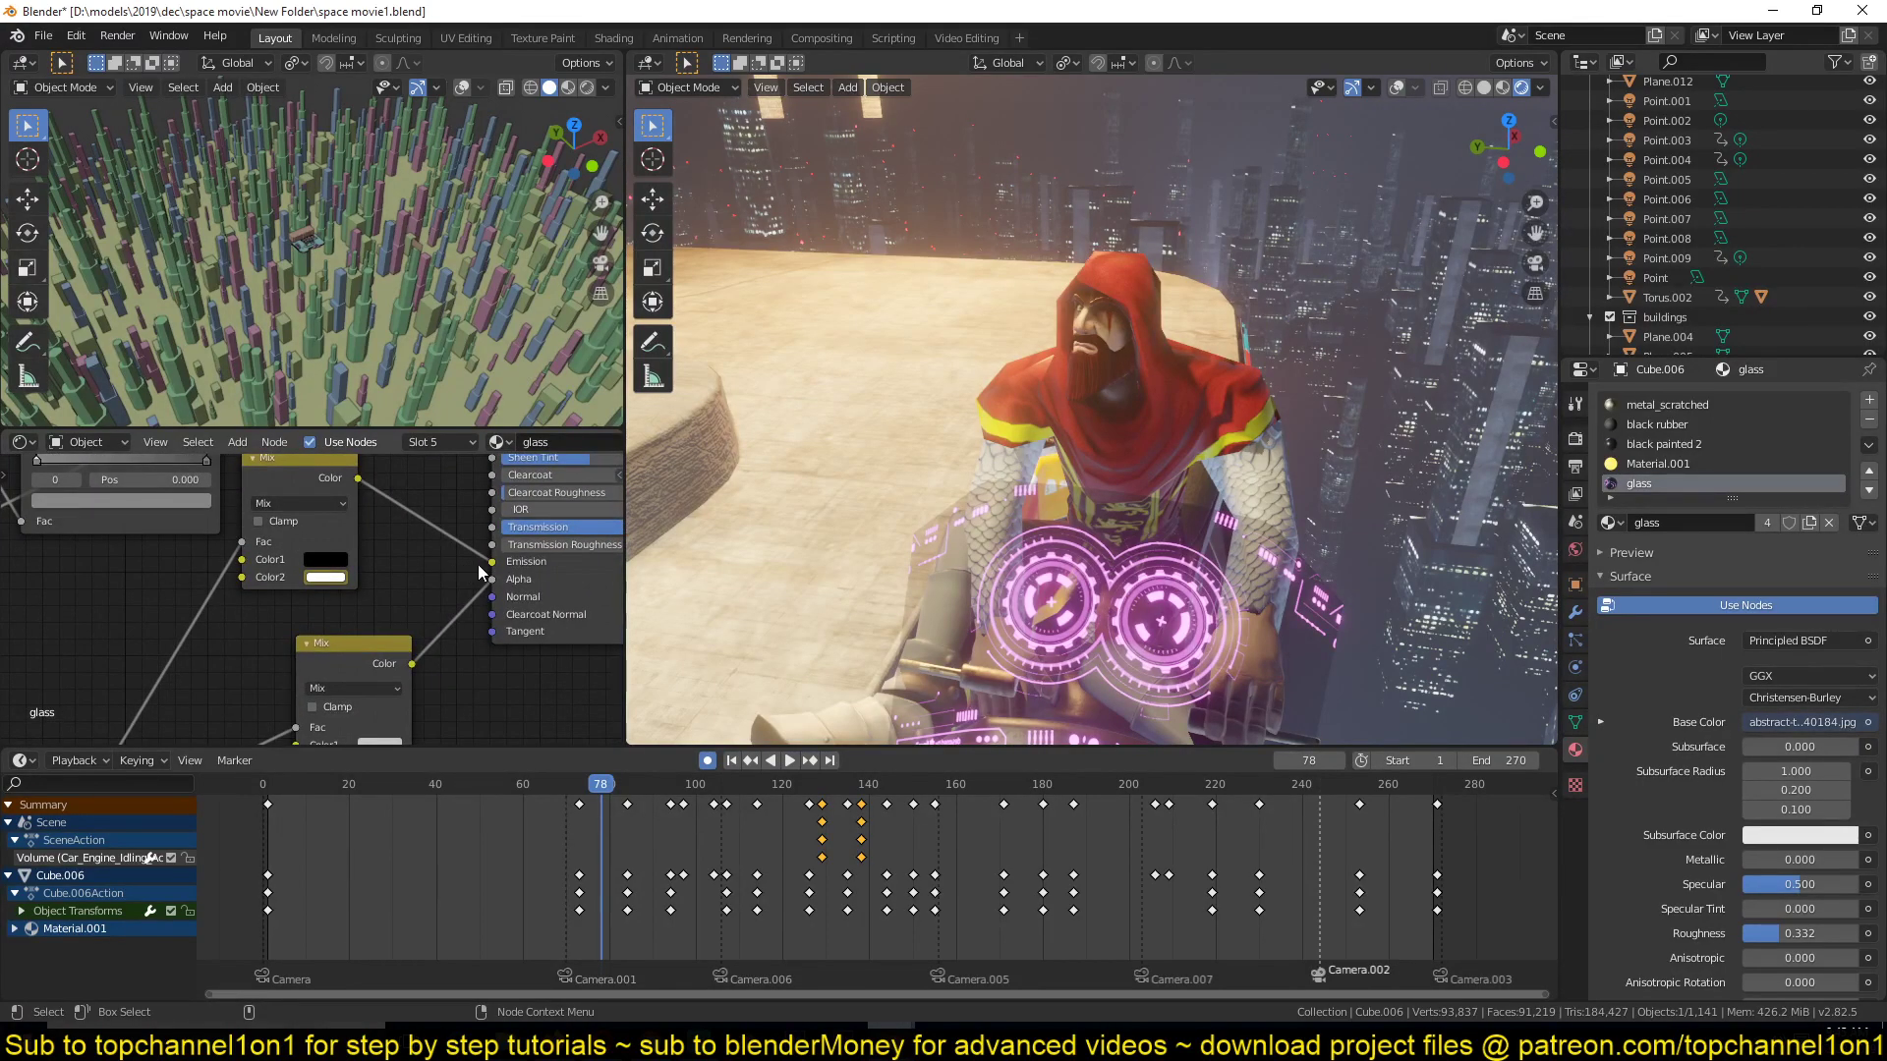
{"action": "middle_click_drag", "start_coordinate": [318, 590], "coordinate": [379, 581]}
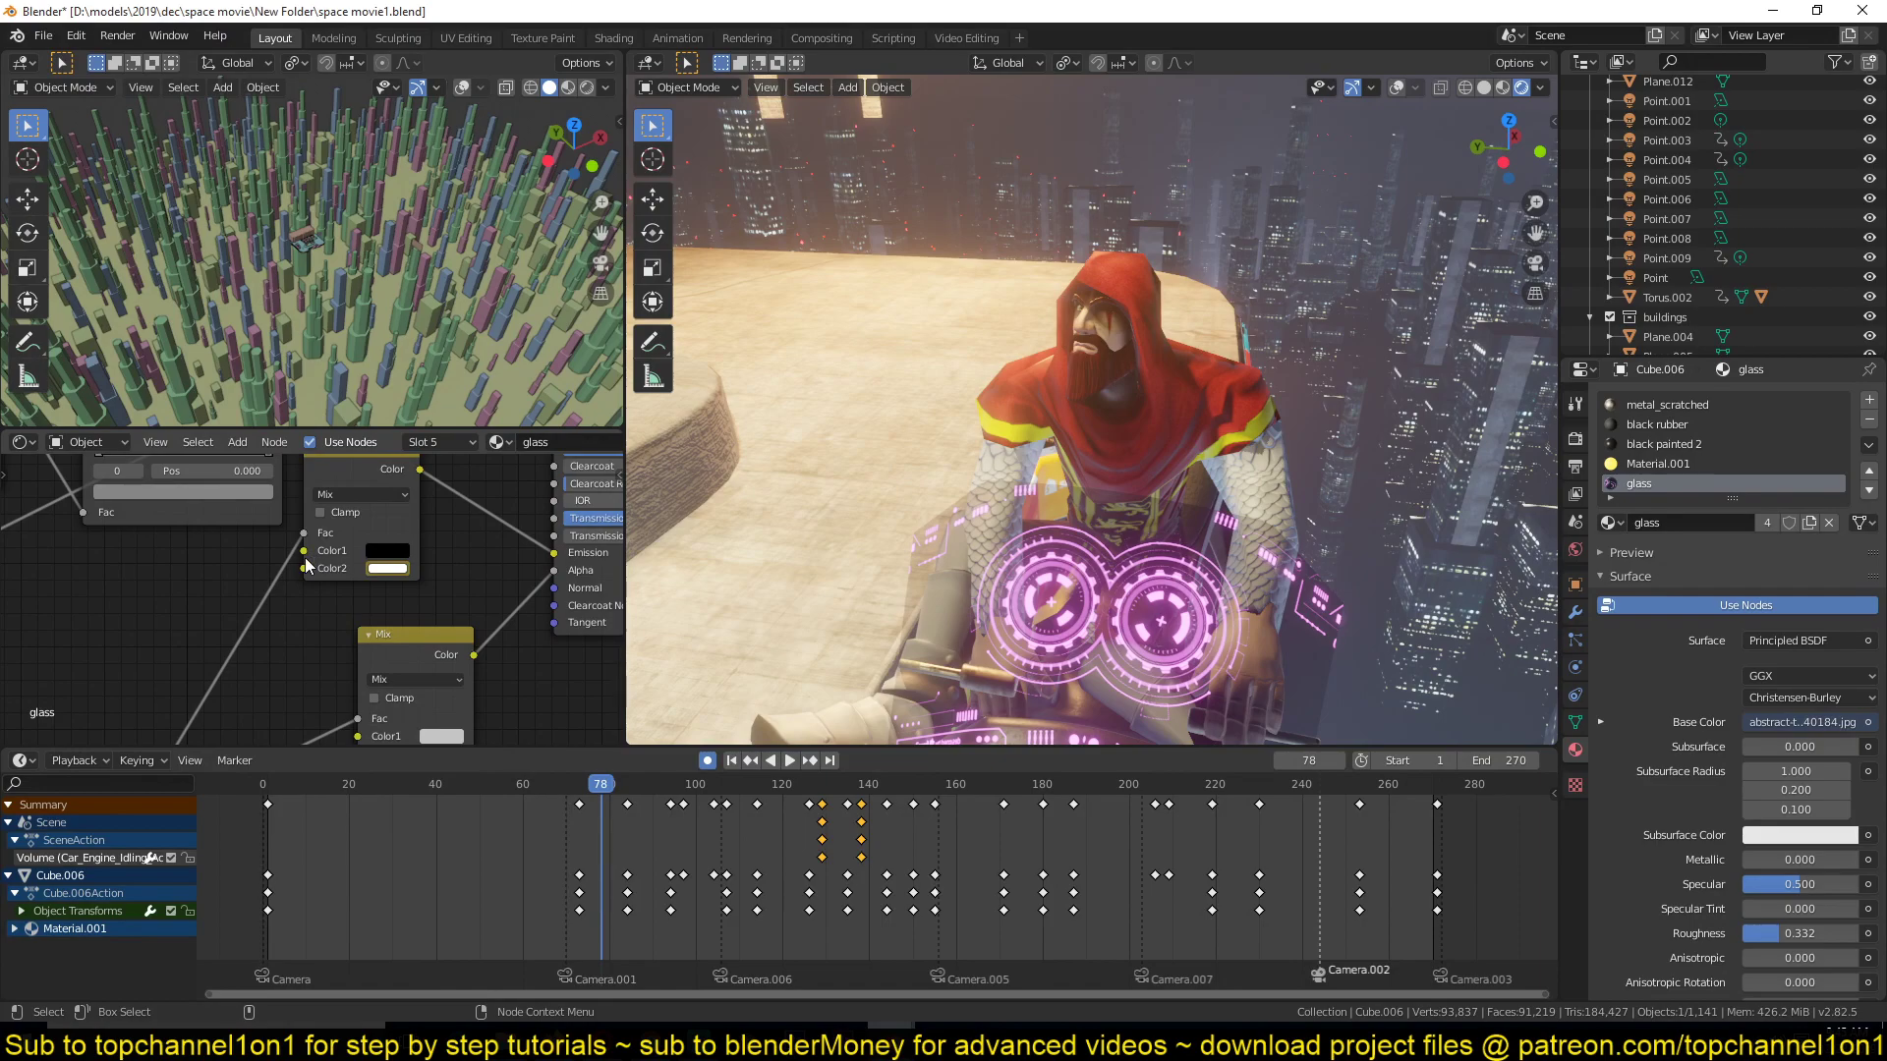
{"action": "middle_click_drag", "start_coordinate": [329, 545], "coordinate": [374, 513]}
{"action": "middle_click_drag", "start_coordinate": [318, 604], "coordinate": [410, 484]}
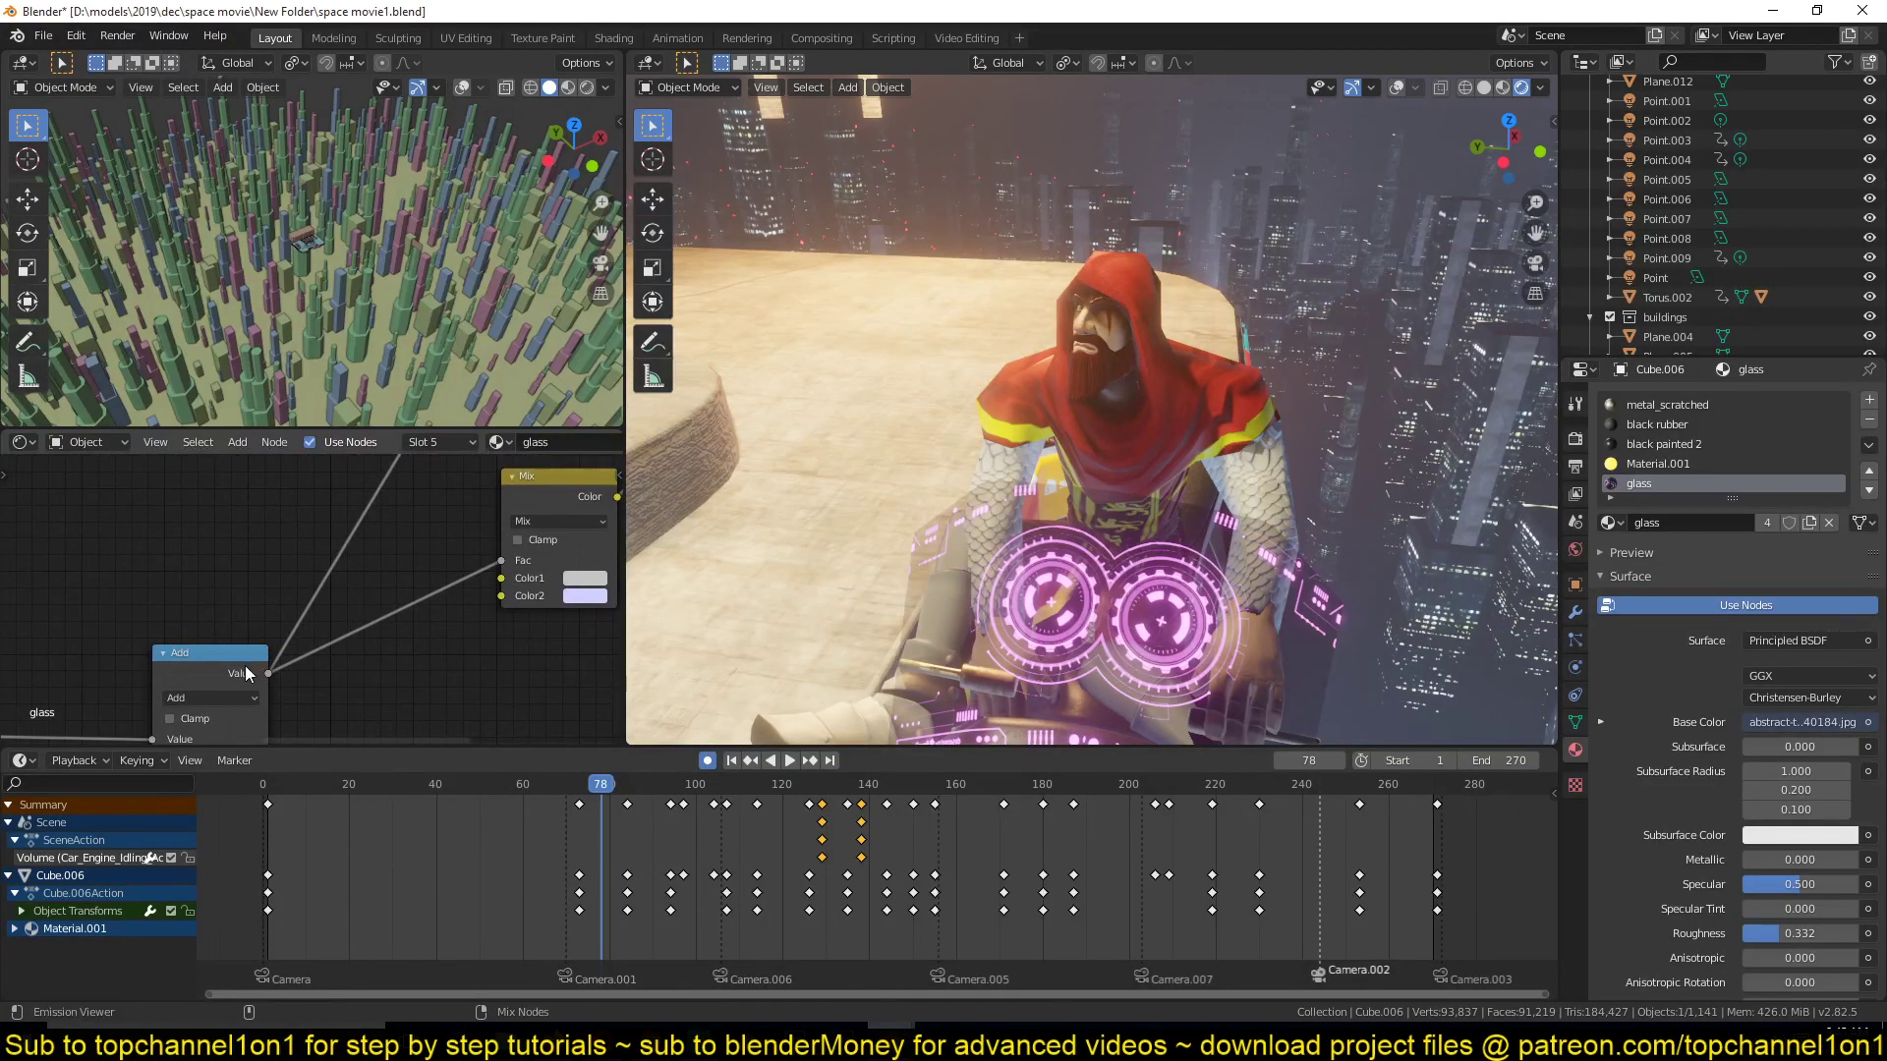
{"action": "left_click", "coordinate": [202, 676], "text": "ctrl+shift"}
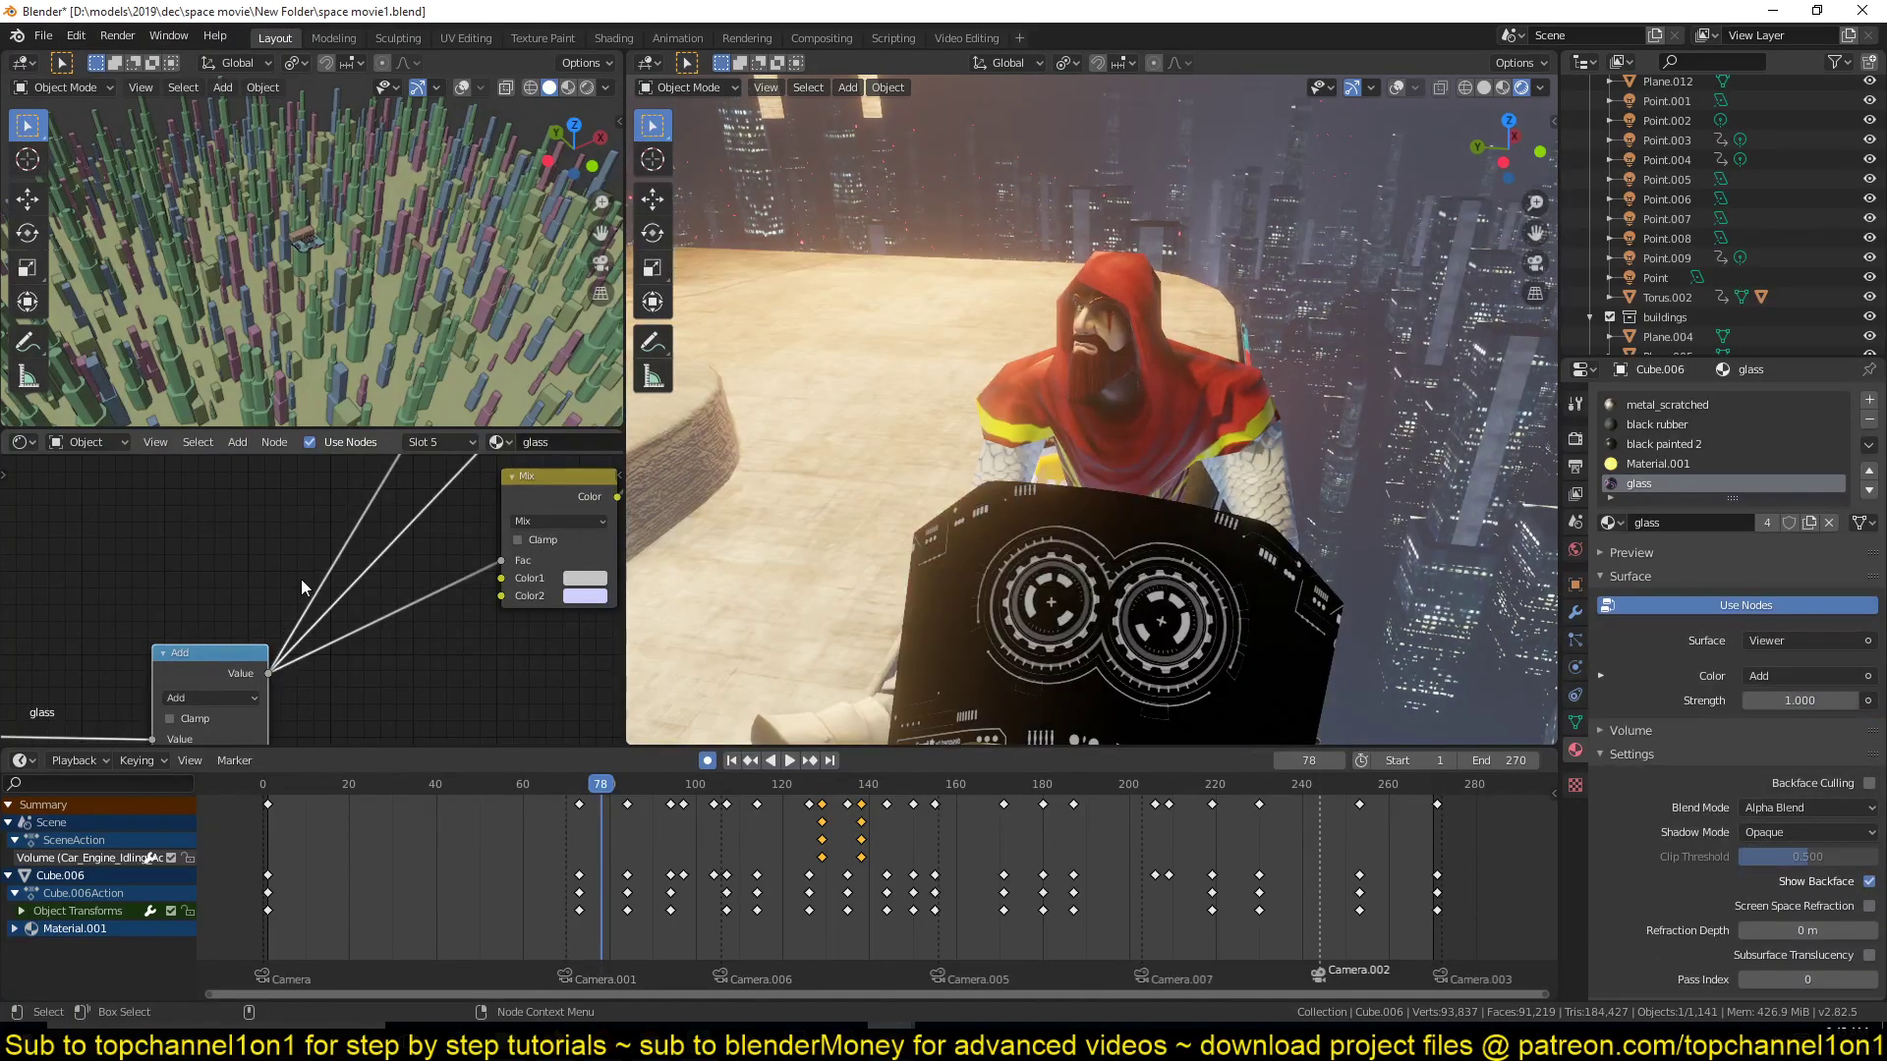
{"action": "middle_click_drag", "start_coordinate": [334, 564], "coordinate": [249, 722]}
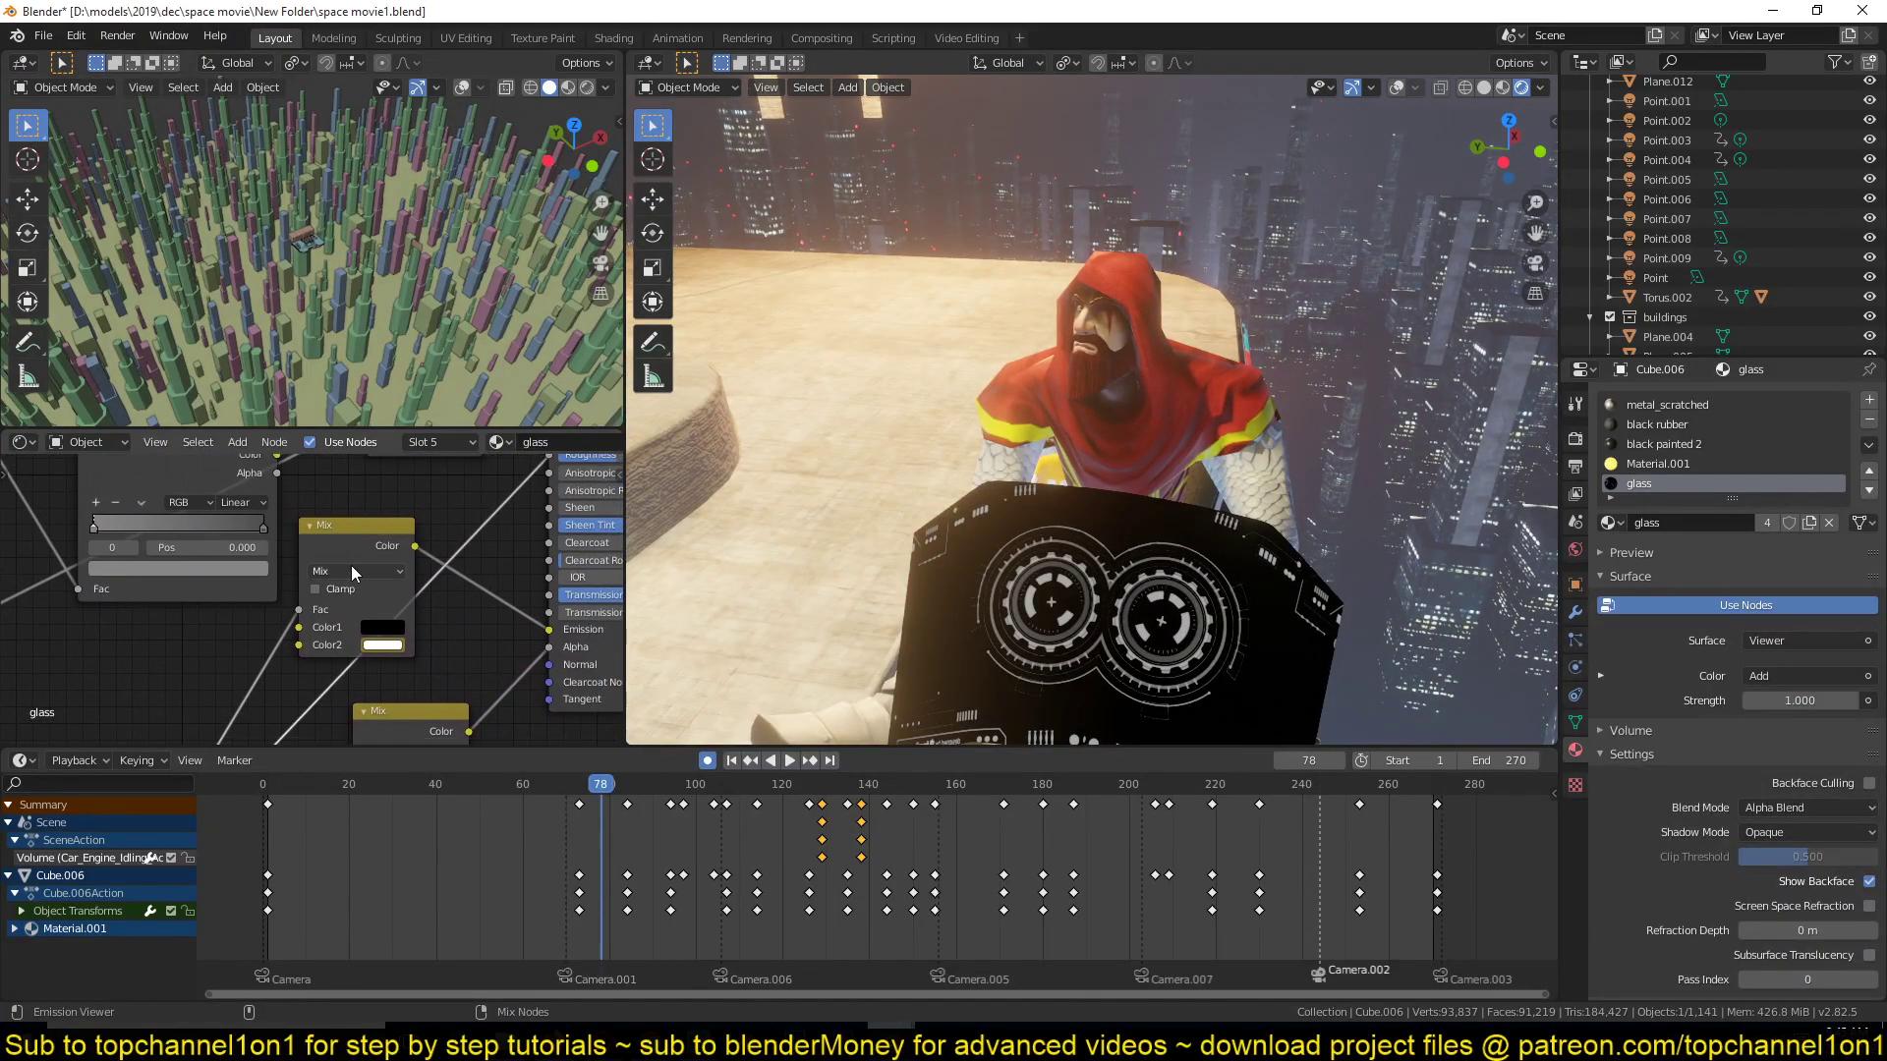
{"action": "left_click", "coordinate": [355, 558], "text": "ctrl+shift"}
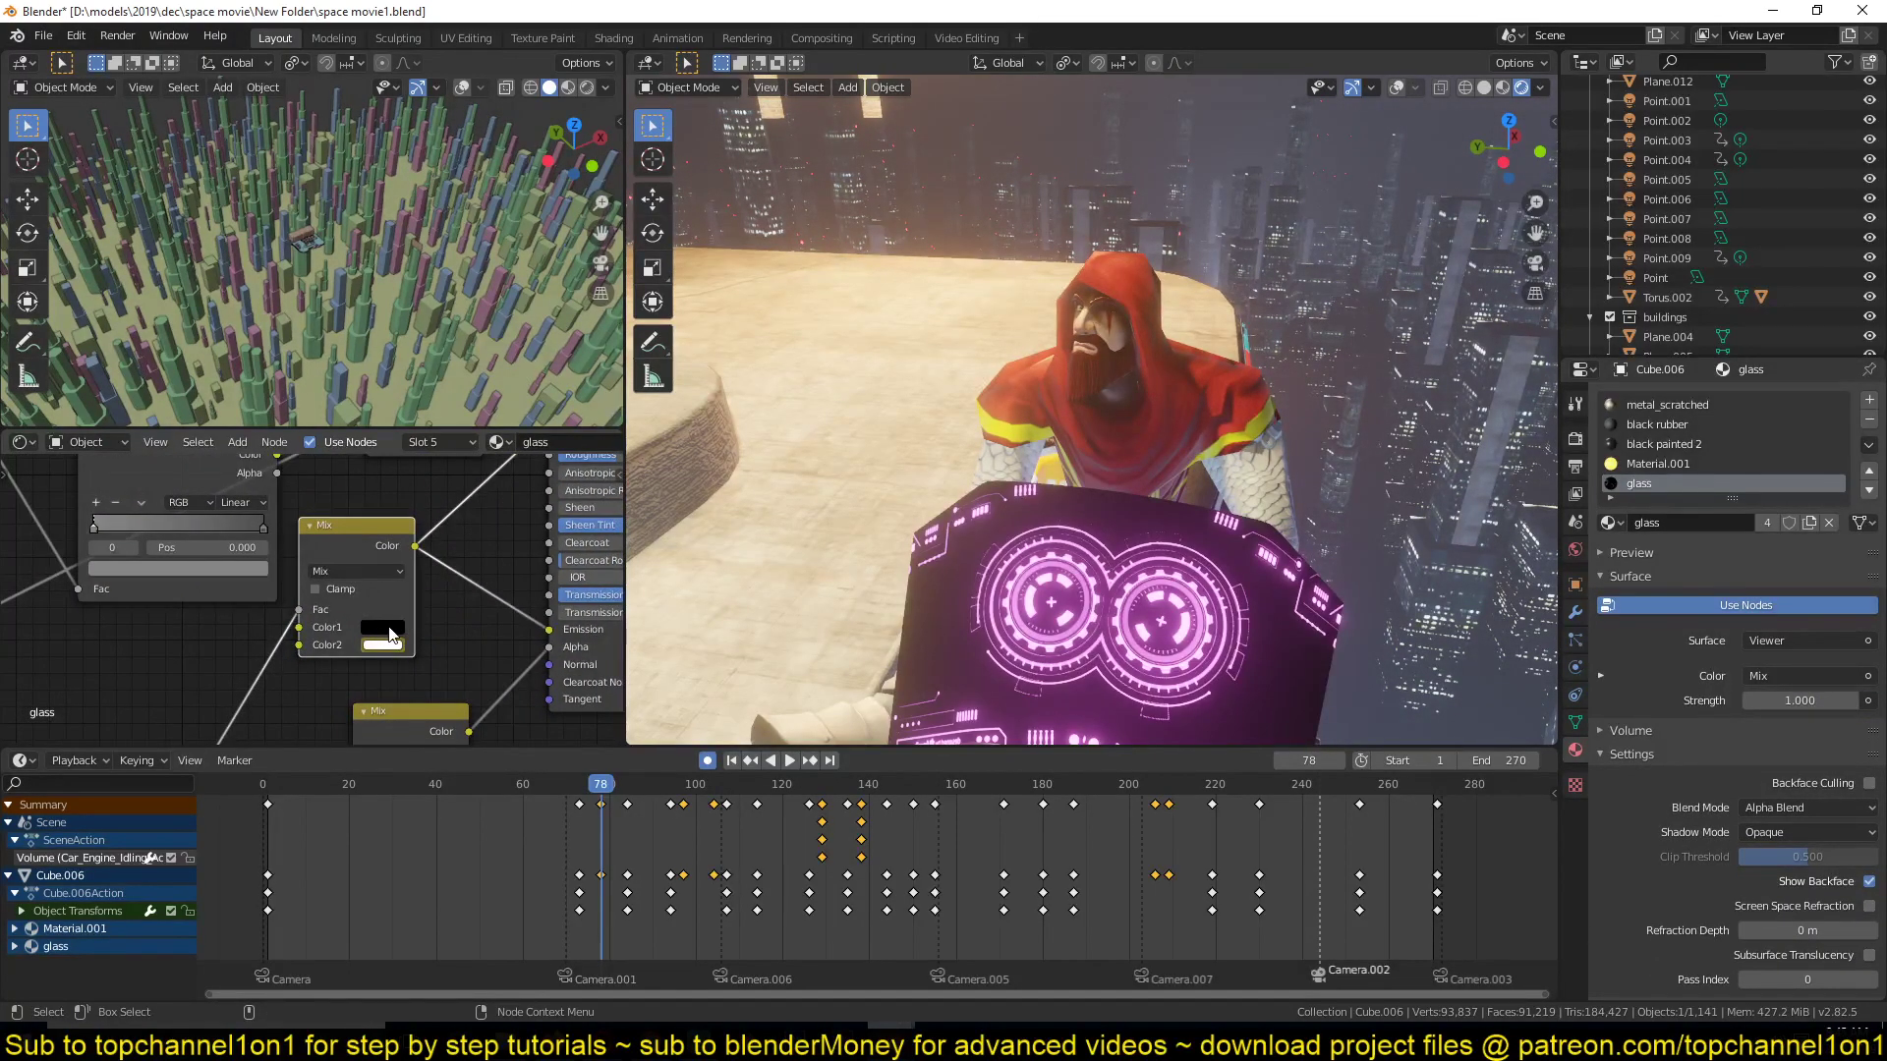
{"action": "scroll", "coordinate": [390, 634], "scroll_direction": "up", "scroll_amount": 1}
{"action": "middle_click_drag", "start_coordinate": [460, 596], "coordinate": [303, 580]}
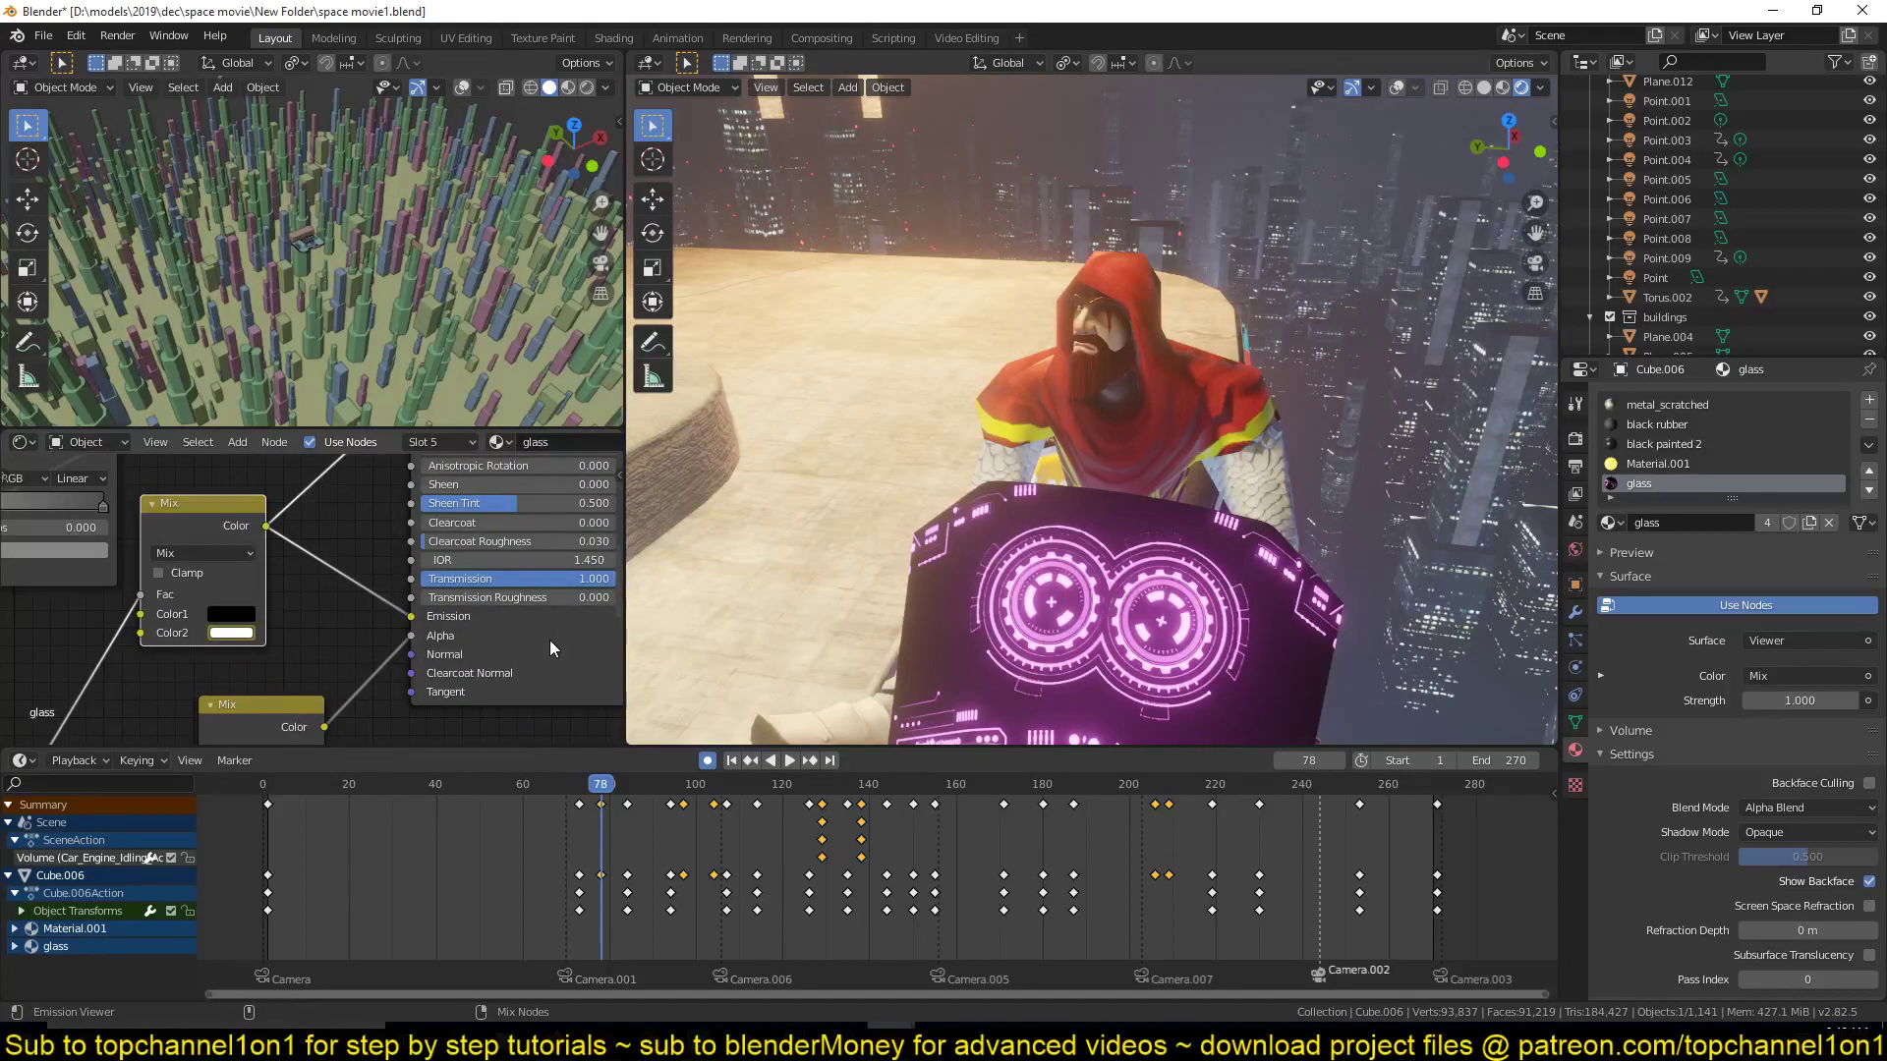
{"action": "key", "text": "ctrl+z"}
Try a lighter Color1 on the Mix node feeding Emission and return it to black.
{"action": "left_click", "coordinate": [244, 617]}
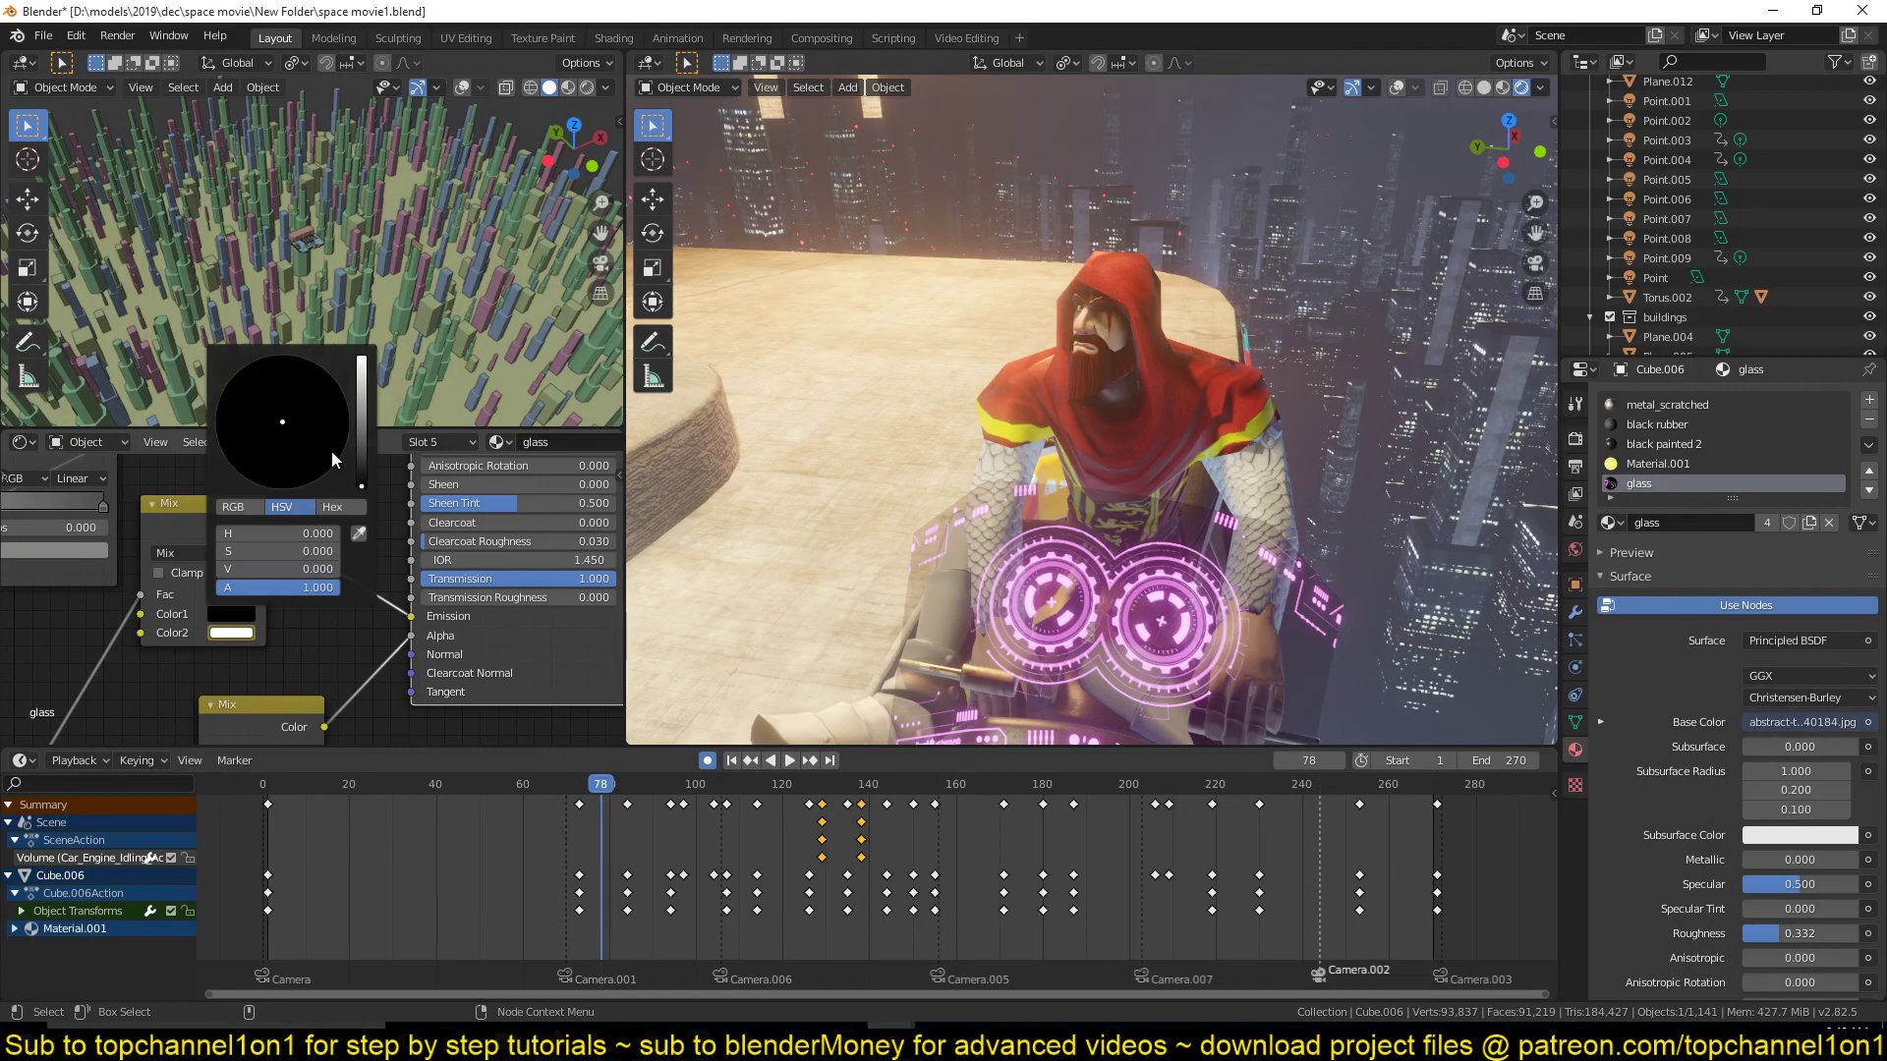
{"action": "mouse_move", "coordinate": [362, 460]}
{"action": "left_mouse_down"}
{"action": "mouse_move", "coordinate": [362, 361]}
{"action": "mouse_move", "coordinate": [362, 486]}
{"action": "left_mouse_up"}
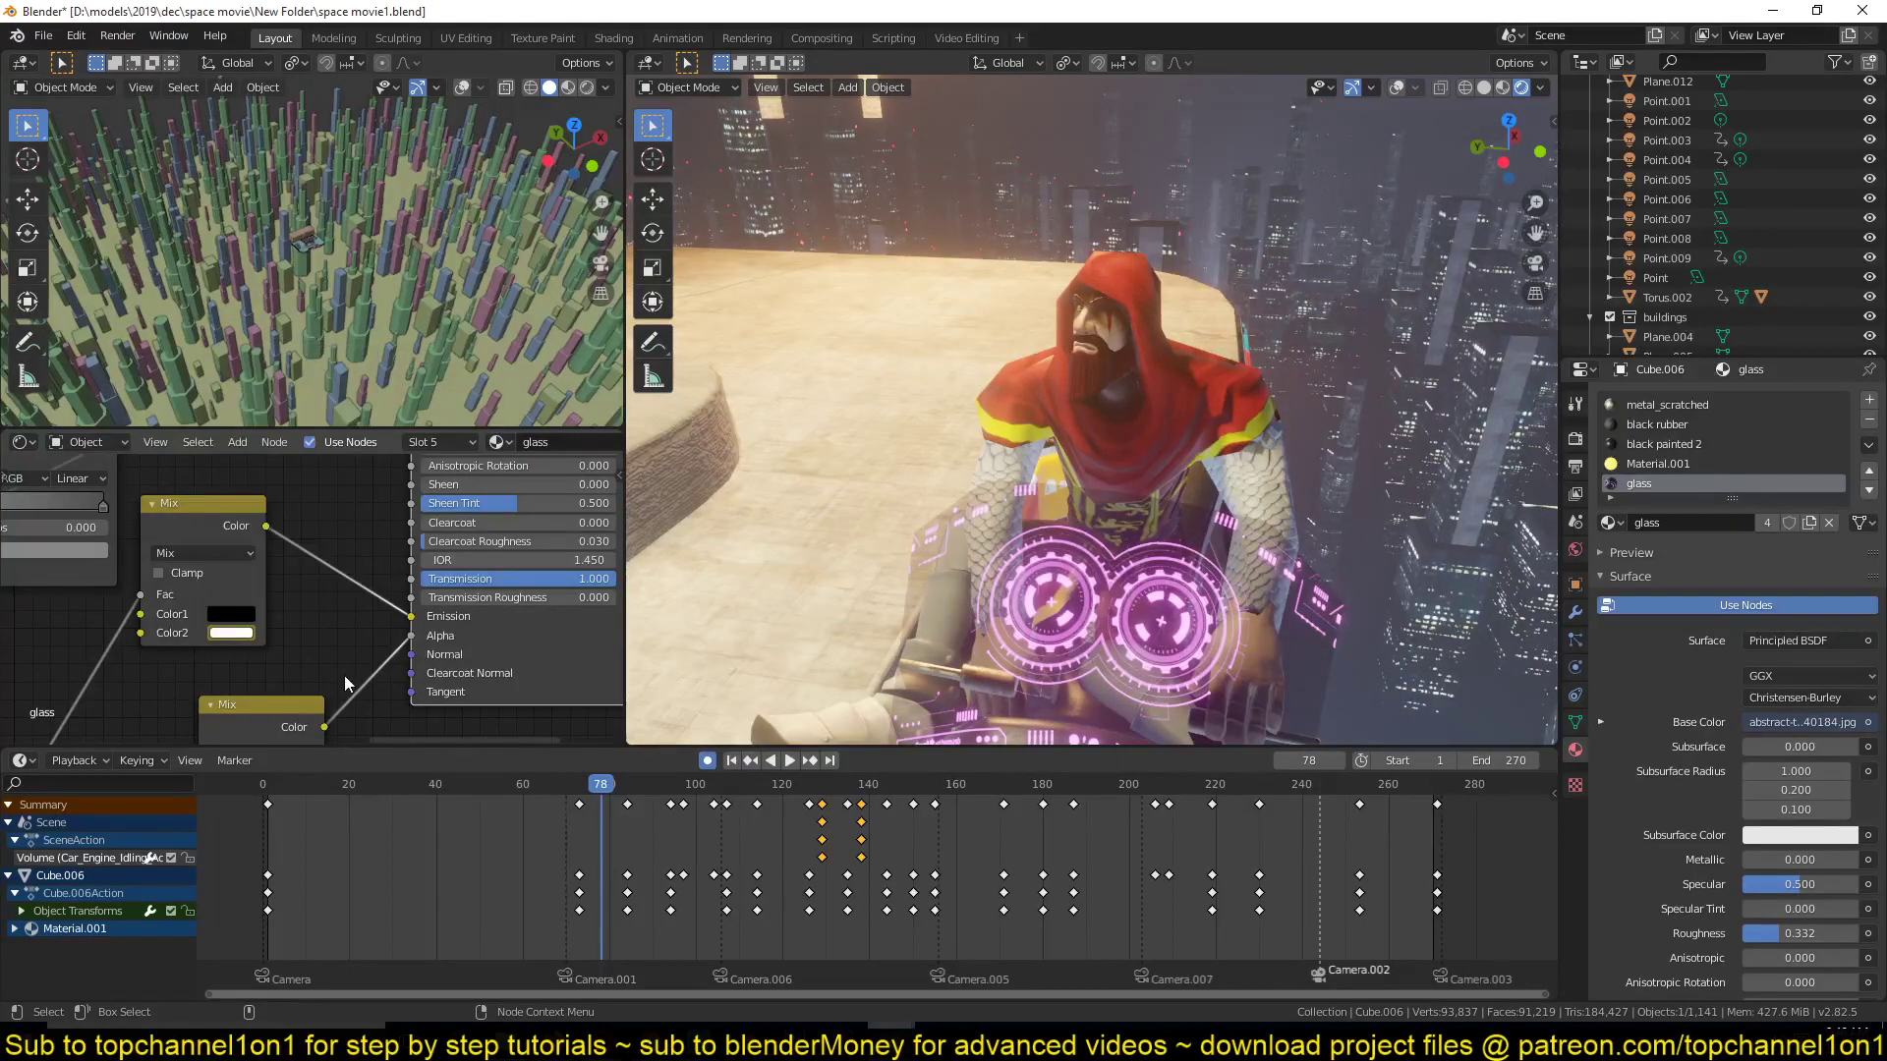
Set the Principled BSDF's roughness to 0.177.
{"action": "scroll", "coordinate": [251, 588], "scroll_direction": "down", "scroll_amount": 3}
{"action": "middle_click_drag", "start_coordinate": [204, 488], "coordinate": [368, 592]}
{"action": "scroll", "coordinate": [363, 563], "scroll_direction": "down", "scroll_amount": 4}
{"action": "scroll", "coordinate": [367, 592], "scroll_direction": "up", "scroll_amount": 2}
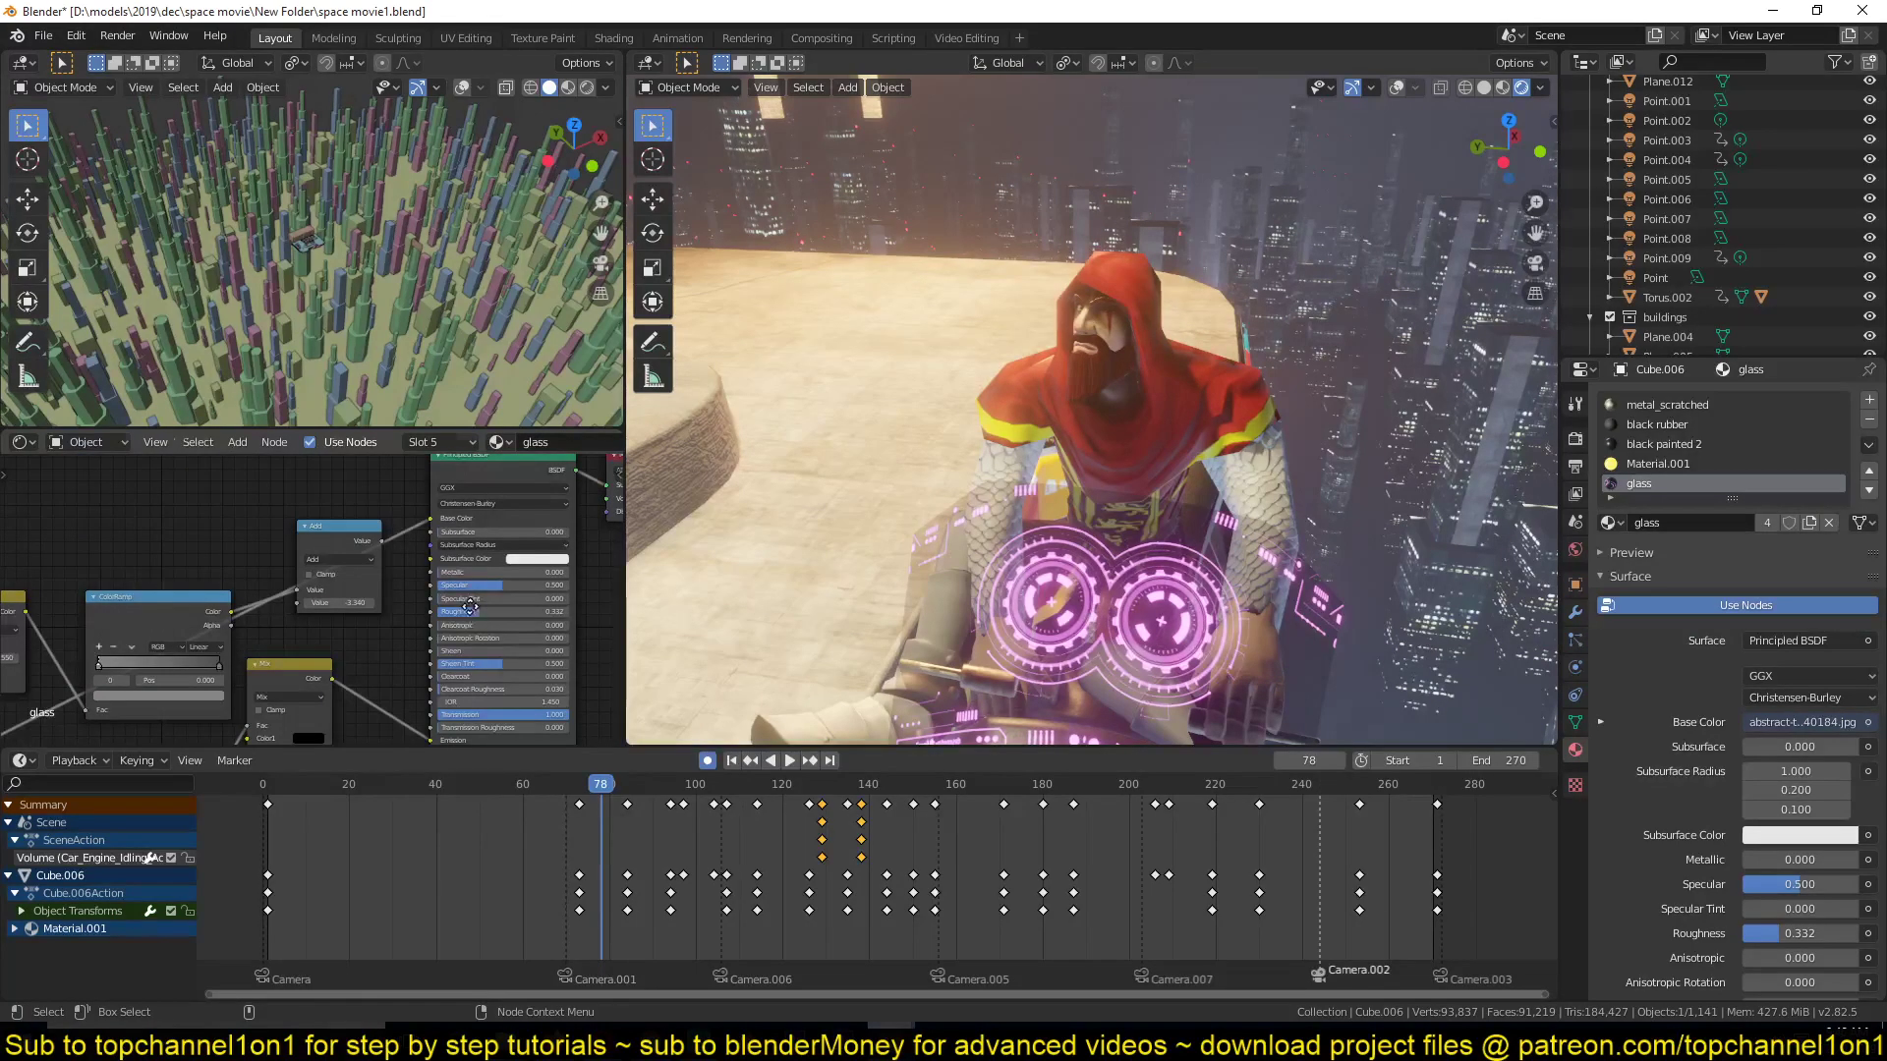
{"action": "mouse_move", "coordinate": [474, 605]}
{"action": "left_mouse_down"}
{"action": "mouse_move", "coordinate": [437, 614]}
{"action": "mouse_move", "coordinate": [513, 614]}
{"action": "mouse_move", "coordinate": [429, 615]}
{"action": "mouse_move", "coordinate": [558, 614]}
{"action": "mouse_move", "coordinate": [449, 614]}
{"action": "left_mouse_up"}
{"action": "left_click", "coordinate": [337, 625]}
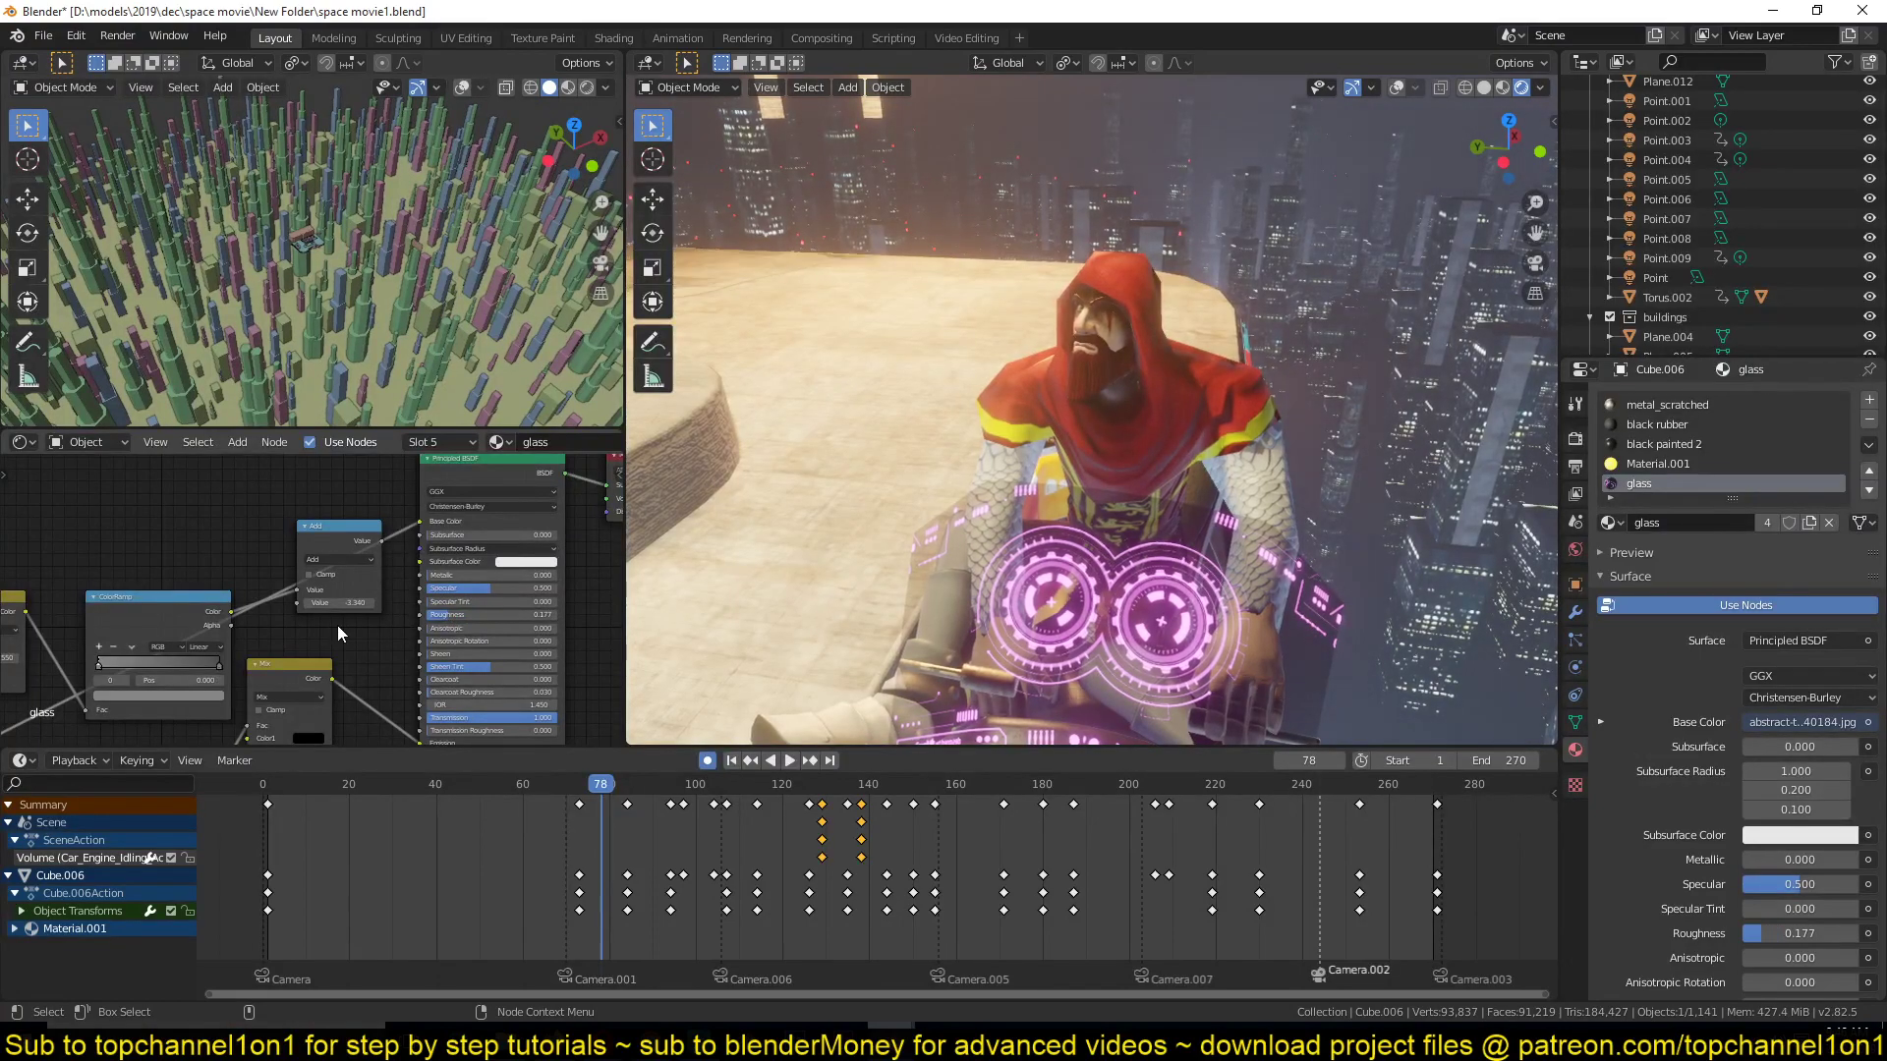
{"action": "right_click", "coordinate": [338, 626]}
Move the ColorRamp and the unused Add node upward, clear of the link running into Base Color.
{"action": "left_click_drag", "start_coordinate": [149, 583], "coordinate": [156, 433]}
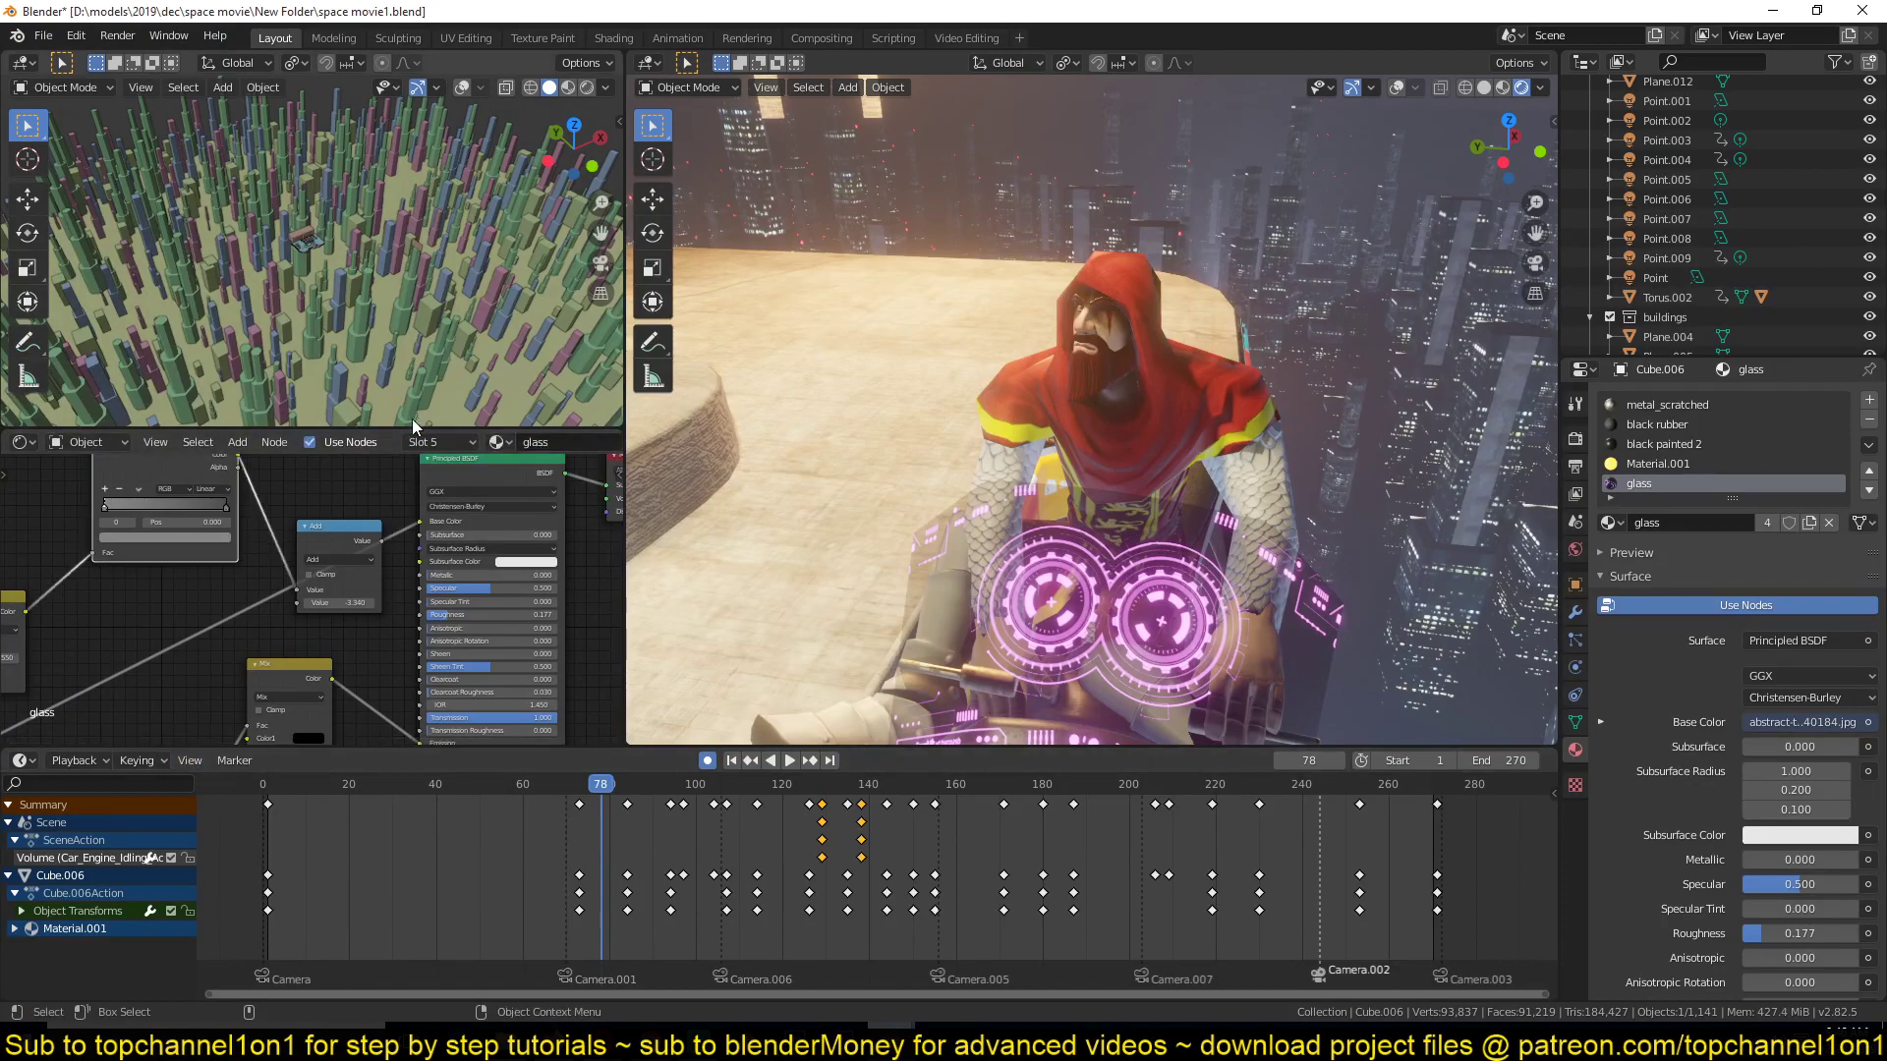
{"action": "left_click_drag", "start_coordinate": [352, 523], "coordinate": [332, 395]}
{"action": "scroll", "coordinate": [335, 609], "scroll_direction": "down", "scroll_amount": 5}
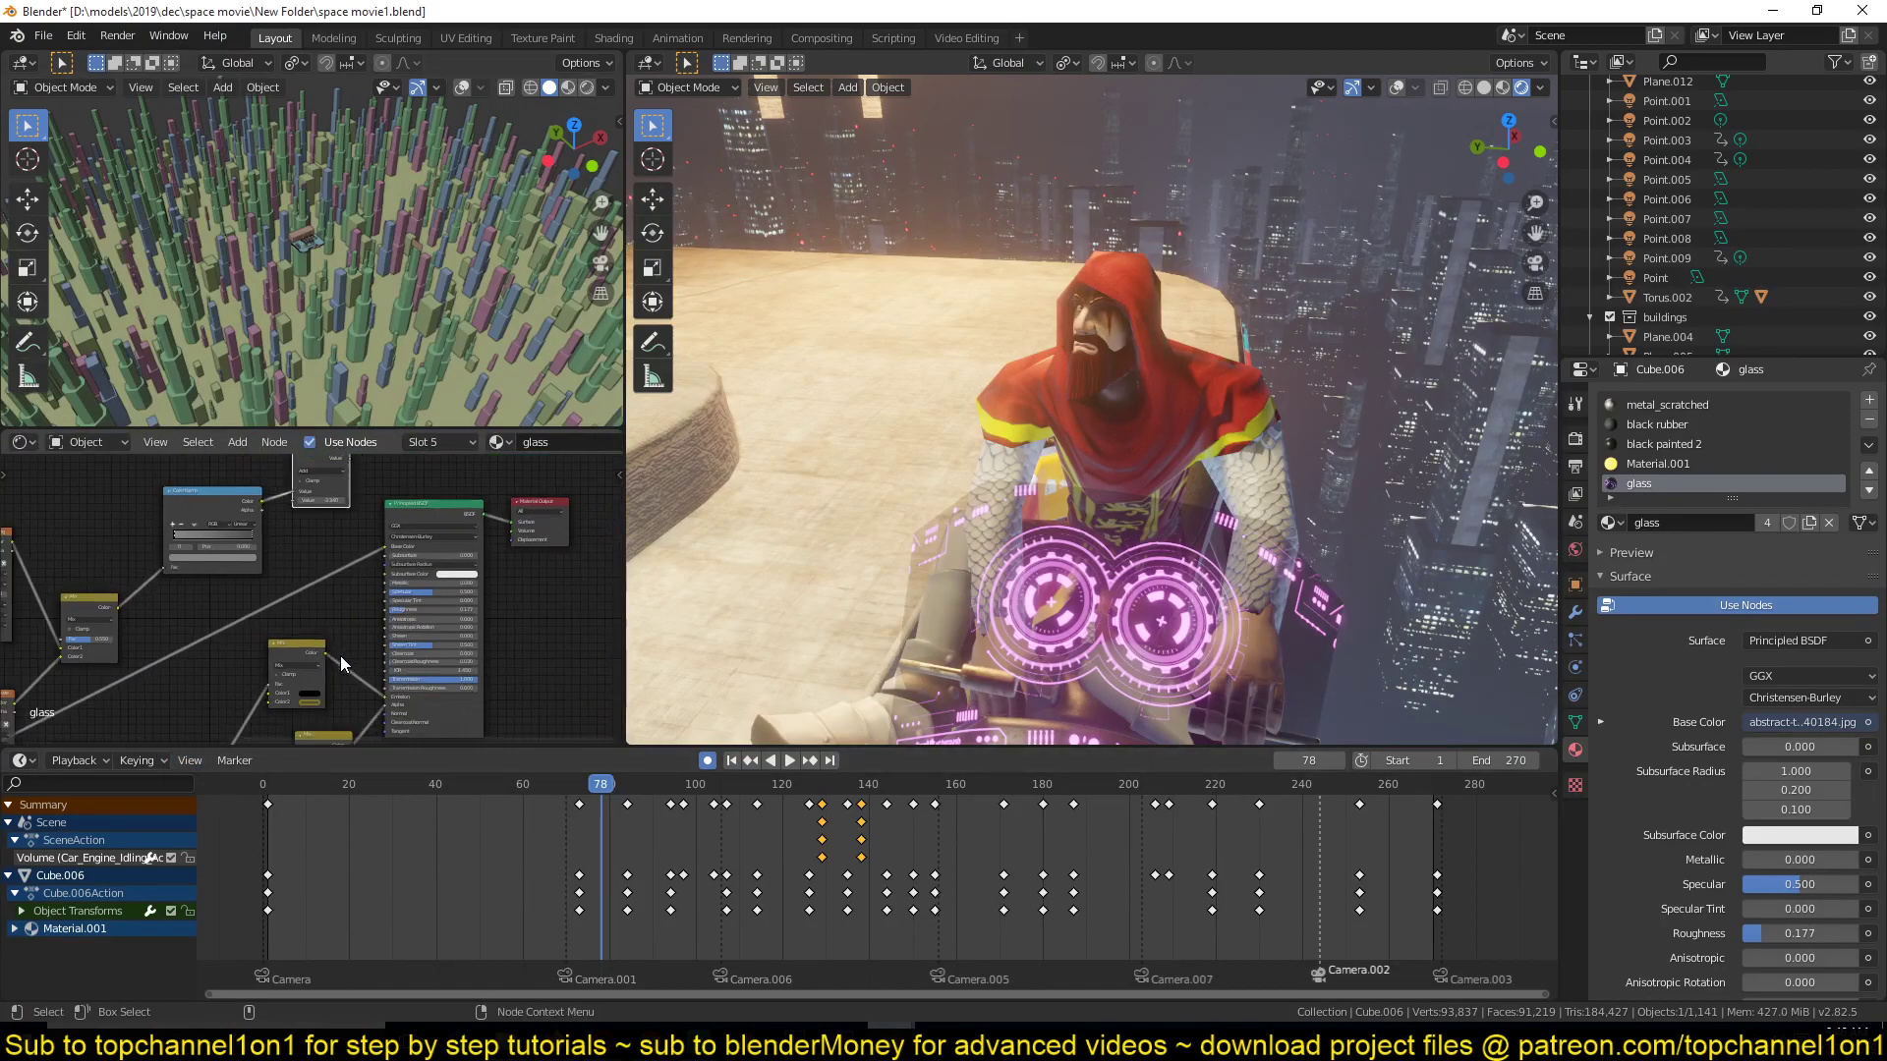
Preview the abstract image texture alone on the windshield and compare it with the full Principled BSDF result.
{"action": "middle_click_drag", "start_coordinate": [341, 664], "coordinate": [531, 592]}
{"action": "middle_click_drag", "start_coordinate": [134, 658], "coordinate": [391, 540]}
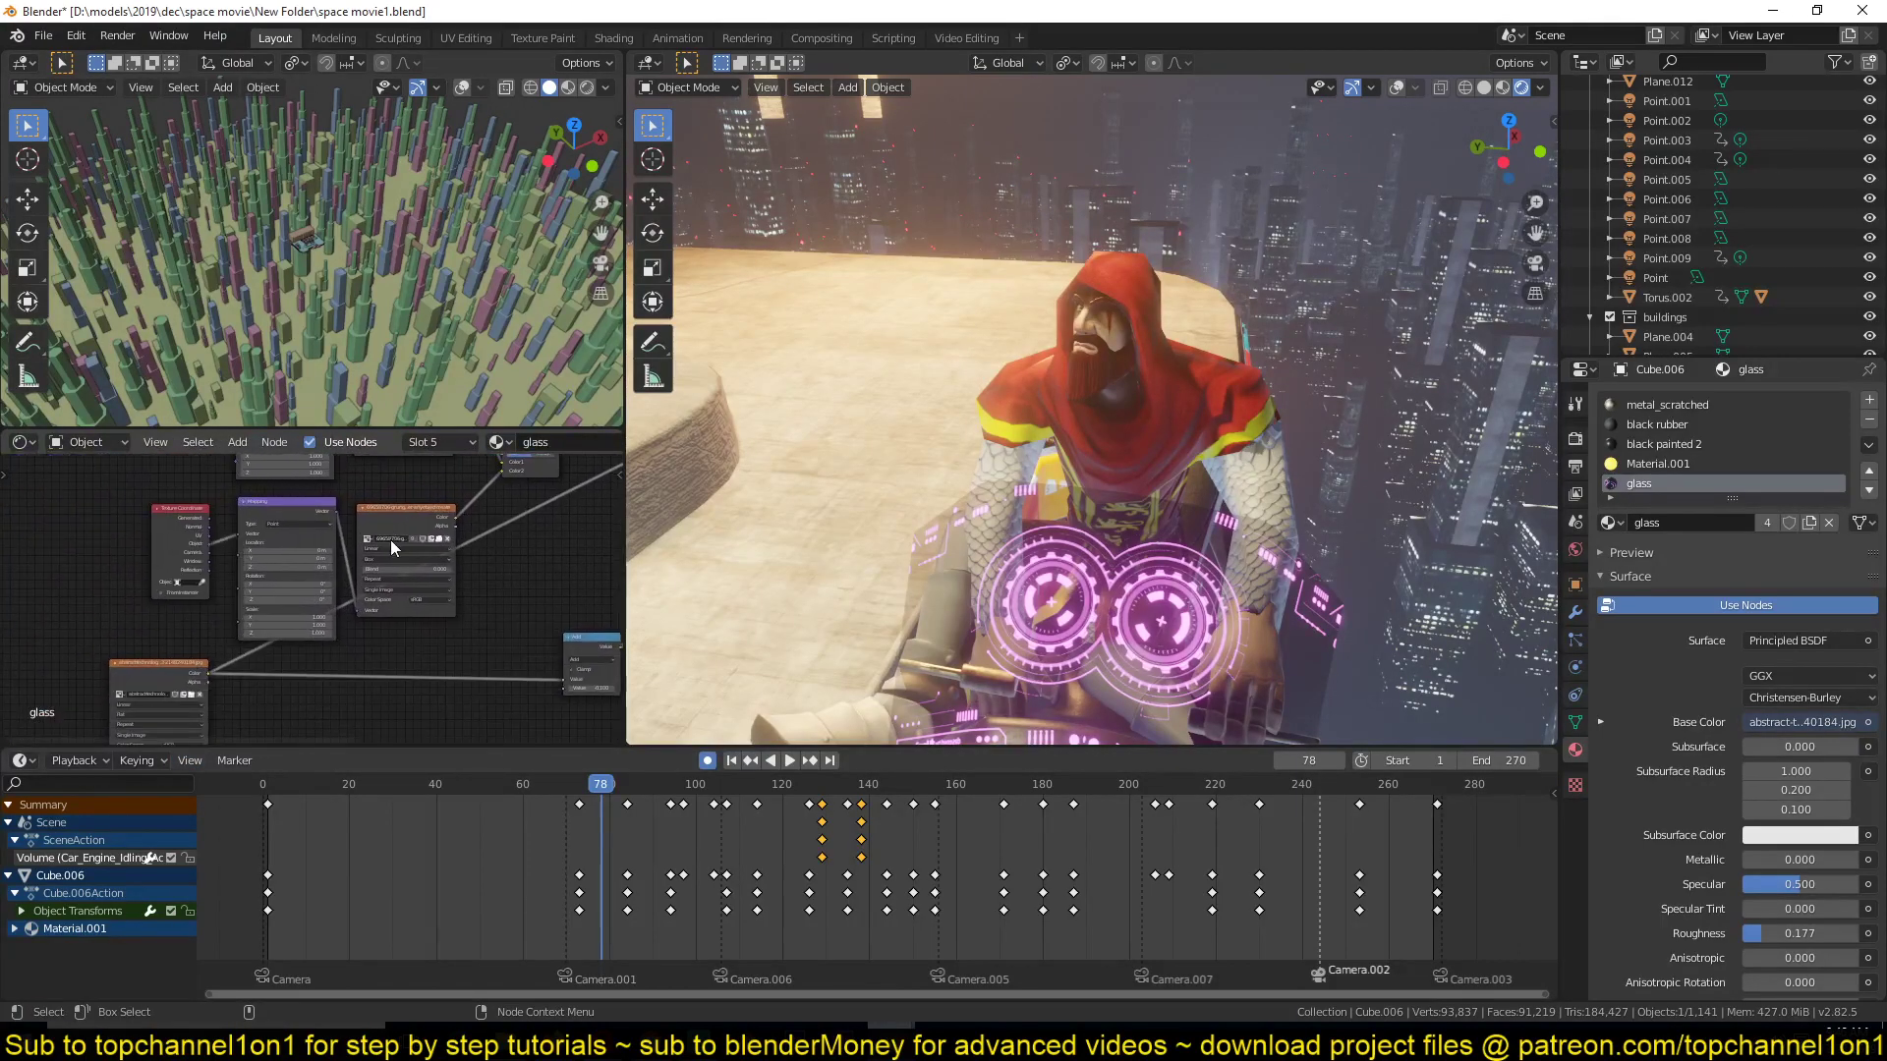
{"action": "left_click", "coordinate": [161, 670], "text": "ctrl+shift"}
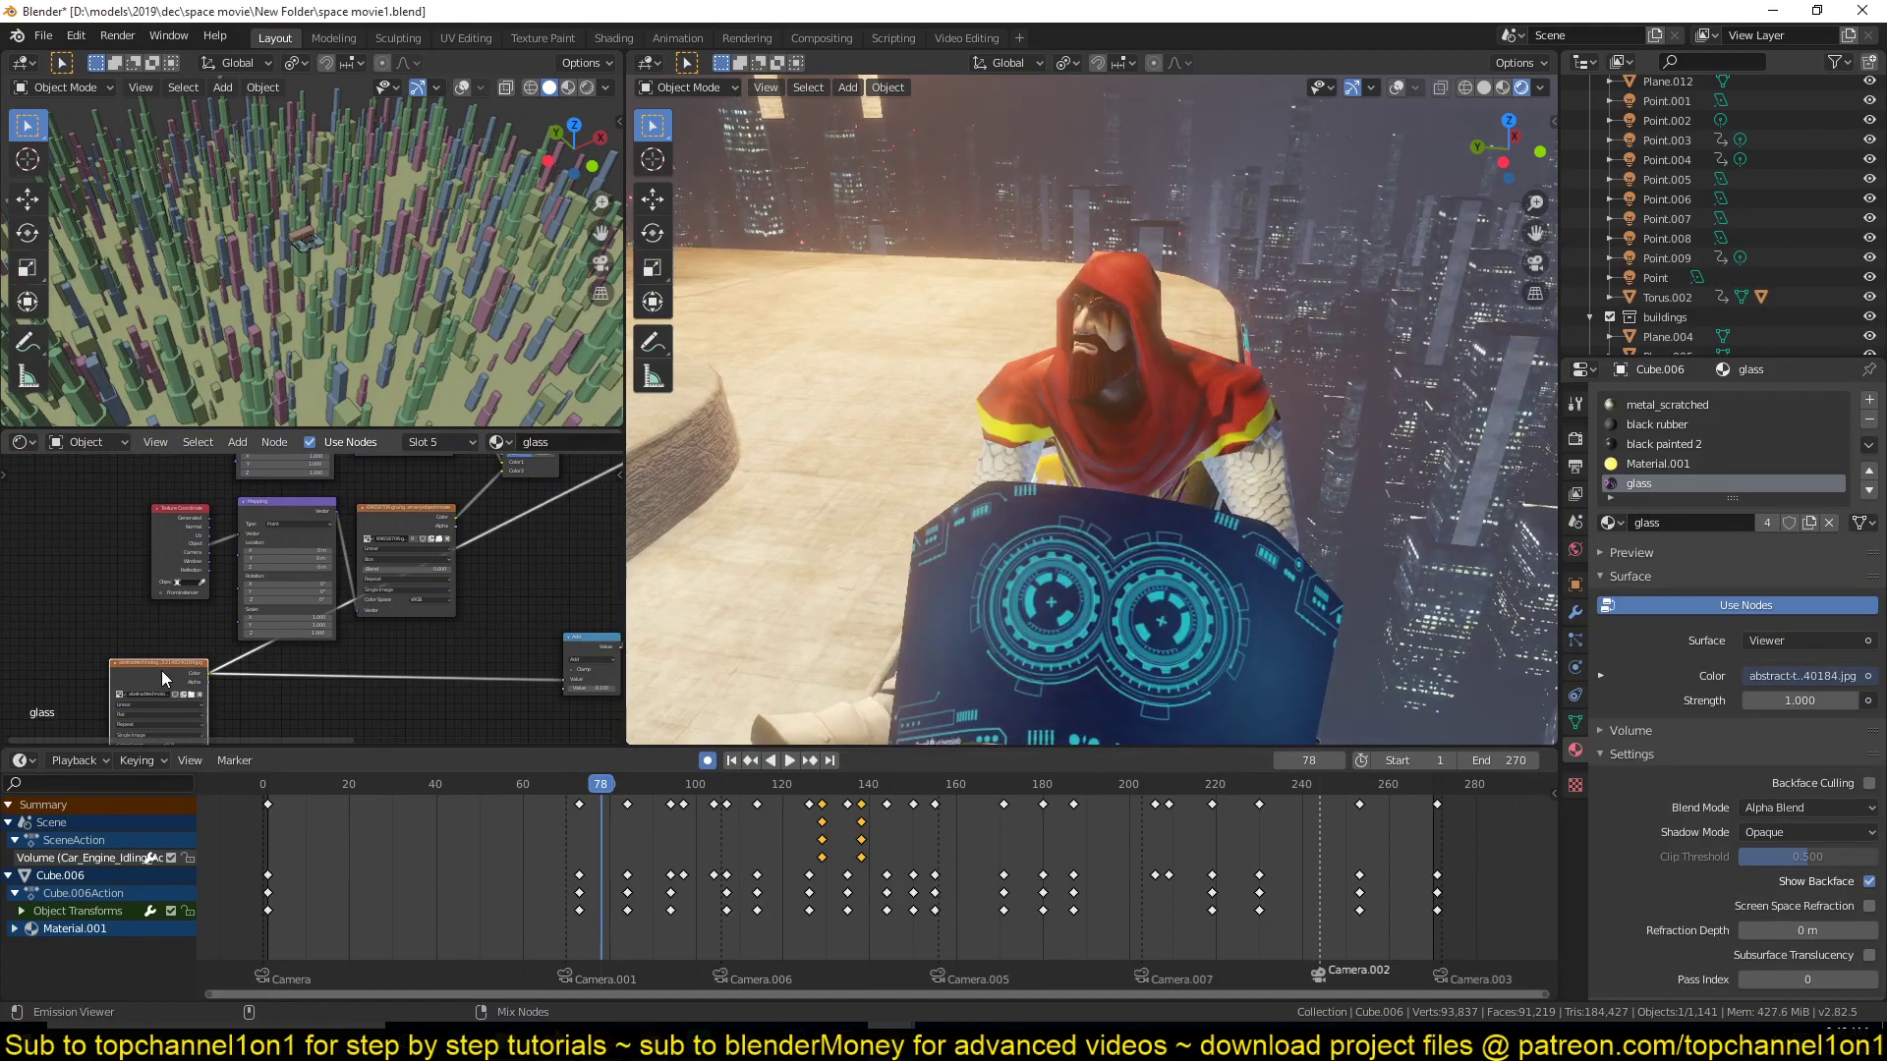
{"action": "middle_click_drag", "start_coordinate": [598, 495], "coordinate": [203, 688]}
{"action": "left_click", "coordinate": [444, 547], "text": "ctrl+shift"}
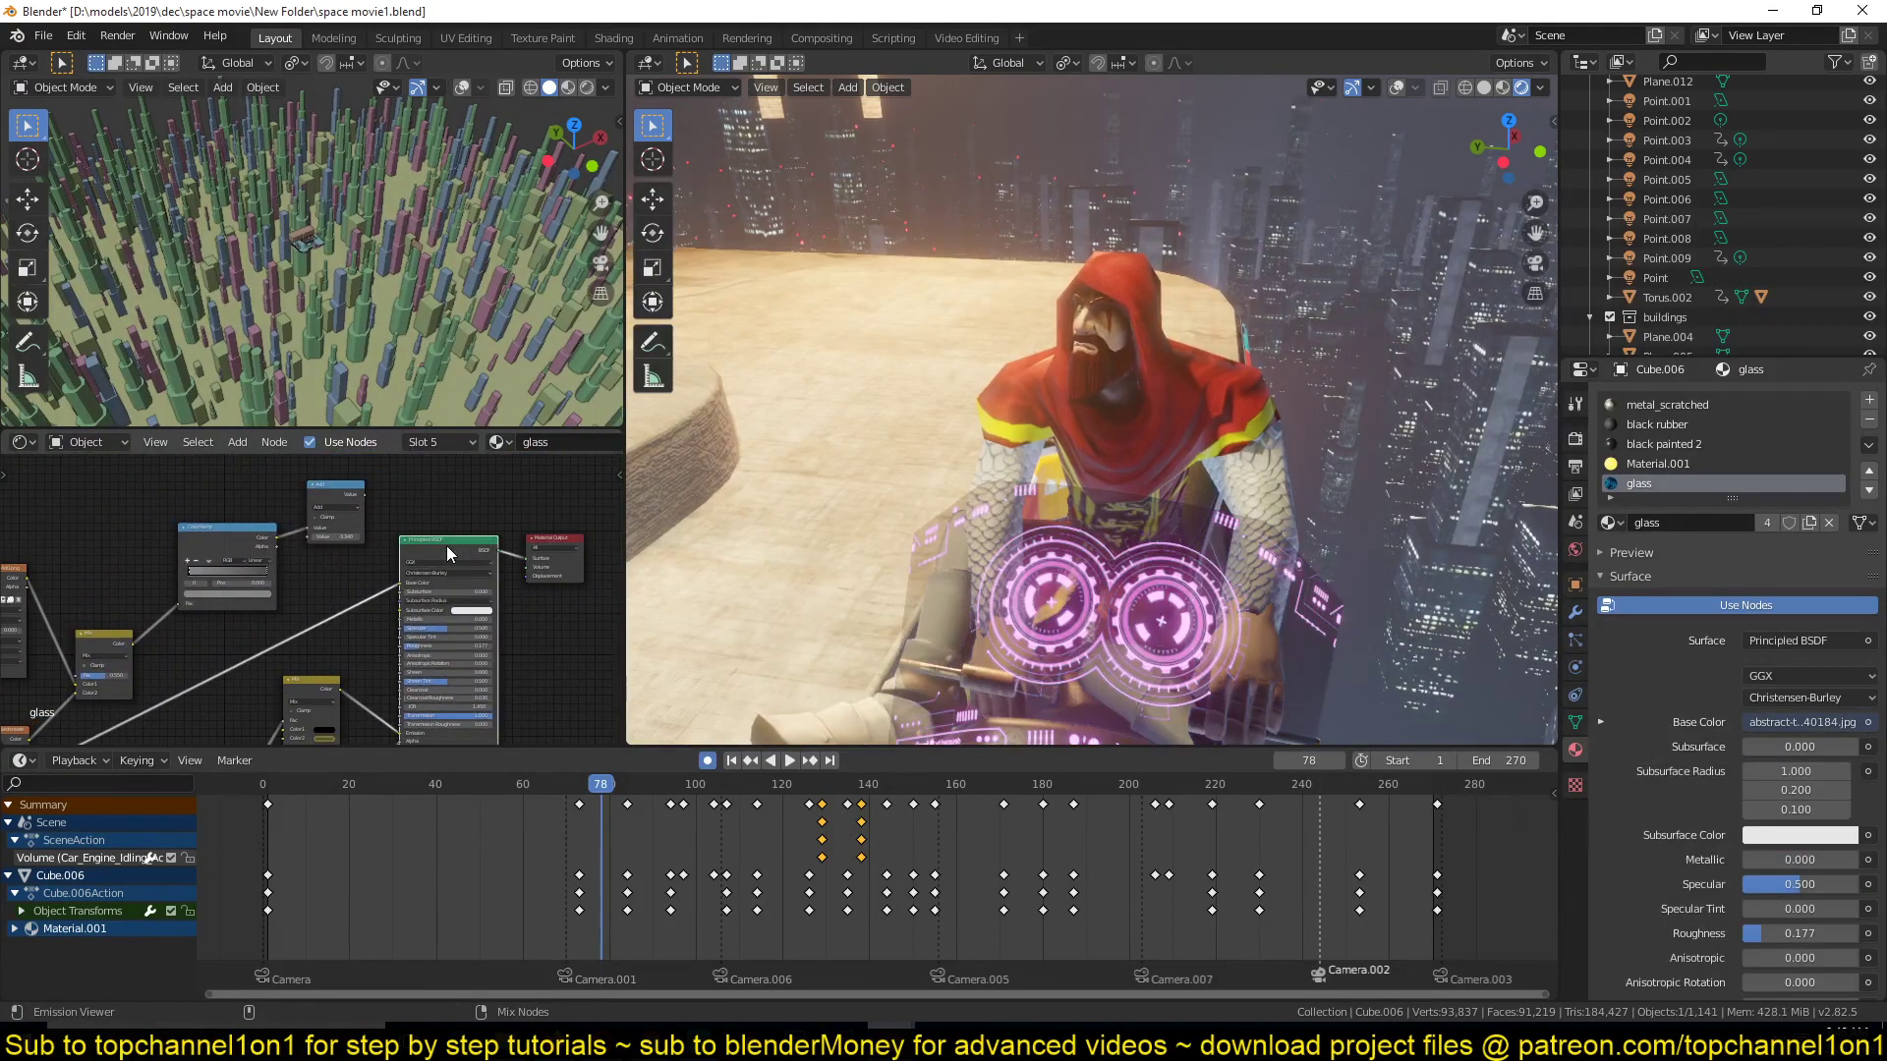
{"action": "middle_click_drag", "start_coordinate": [329, 641], "coordinate": [520, 475]}
{"action": "left_click", "coordinate": [34, 660], "text": "ctrl+shift"}
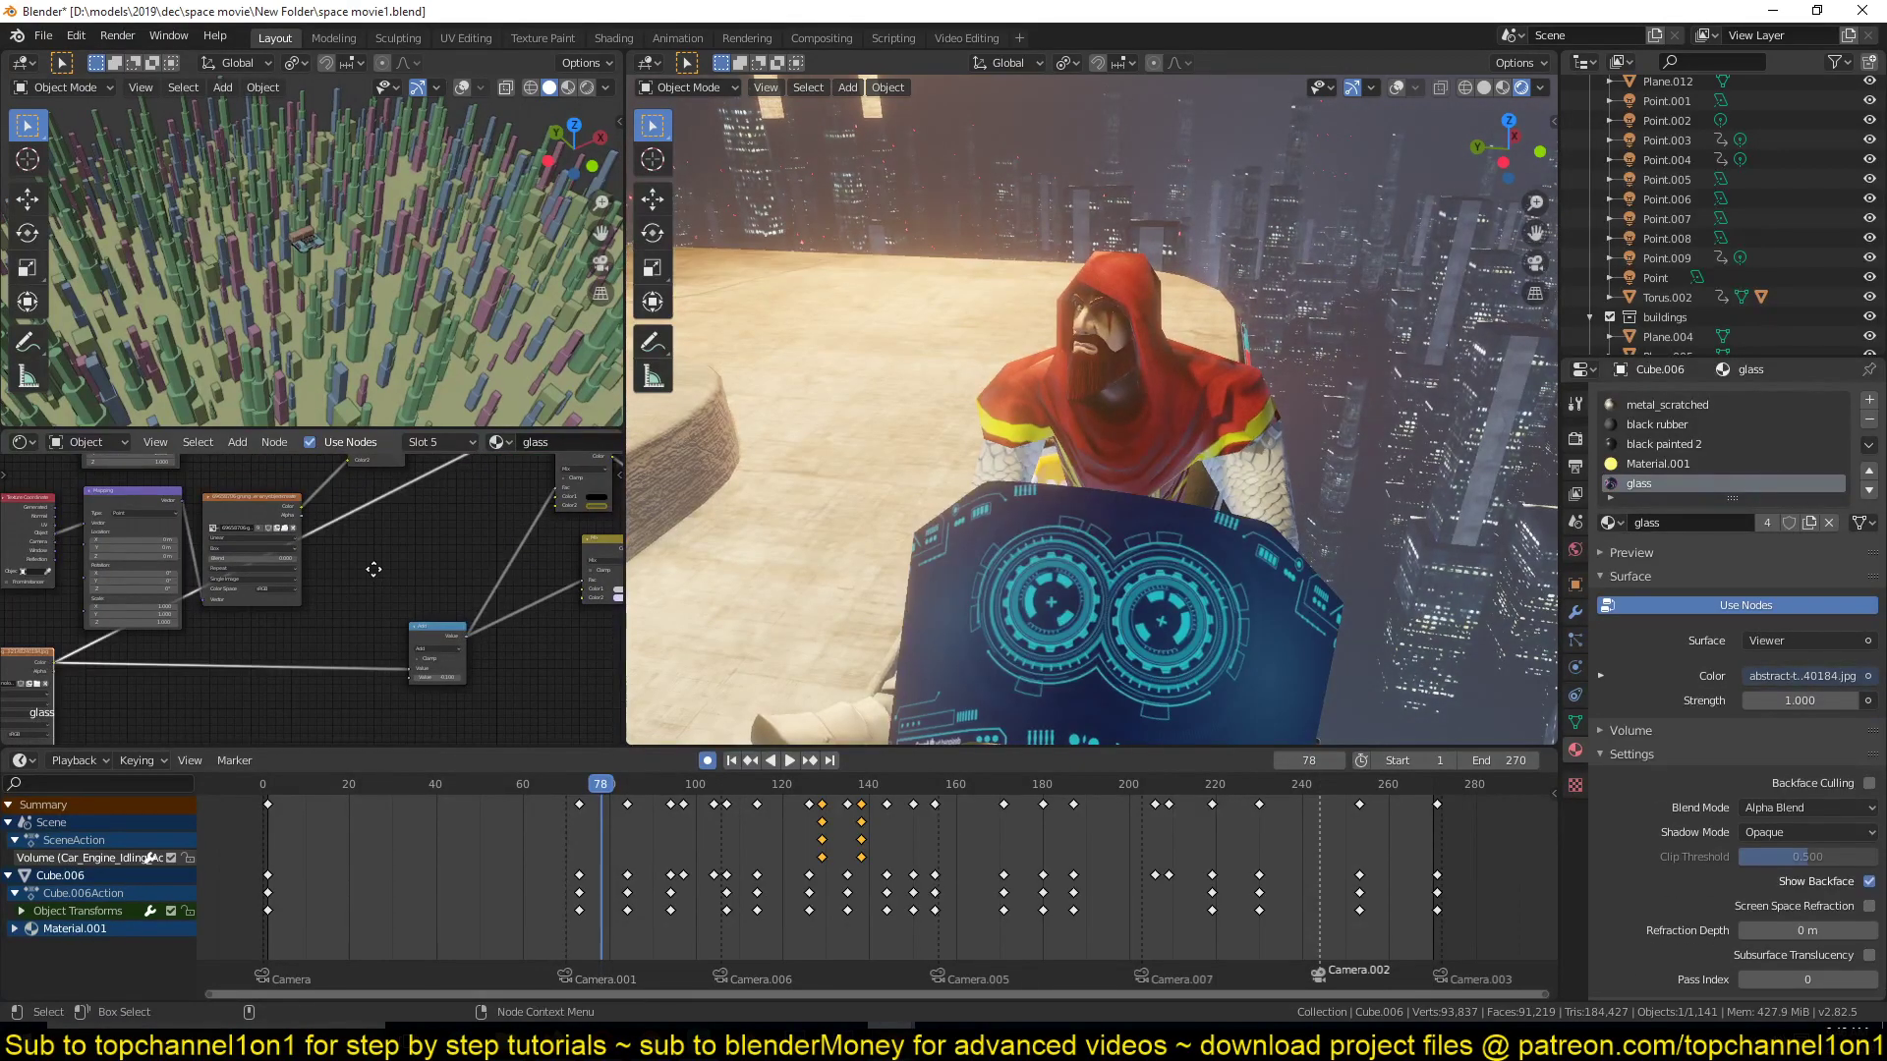
{"action": "middle_click_drag", "start_coordinate": [413, 545], "coordinate": [324, 603]}
{"action": "left_click", "coordinate": [544, 466], "text": "ctrl+shift"}
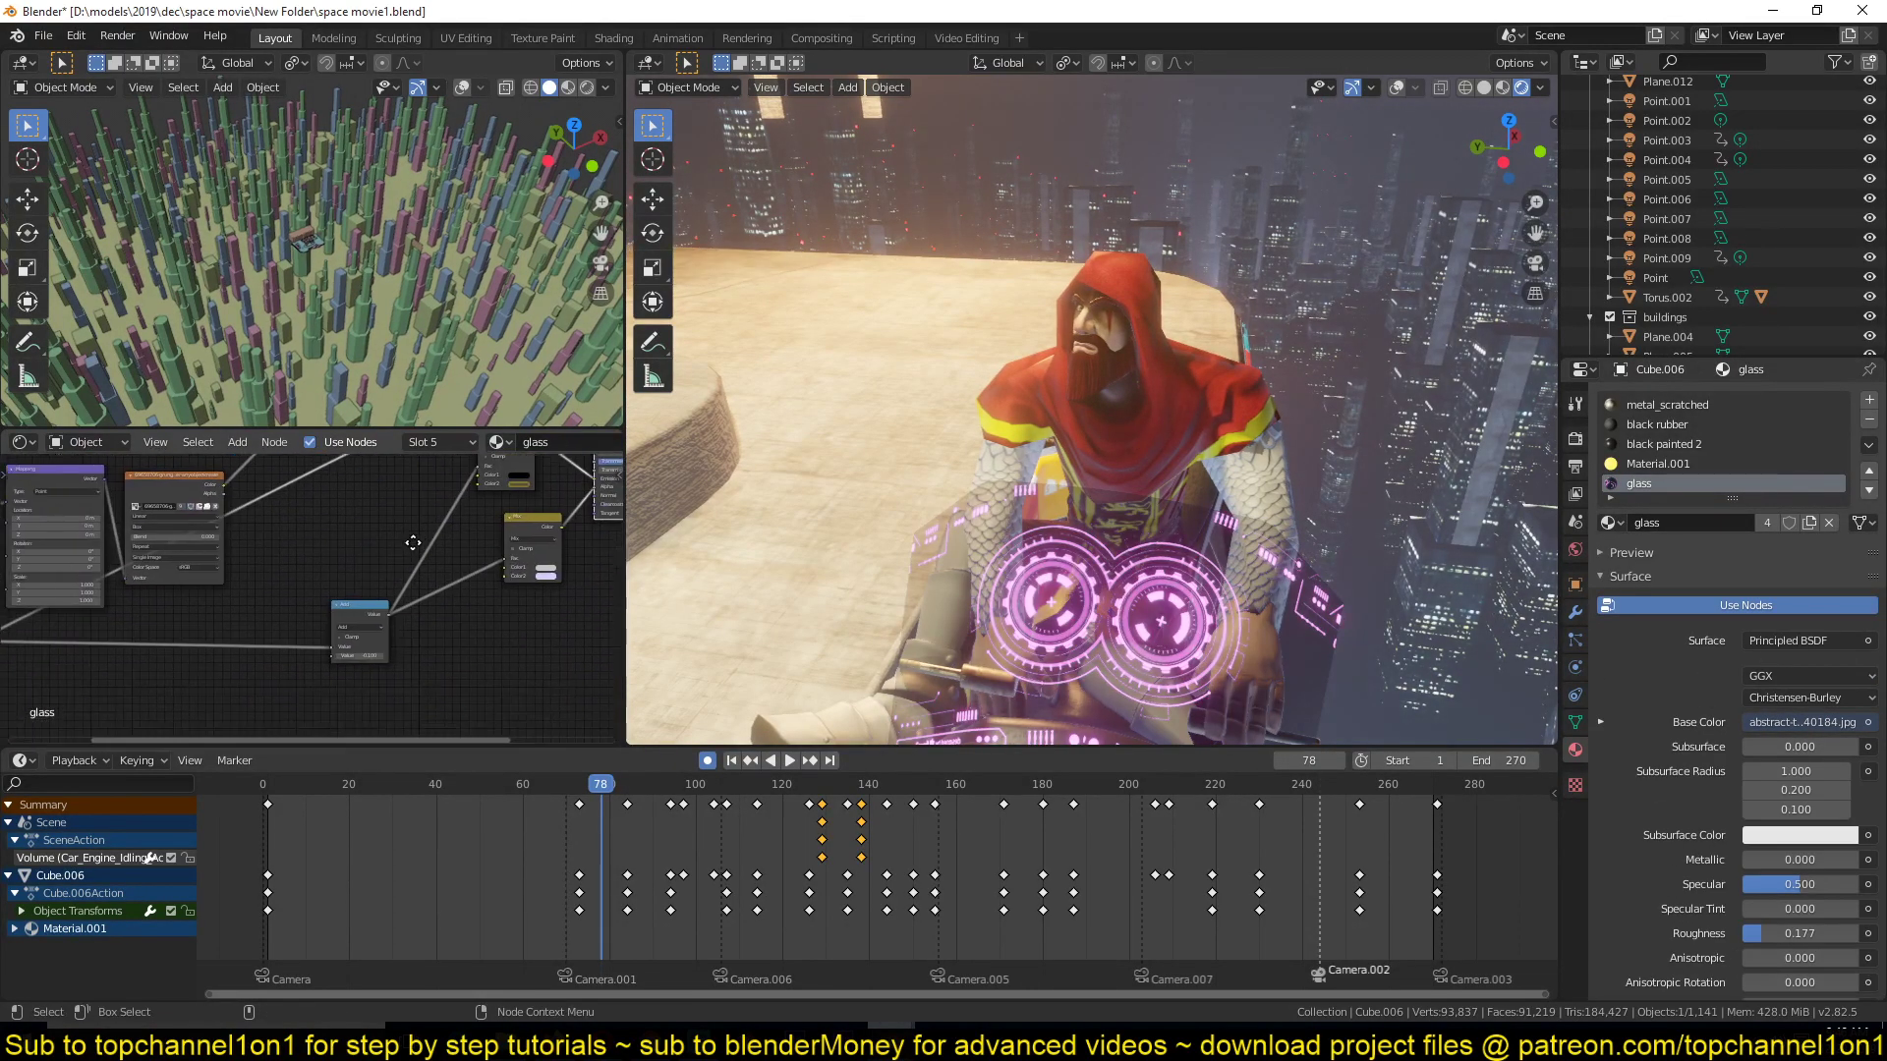
Preview the Mix node combining the scratch and grunge textures on its own on the windshield.
{"action": "middle_click_drag", "start_coordinate": [228, 739], "coordinate": [170, 743]}
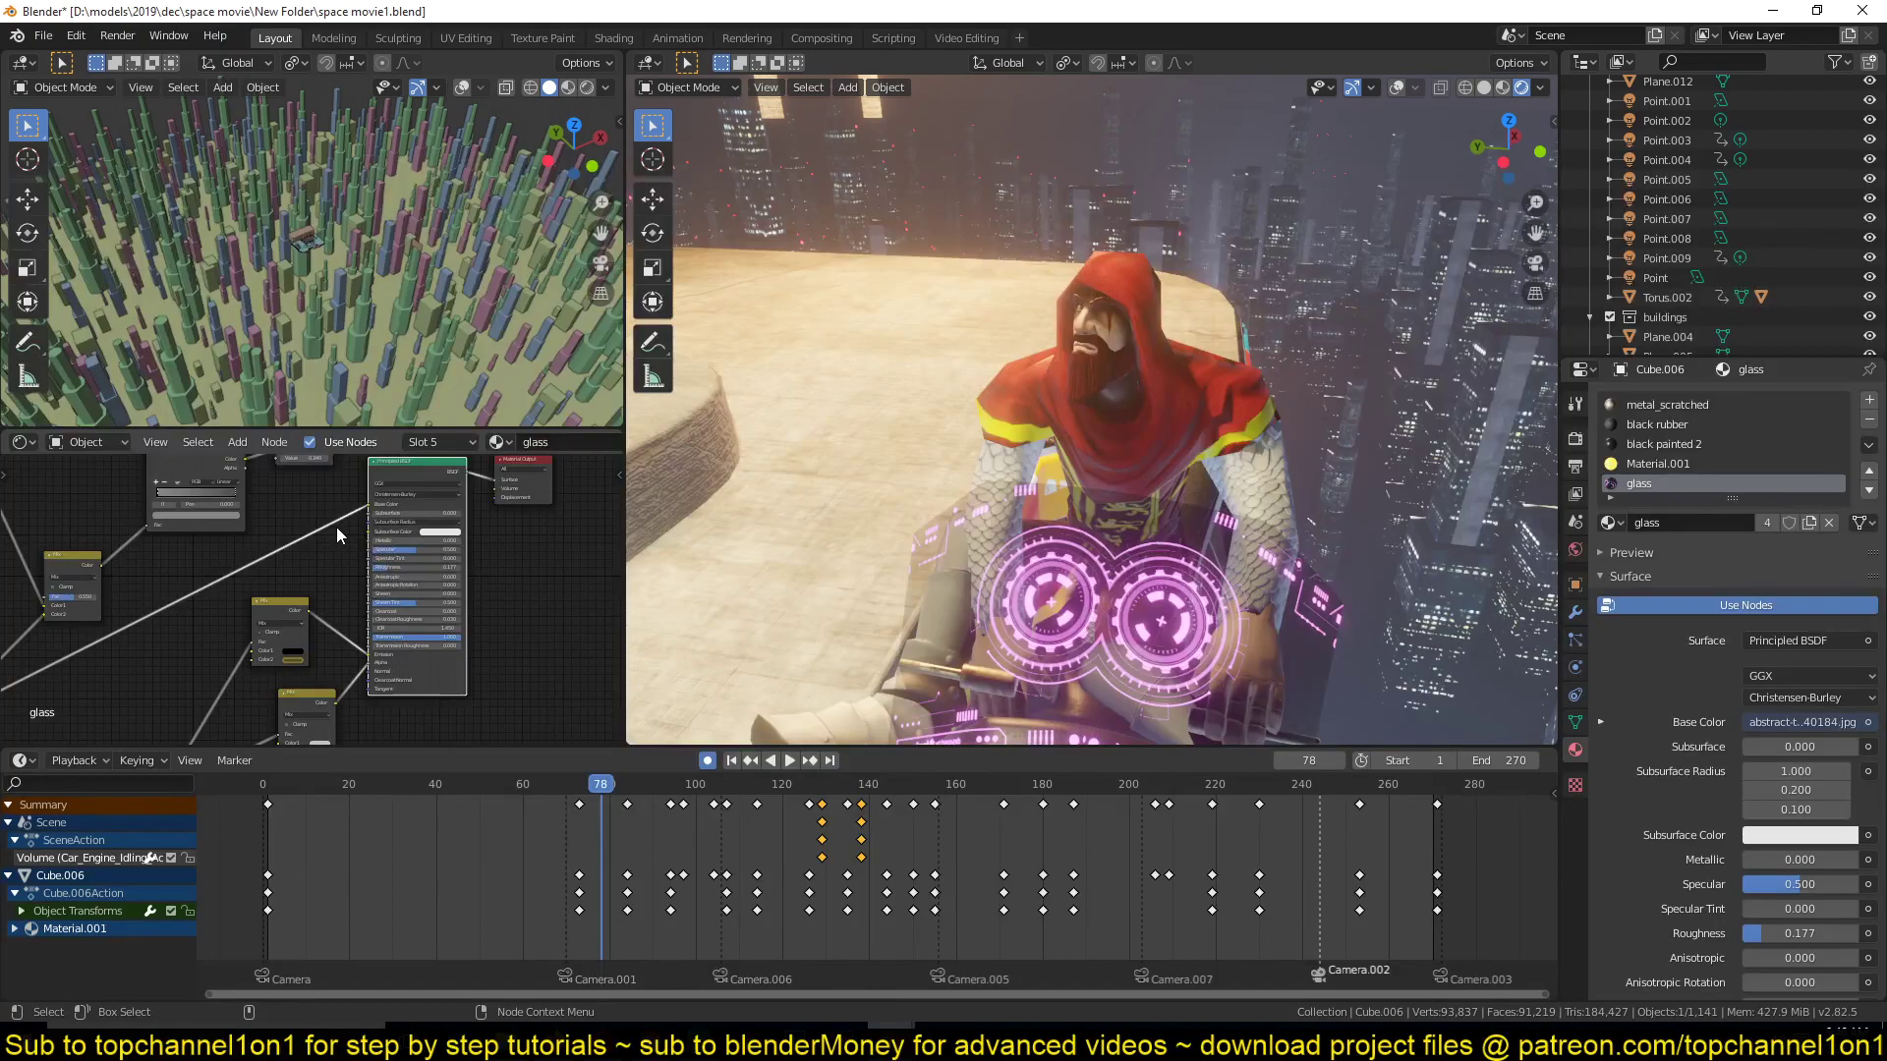
{"action": "middle_click_drag", "start_coordinate": [336, 527], "coordinate": [300, 669]}
{"action": "scroll", "coordinate": [363, 568], "scroll_direction": "down", "scroll_amount": 4}
{"action": "scroll", "coordinate": [301, 669], "scroll_direction": "down", "scroll_amount": 2}
{"action": "left_click_drag", "start_coordinate": [77, 505], "coordinate": [350, 584]}
{"action": "scroll", "coordinate": [368, 580], "scroll_direction": "up", "scroll_amount": 2}
{"action": "scroll", "coordinate": [383, 585], "scroll_direction": "up", "scroll_amount": 1}
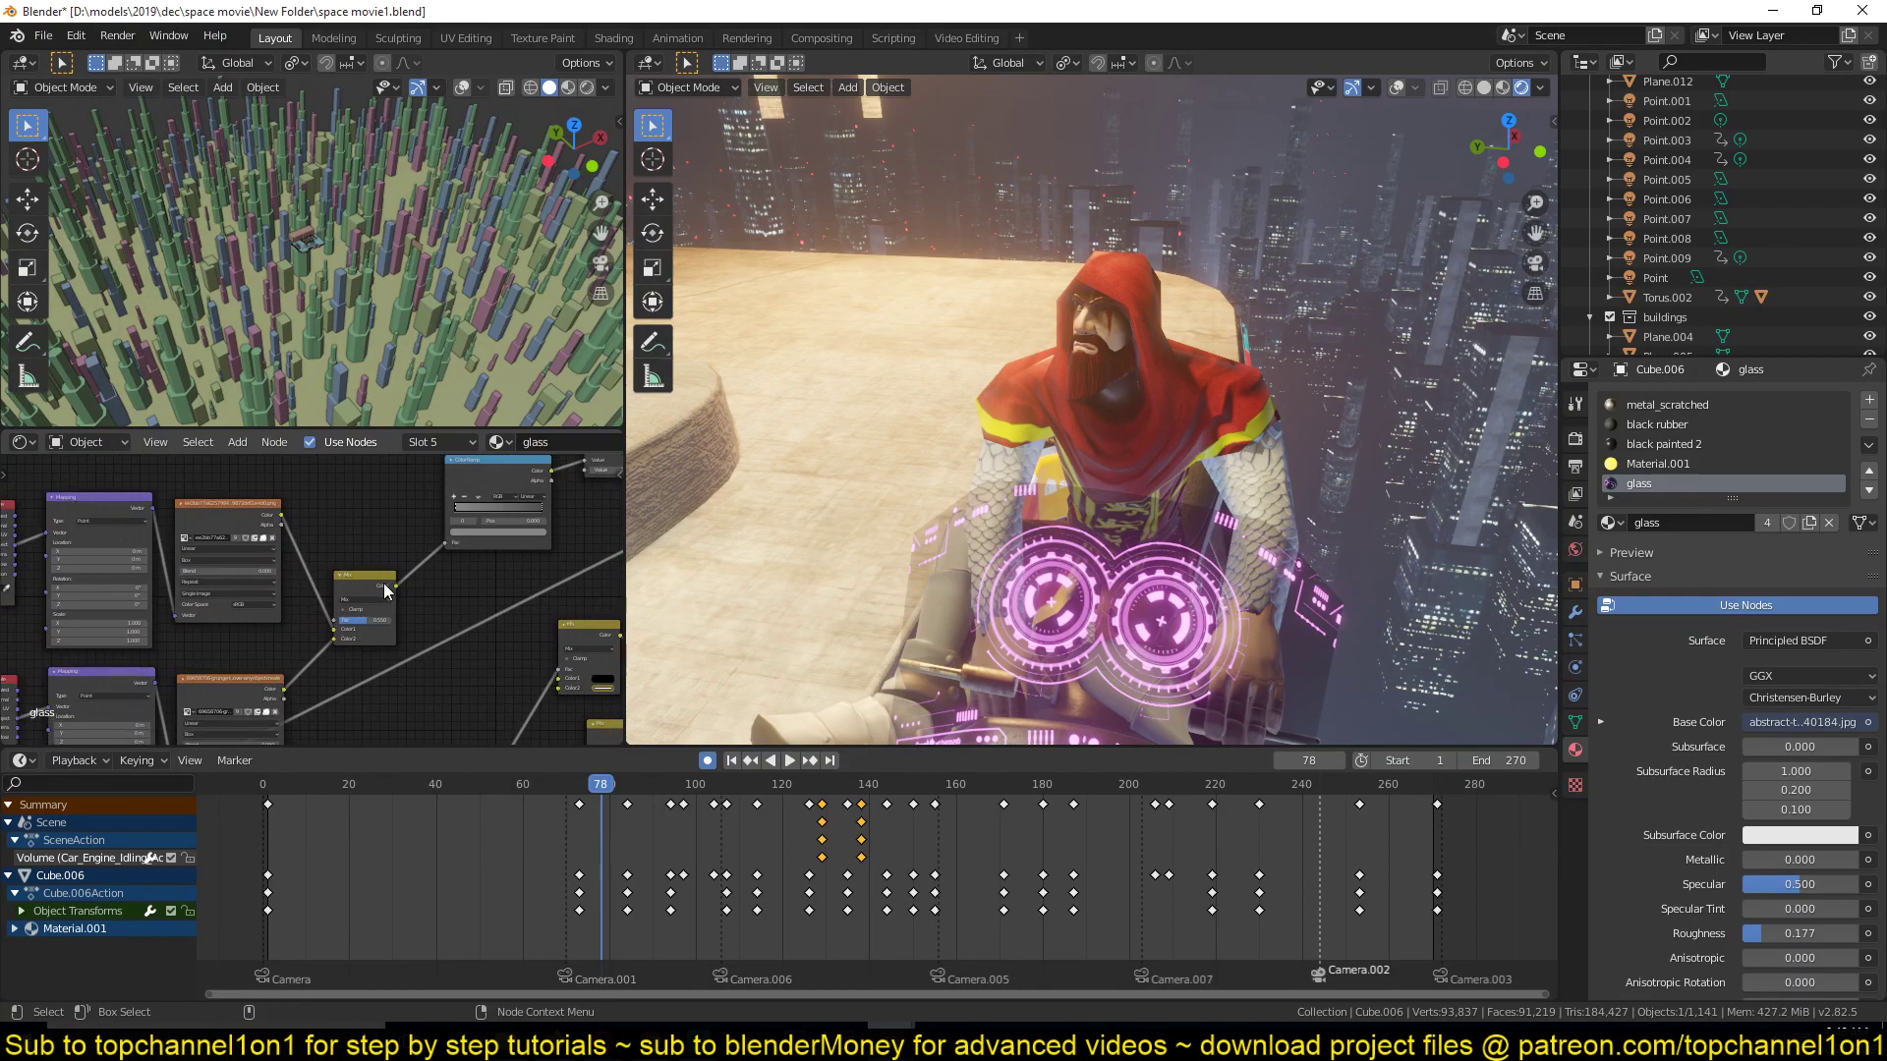
{"action": "left_click", "coordinate": [386, 590], "text": "ctrl+shift"}
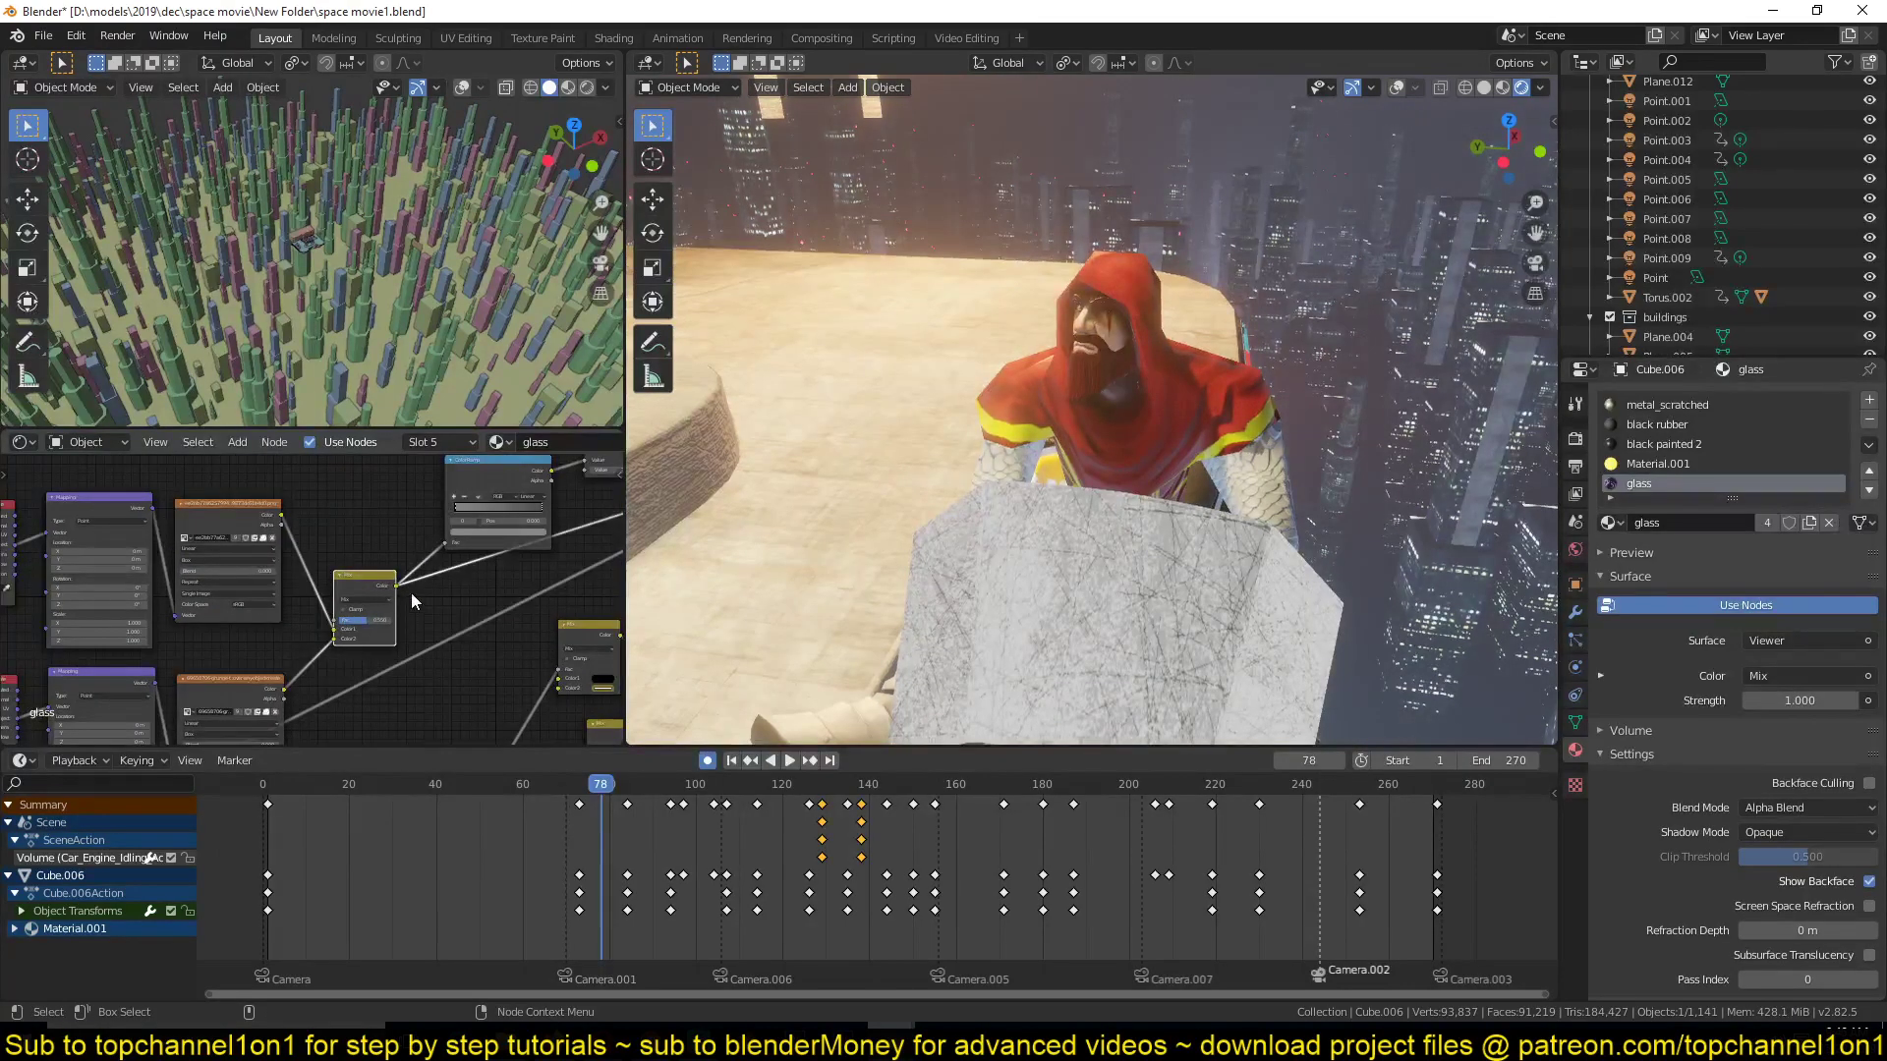
{"action": "middle_click_drag", "start_coordinate": [411, 593], "coordinate": [299, 602]}
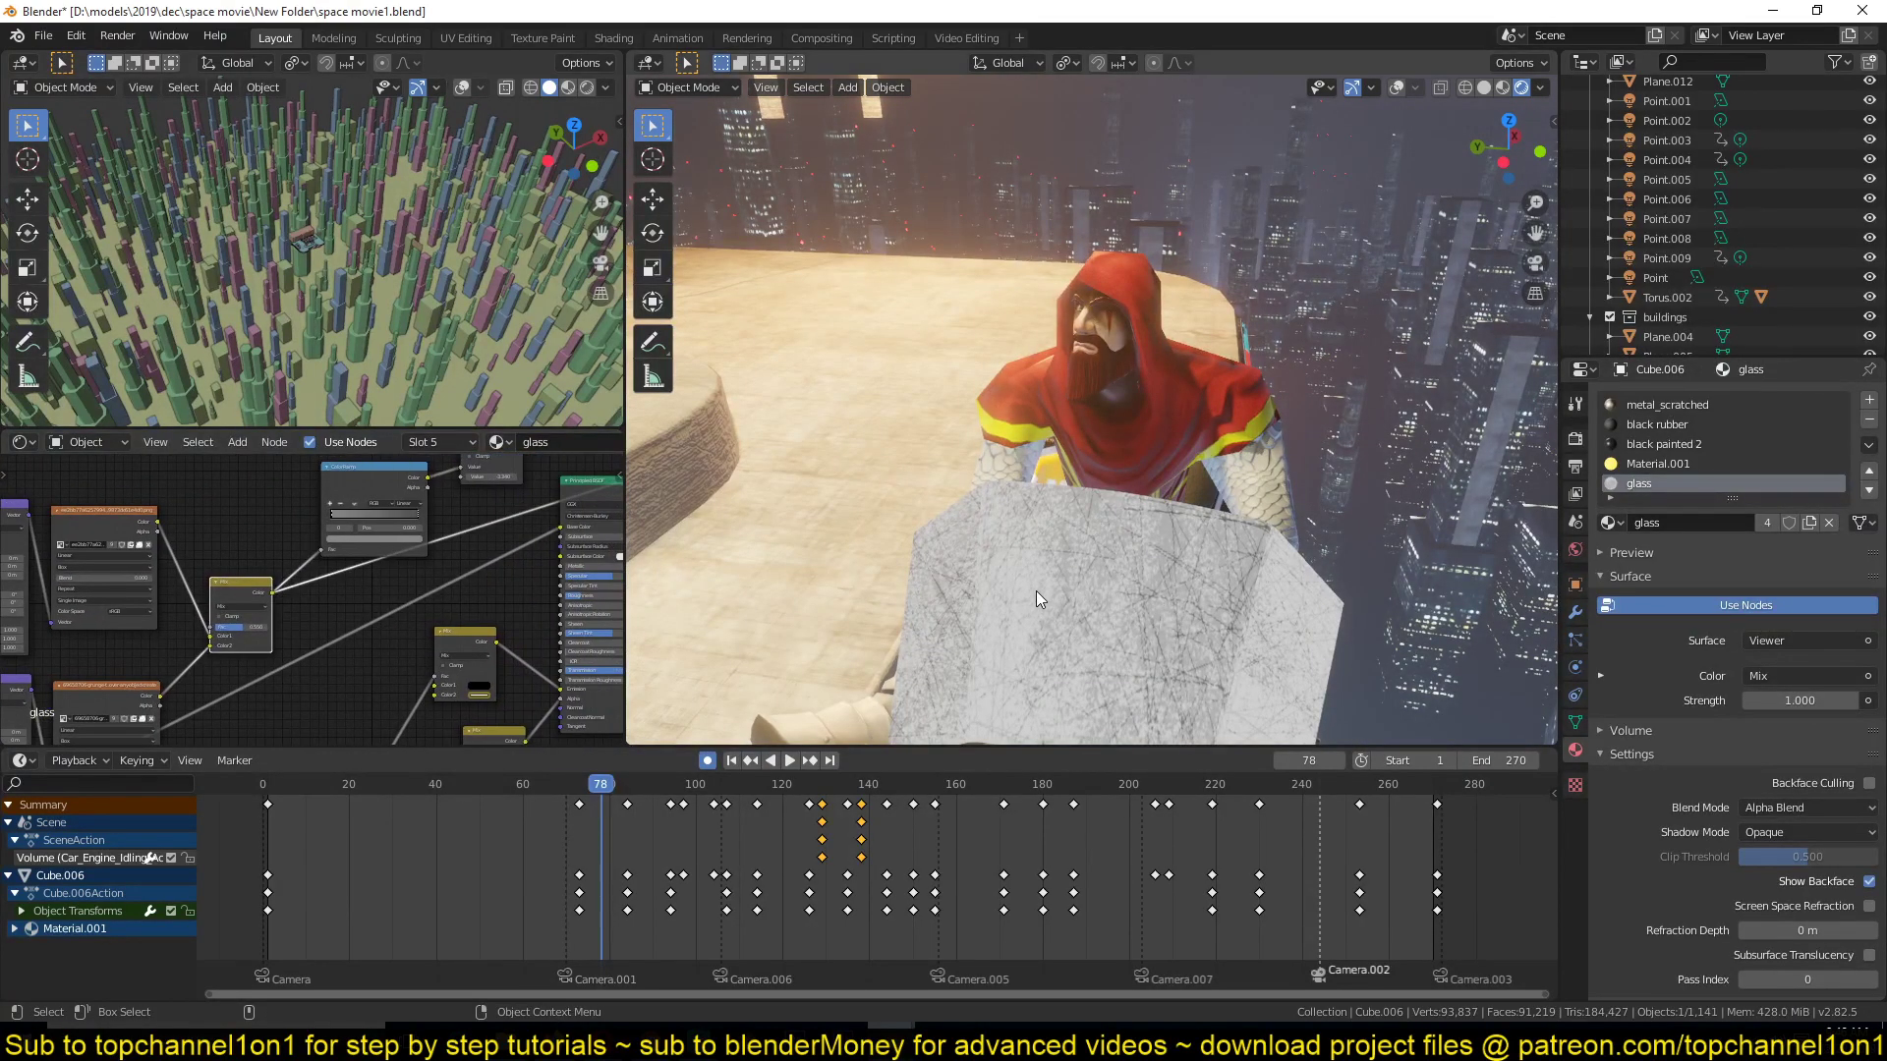
Preview the unused Add node that follows the ColorRamp on the windshield.
{"action": "middle_click_drag", "start_coordinate": [439, 604], "coordinate": [348, 603]}
{"action": "middle_click_drag", "start_coordinate": [304, 517], "coordinate": [268, 594]}
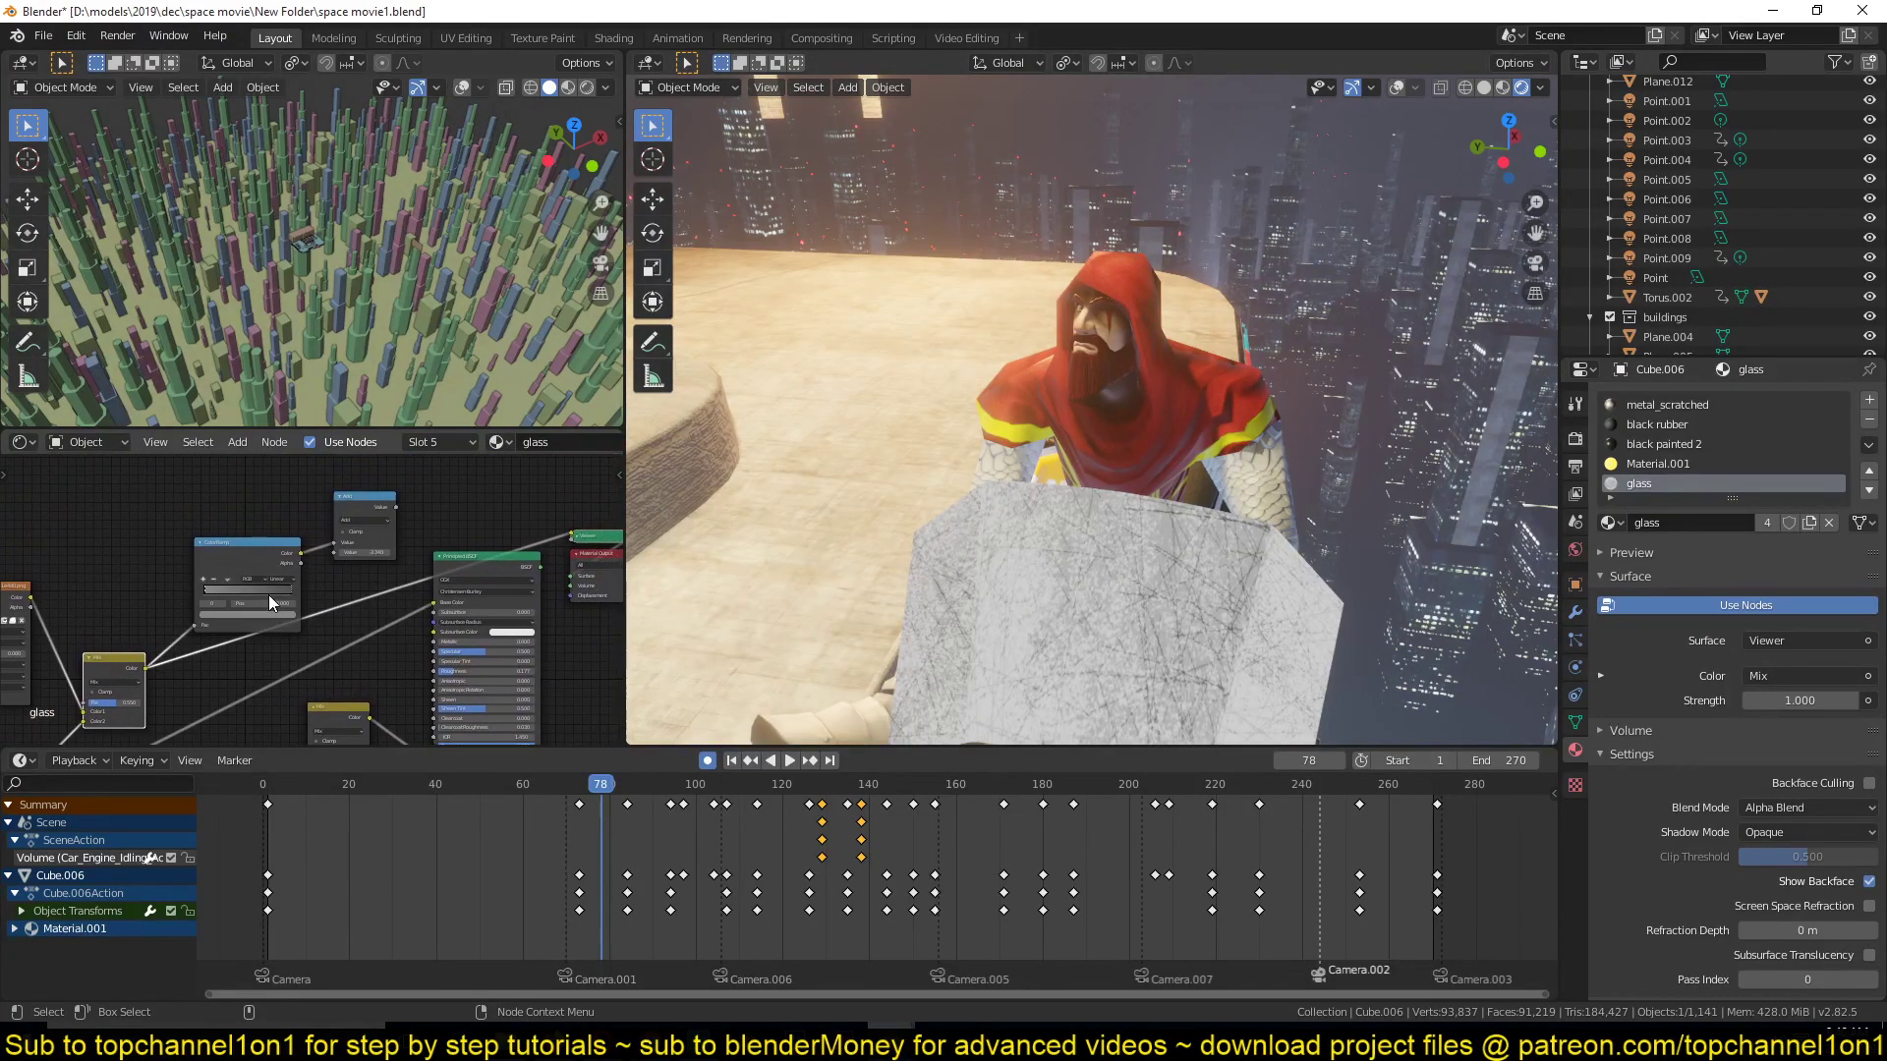
{"action": "left_click", "coordinate": [364, 501], "text": "ctrl+shift"}
{"action": "middle_click_drag", "start_coordinate": [317, 608], "coordinate": [317, 505]}
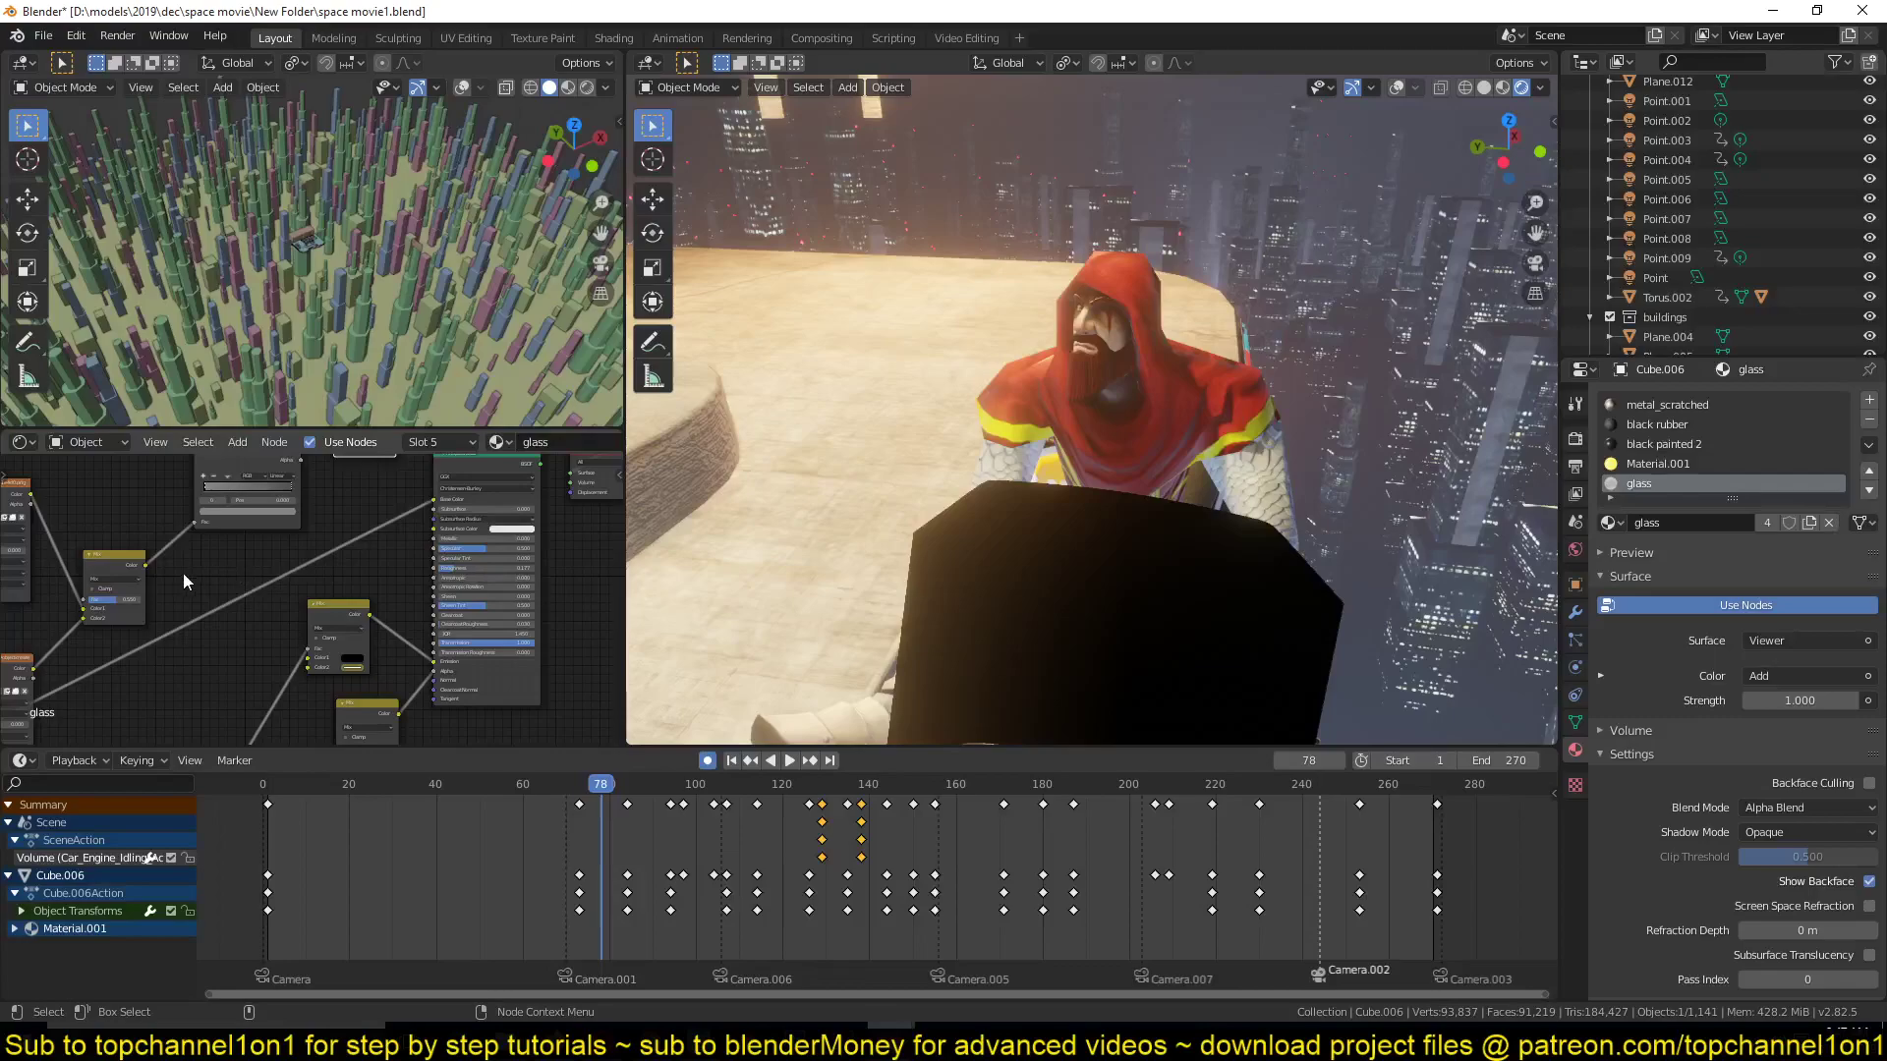
Try driving the Principled BSDF's Roughness with the scratch and grunge Mix, adjust the Mix factor slightly, and inspect the full material.
{"action": "left_click_drag", "start_coordinate": [146, 562], "coordinate": [436, 568]}
{"action": "left_click", "coordinate": [493, 469], "text": "ctrl+shift"}
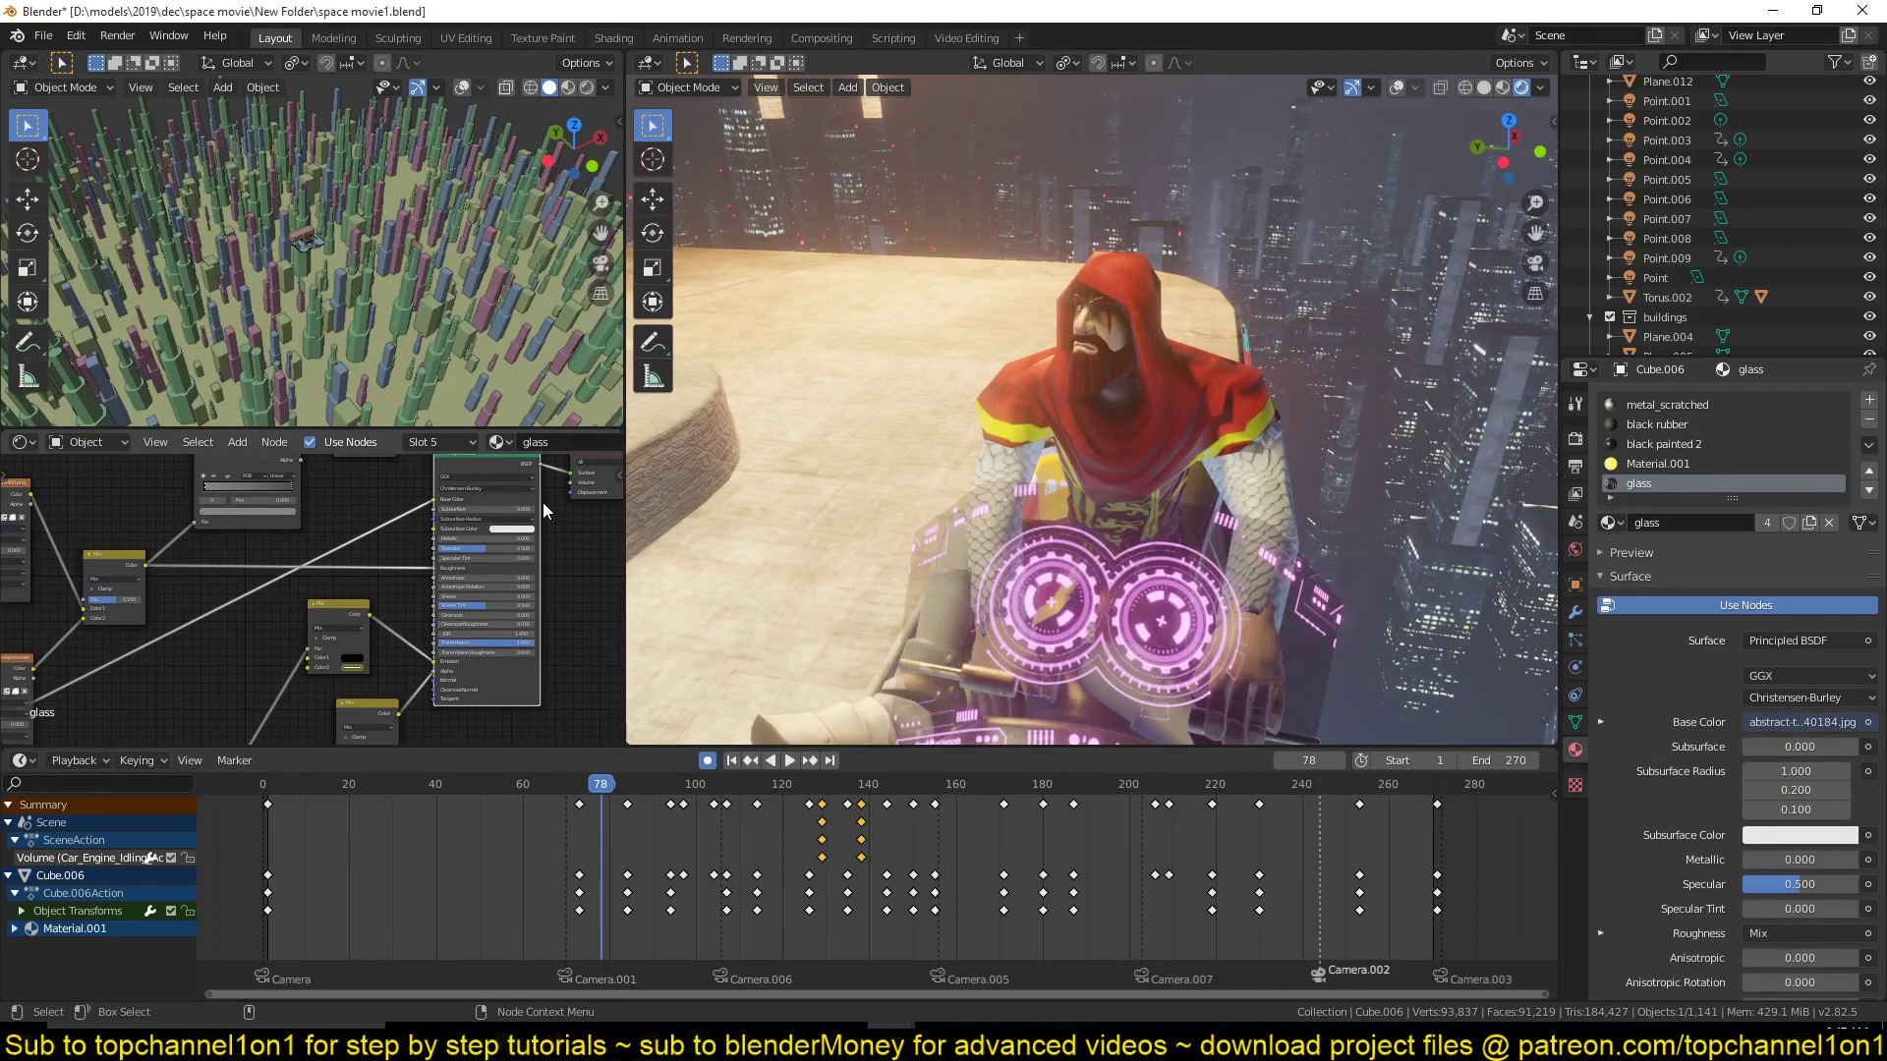
{"action": "middle_click_drag", "start_coordinate": [934, 528], "coordinate": [917, 451]}
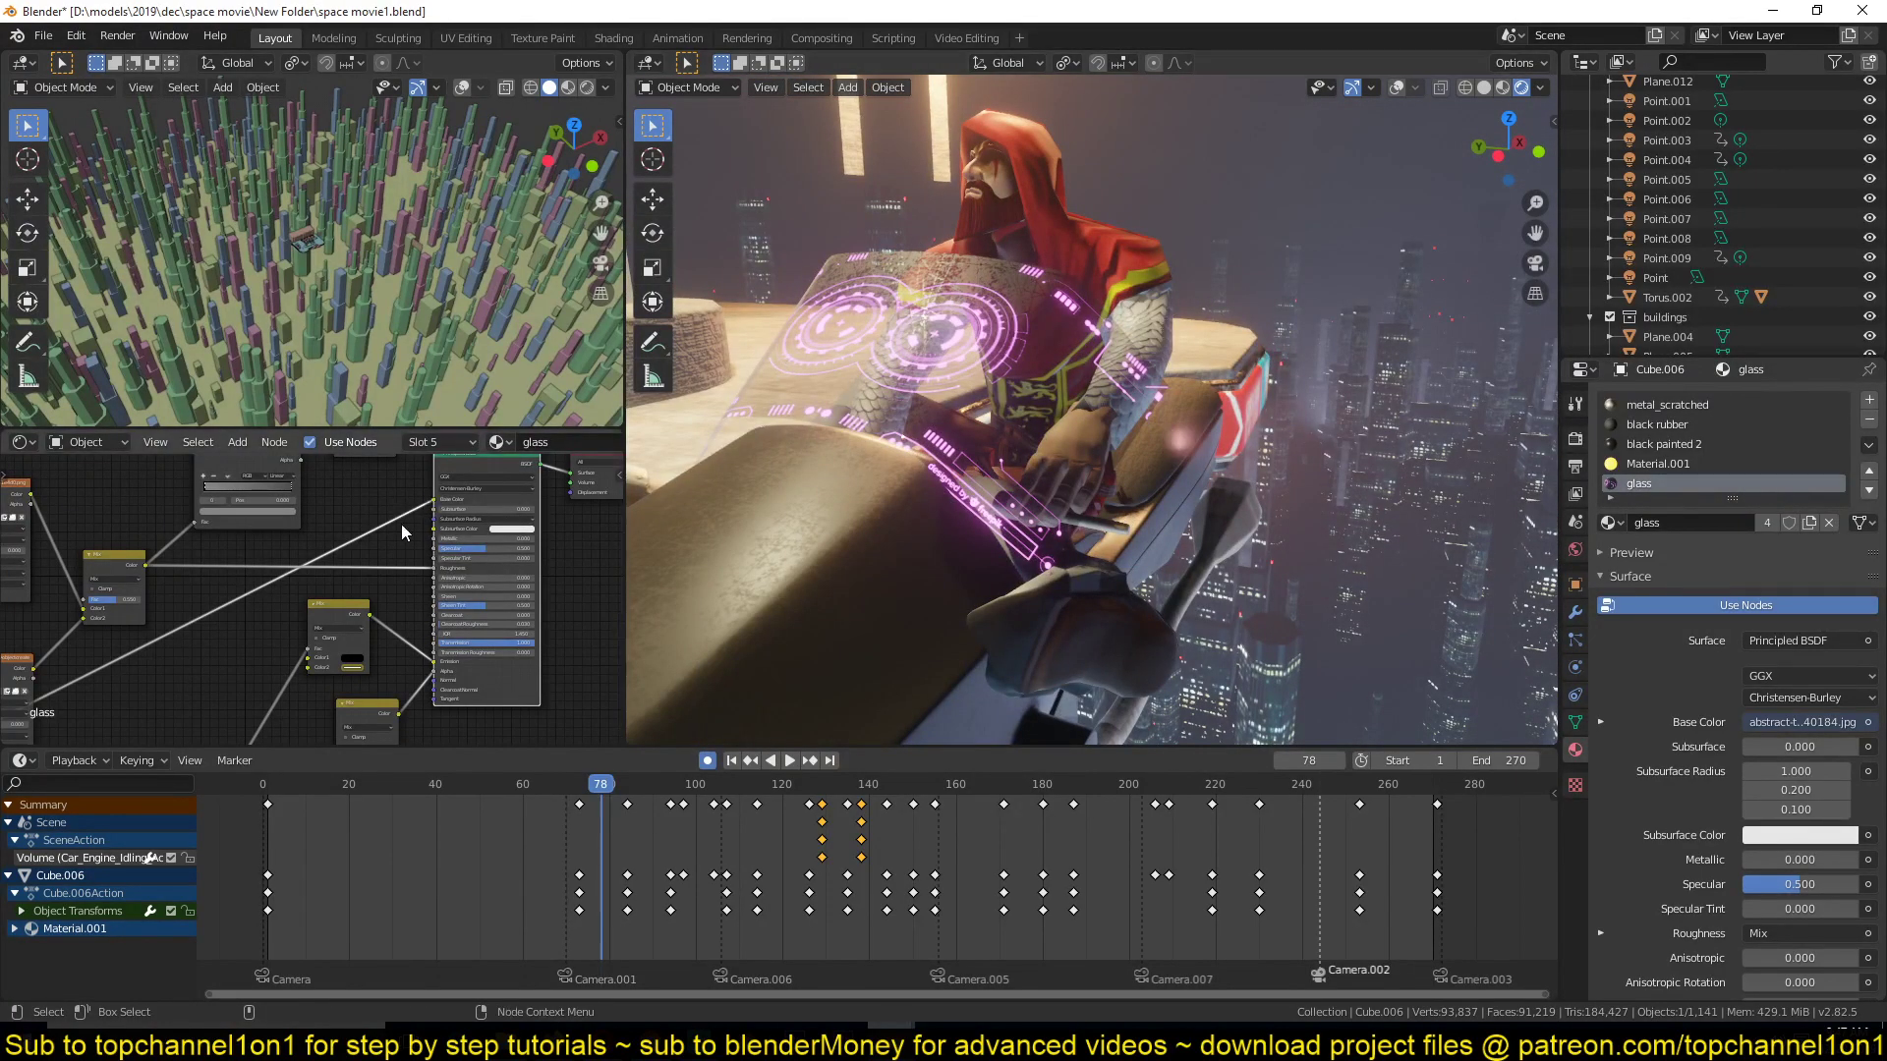
{"action": "scroll", "coordinate": [418, 605], "scroll_direction": "up", "scroll_amount": 2}
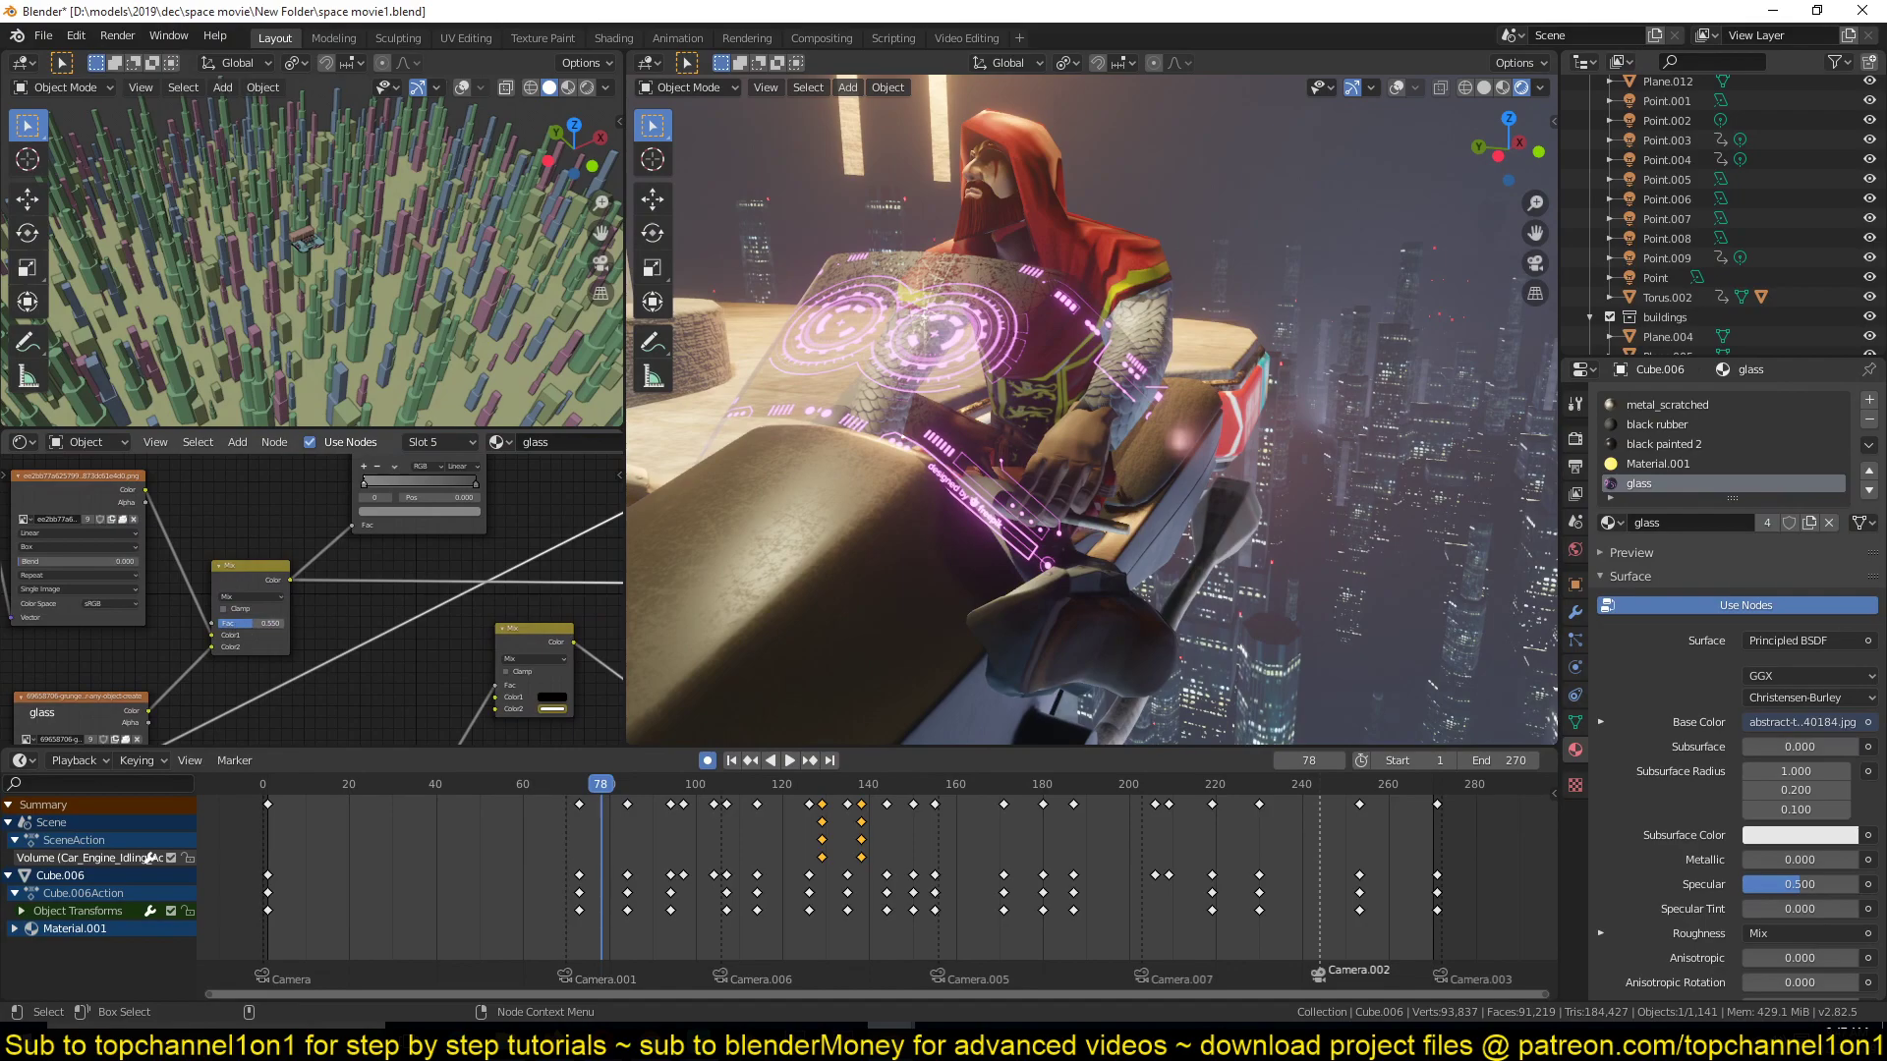
{"action": "mouse_move", "coordinate": [254, 624]}
{"action": "left_mouse_down"}
{"action": "mouse_move", "coordinate": [232, 623]}
{"action": "mouse_move", "coordinate": [283, 623]}
{"action": "mouse_move", "coordinate": [251, 623]}
{"action": "left_mouse_up"}
{"action": "middle_click_drag", "start_coordinate": [1067, 448], "coordinate": [918, 457]}
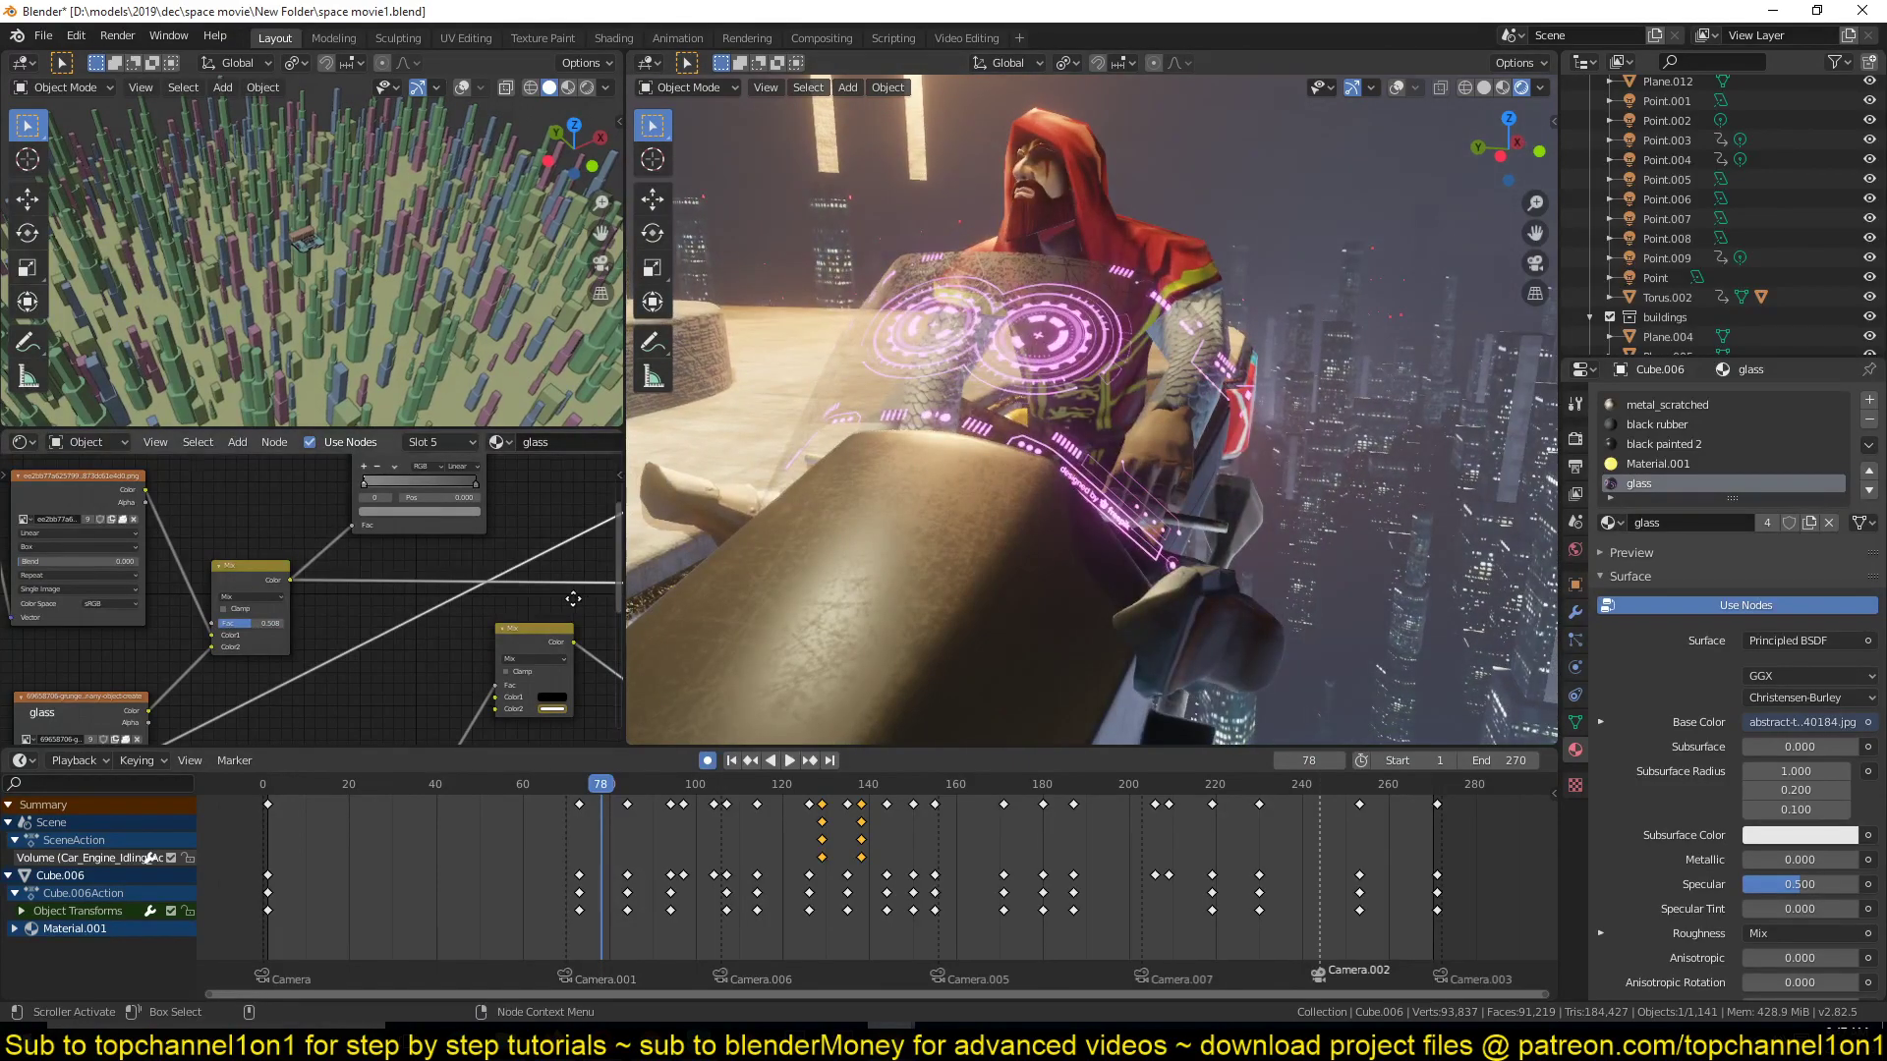
Disconnect the texture Mix from the Principled BSDF's Roughness and inspect the windshield from the front.
{"action": "middle_click_drag", "start_coordinate": [621, 590], "coordinate": [469, 598]}
{"action": "left_click_drag", "start_coordinate": [500, 591], "coordinate": [415, 592]}
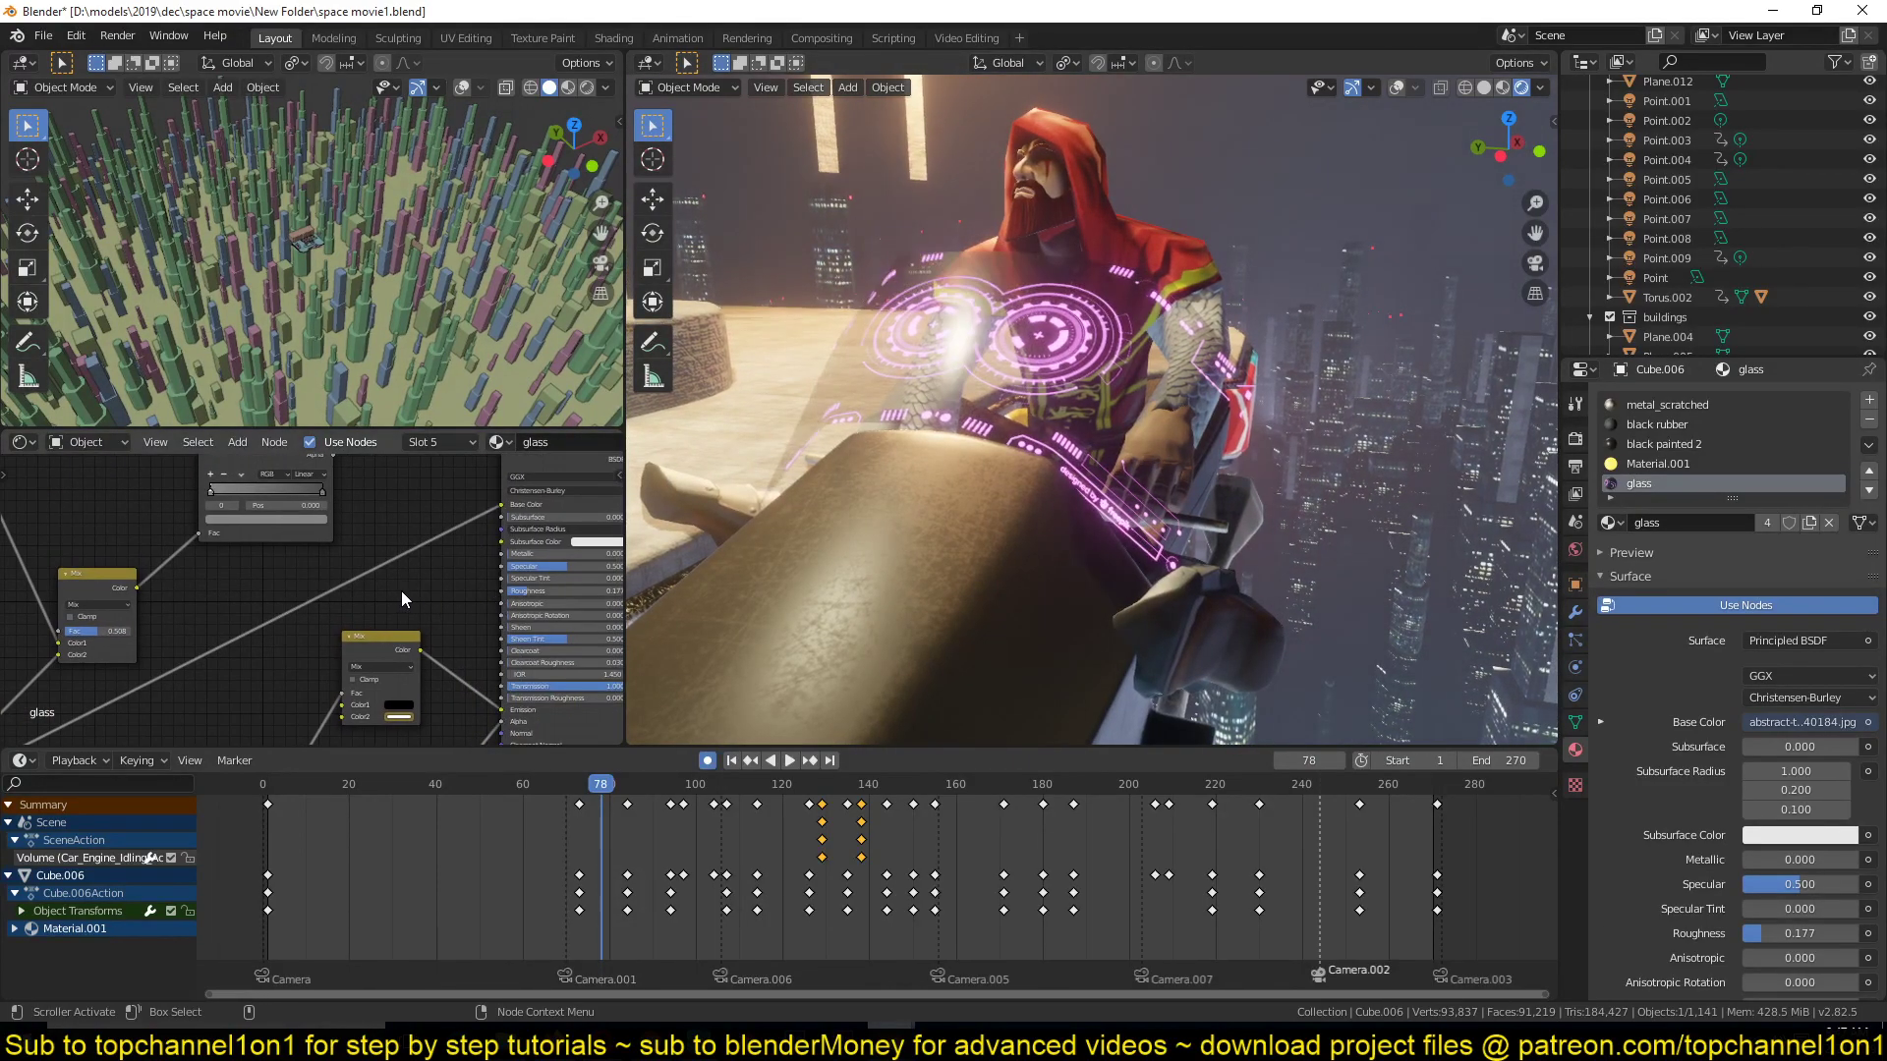
{"action": "middle_click_drag", "start_coordinate": [896, 448], "coordinate": [935, 448]}
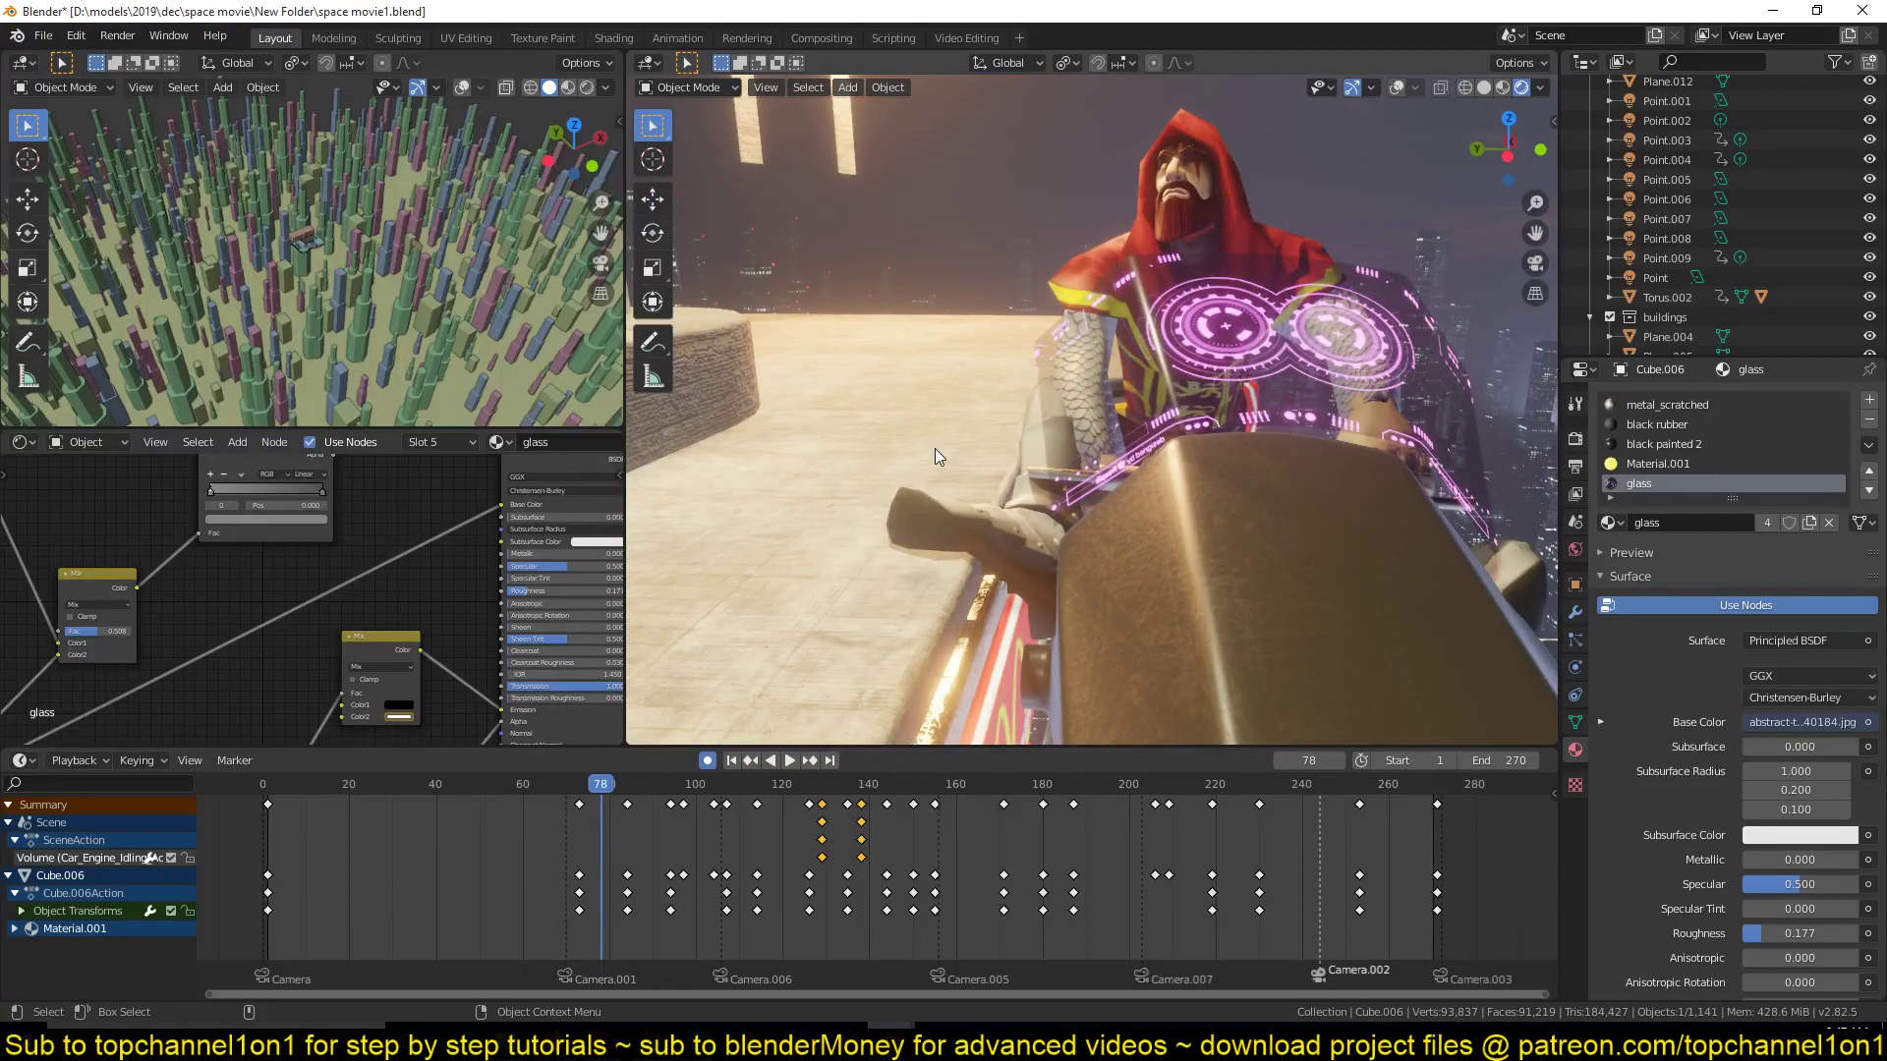
{"action": "scroll", "coordinate": [935, 449], "scroll_direction": "down", "scroll_amount": 3}
Preview the scratch texture, the grunge texture and their Mix one after another on the windshield.
{"action": "middle_click_drag", "start_coordinate": [204, 606], "coordinate": [466, 611]}
{"action": "middle_click_drag", "start_coordinate": [321, 596], "coordinate": [535, 584]}
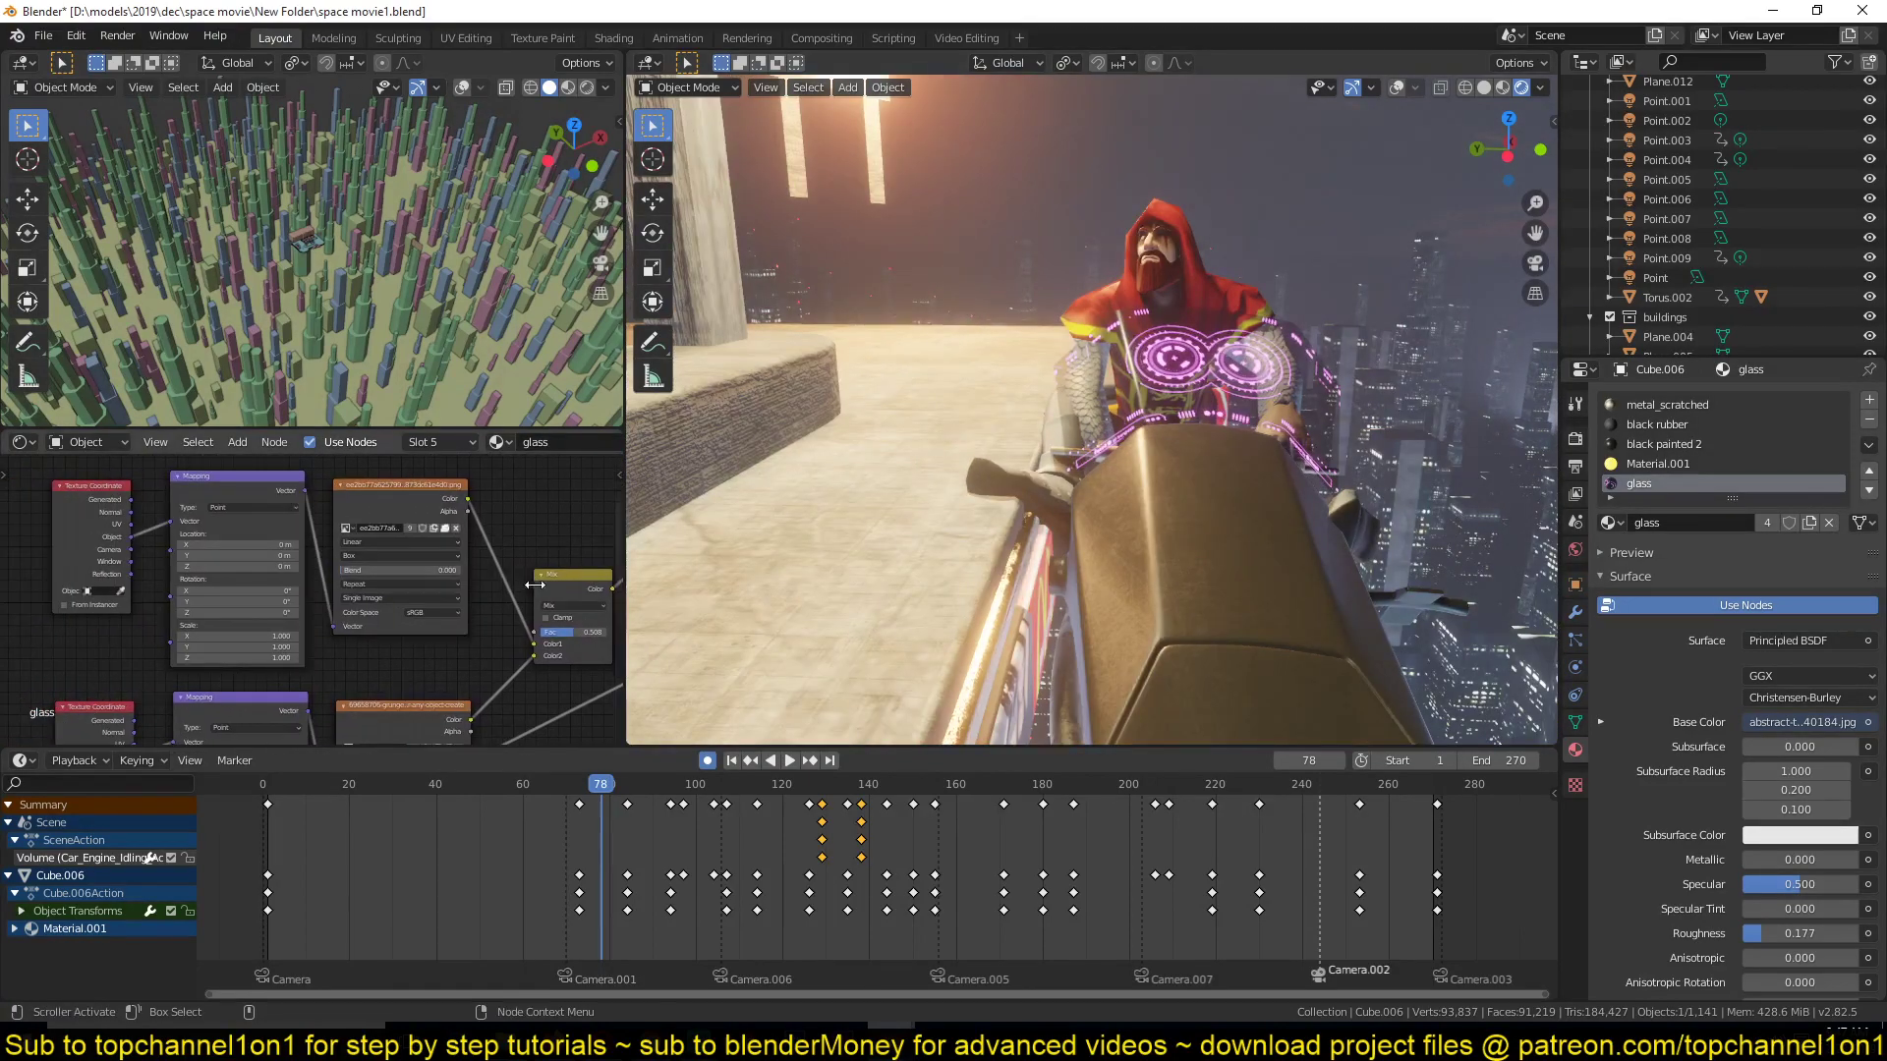
{"action": "left_click", "coordinate": [417, 497], "text": "ctrl+shift"}
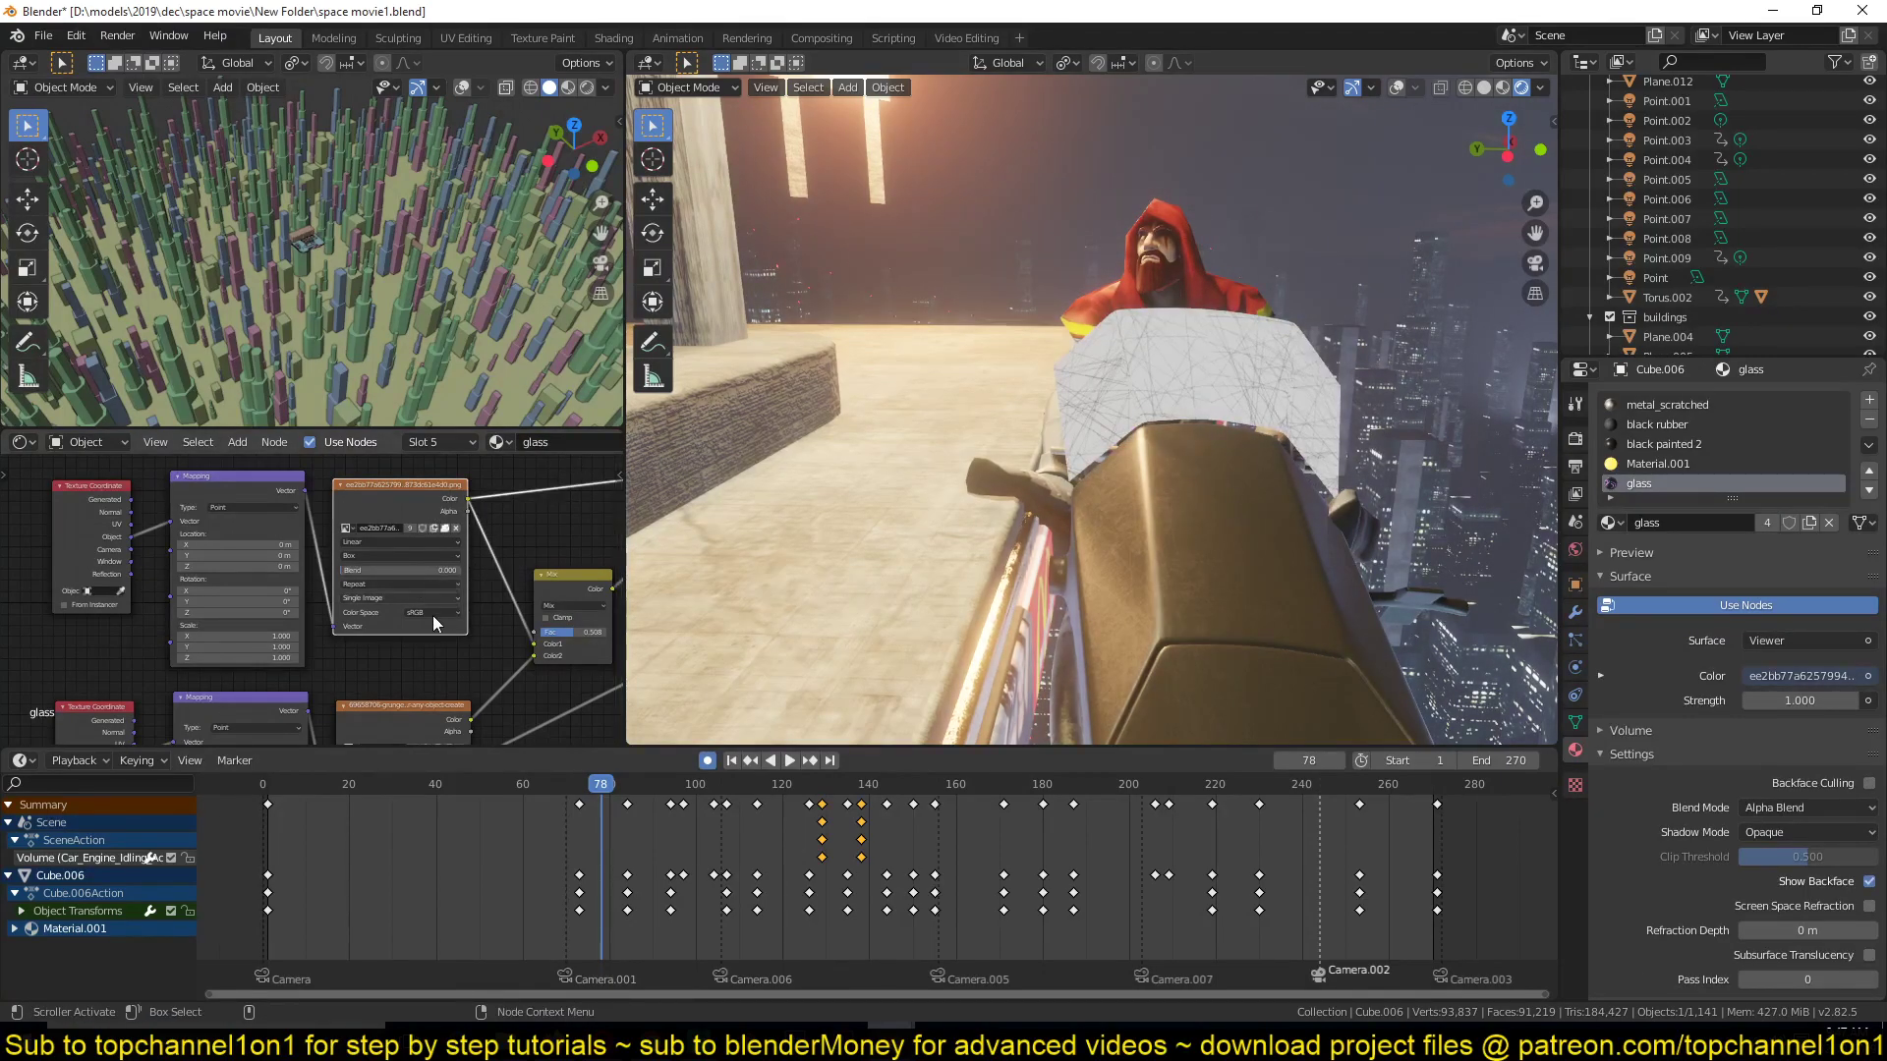
{"action": "middle_click_drag", "start_coordinate": [433, 615], "coordinate": [413, 543]}
{"action": "left_click", "coordinate": [394, 639], "text": "ctrl+shift"}
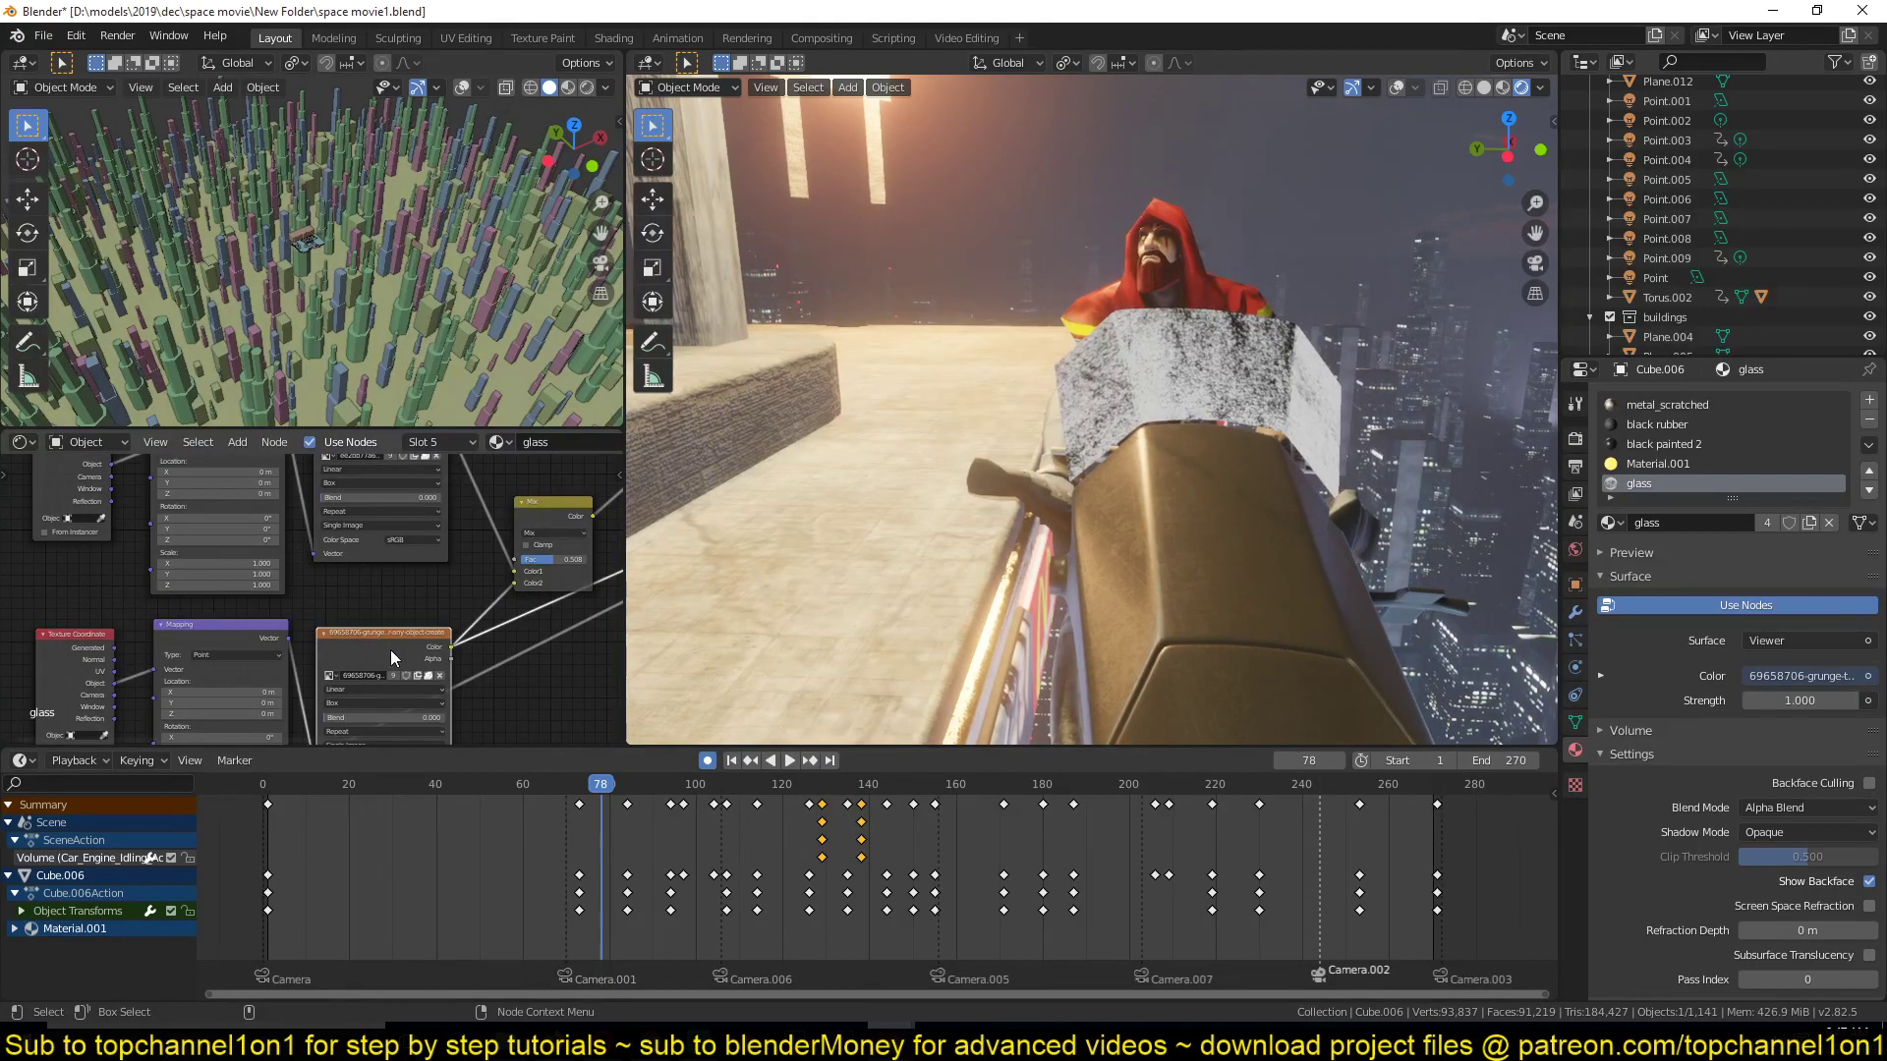
{"action": "middle_click_drag", "start_coordinate": [470, 609], "coordinate": [321, 598]}
{"action": "left_click", "coordinate": [422, 499], "text": "ctrl+shift"}
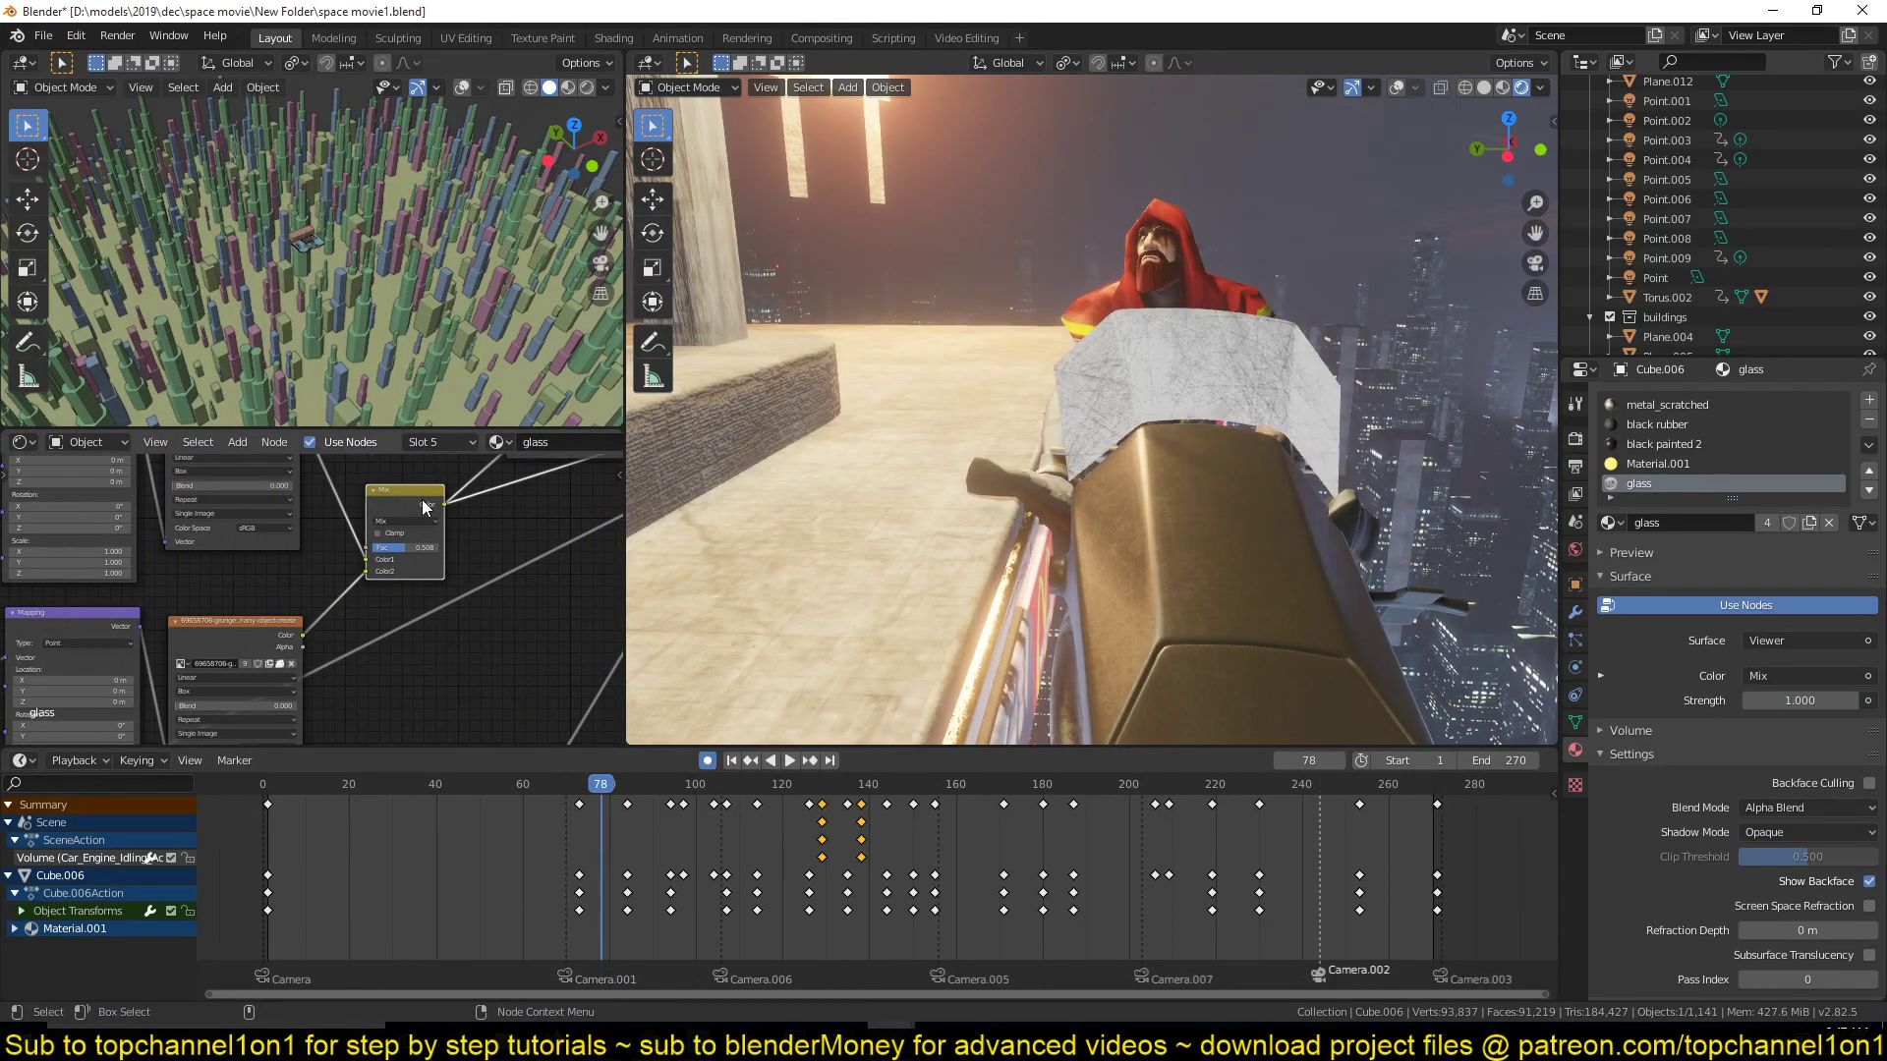
{"action": "middle_click_drag", "start_coordinate": [422, 499], "coordinate": [290, 629]}
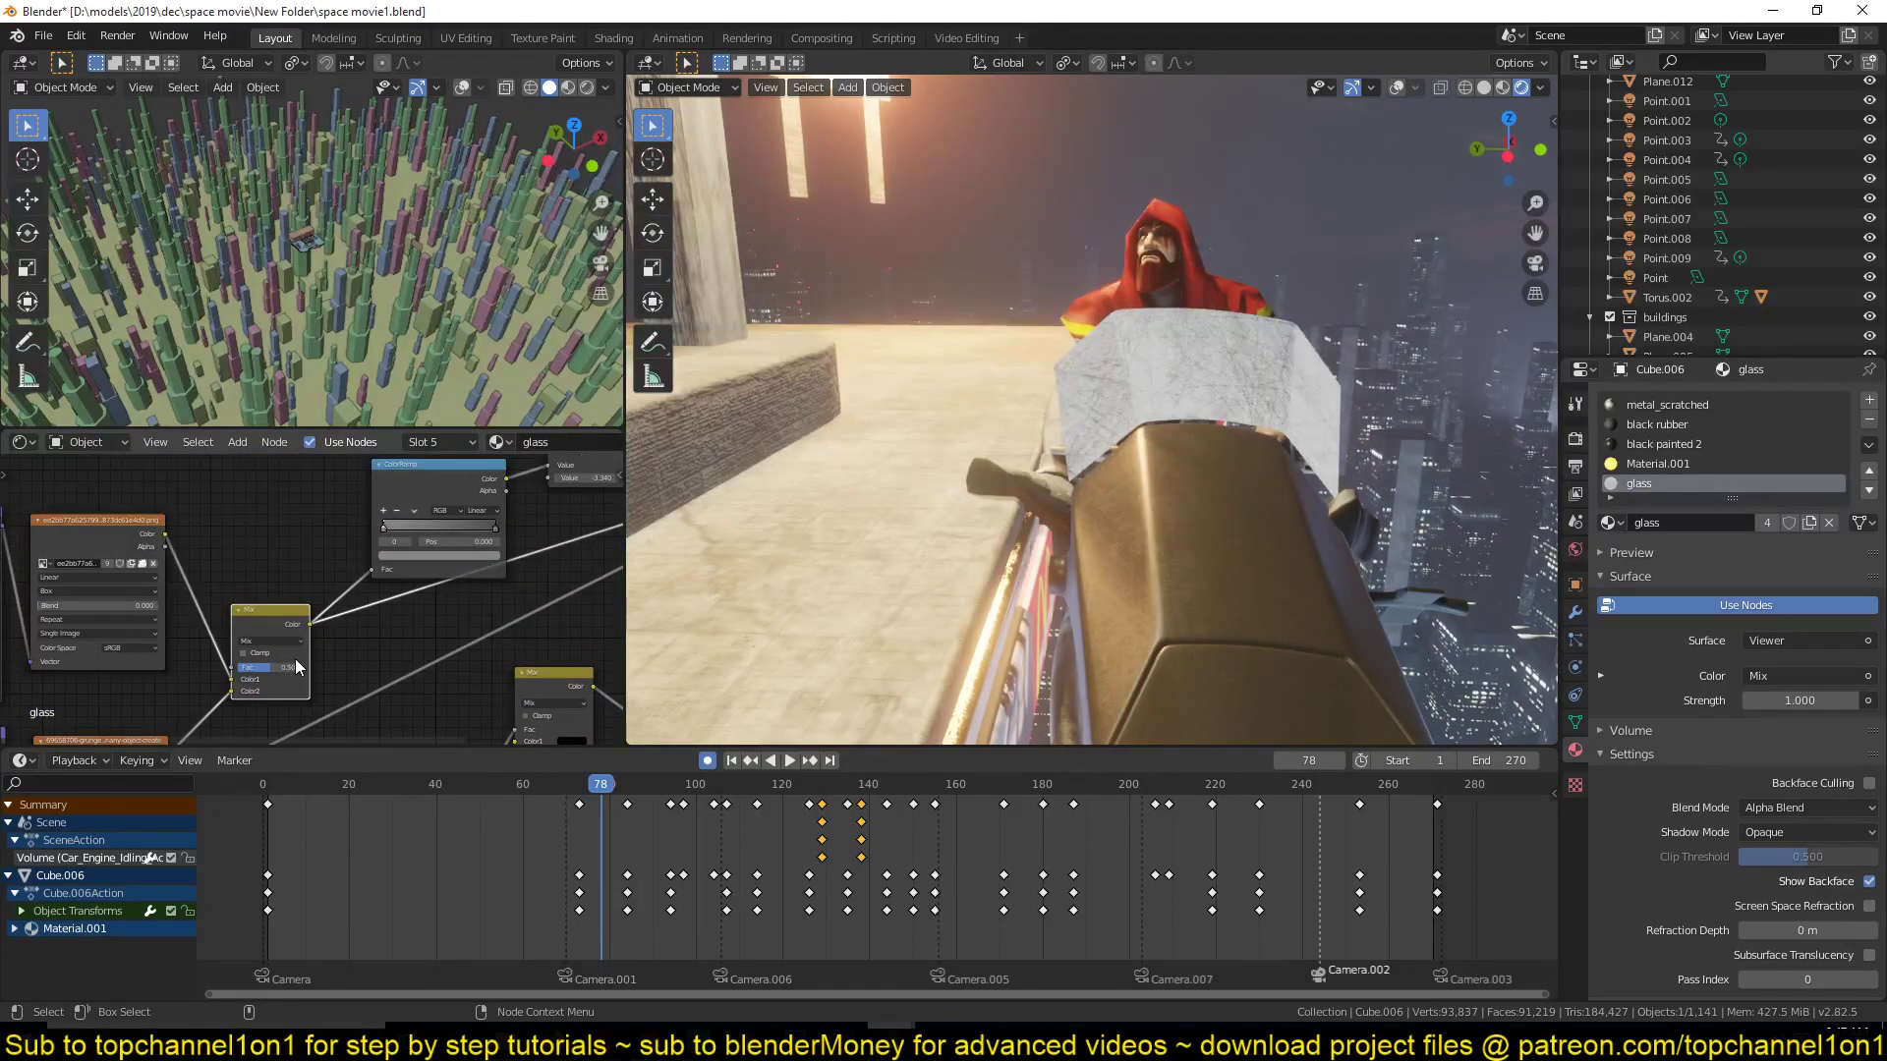
Delete the unused scratch and grunge texture branch, including its Mix, ColorRamp and Add nodes.
{"action": "scroll", "coordinate": [358, 617], "scroll_direction": "down", "scroll_amount": 5}
{"action": "left_click_drag", "start_coordinate": [73, 547], "coordinate": [318, 703]}
{"action": "key", "text": "x"}
{"action": "left_click_drag", "start_coordinate": [314, 512], "coordinate": [406, 580]}
{"action": "key", "text": "x"}
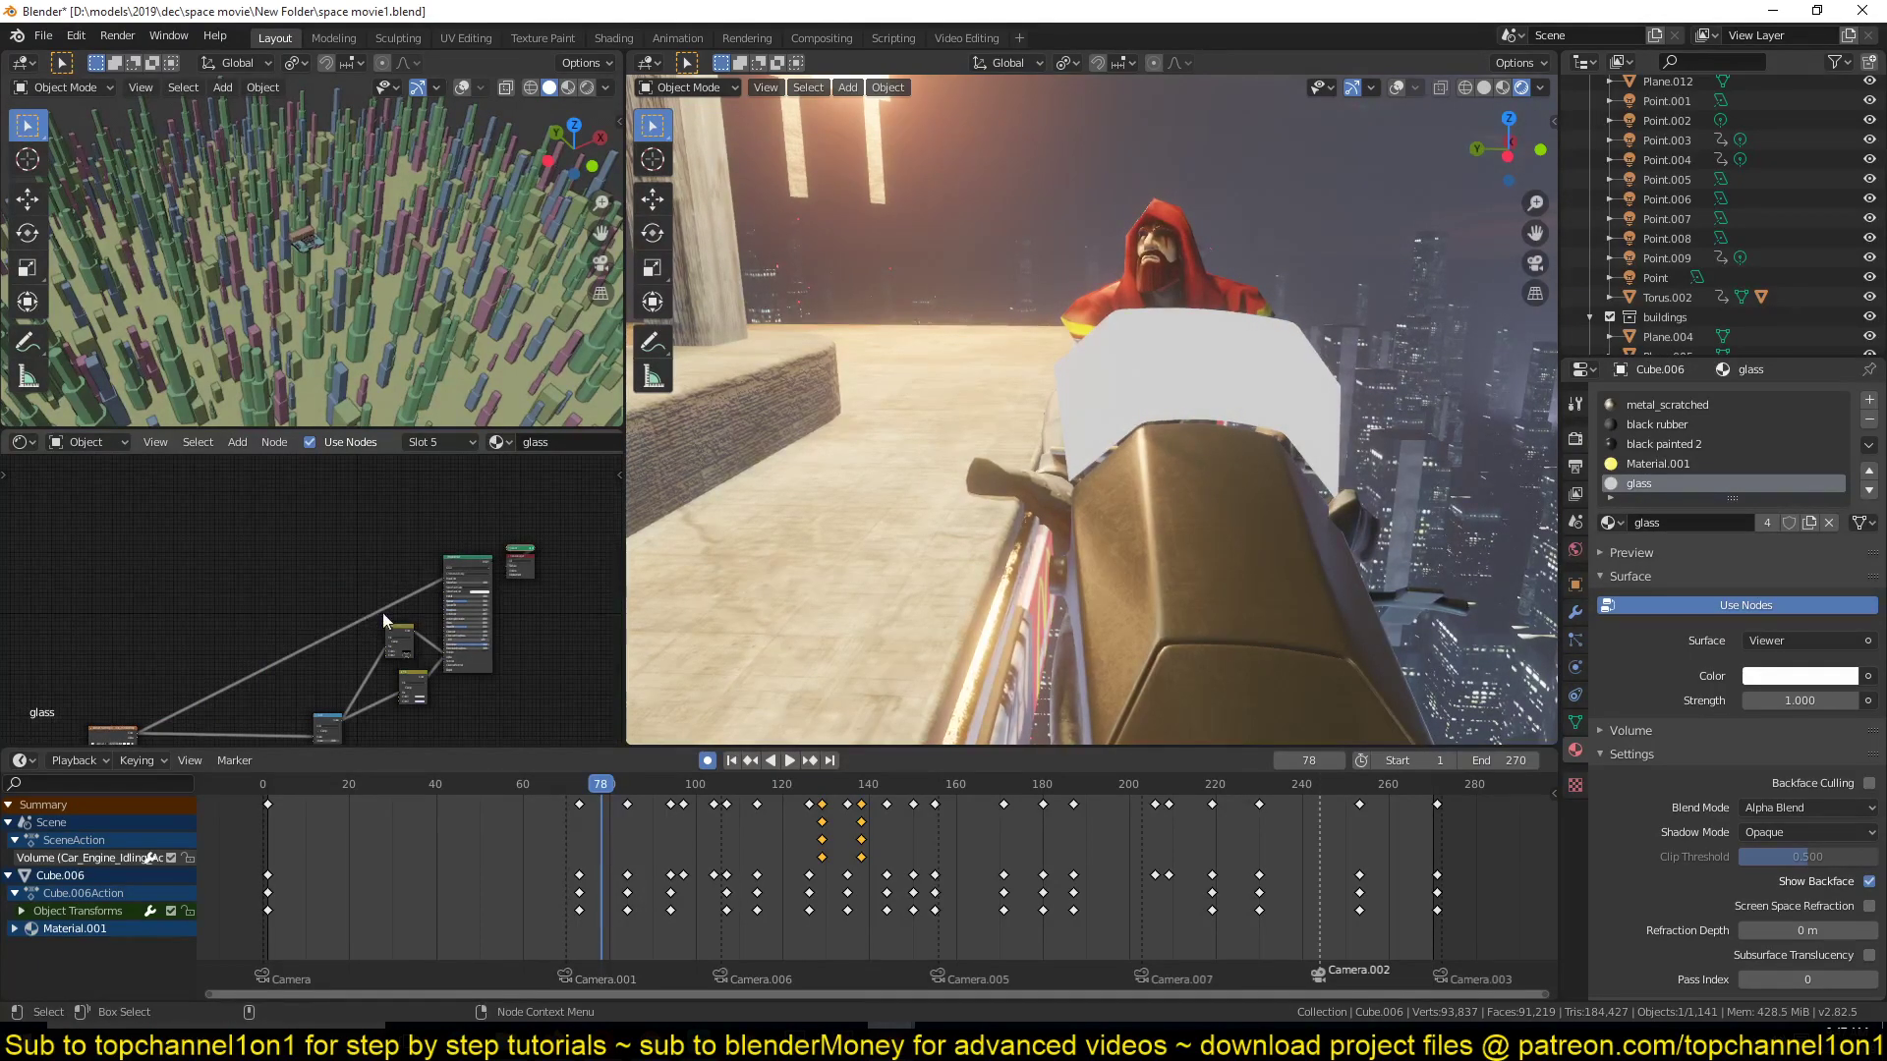
Route the Principled BSDF back to the Material Output and save the file.
{"action": "left_click", "coordinate": [479, 579], "text": "ctrl+shift"}
{"action": "key", "text": "ctrl+s"}
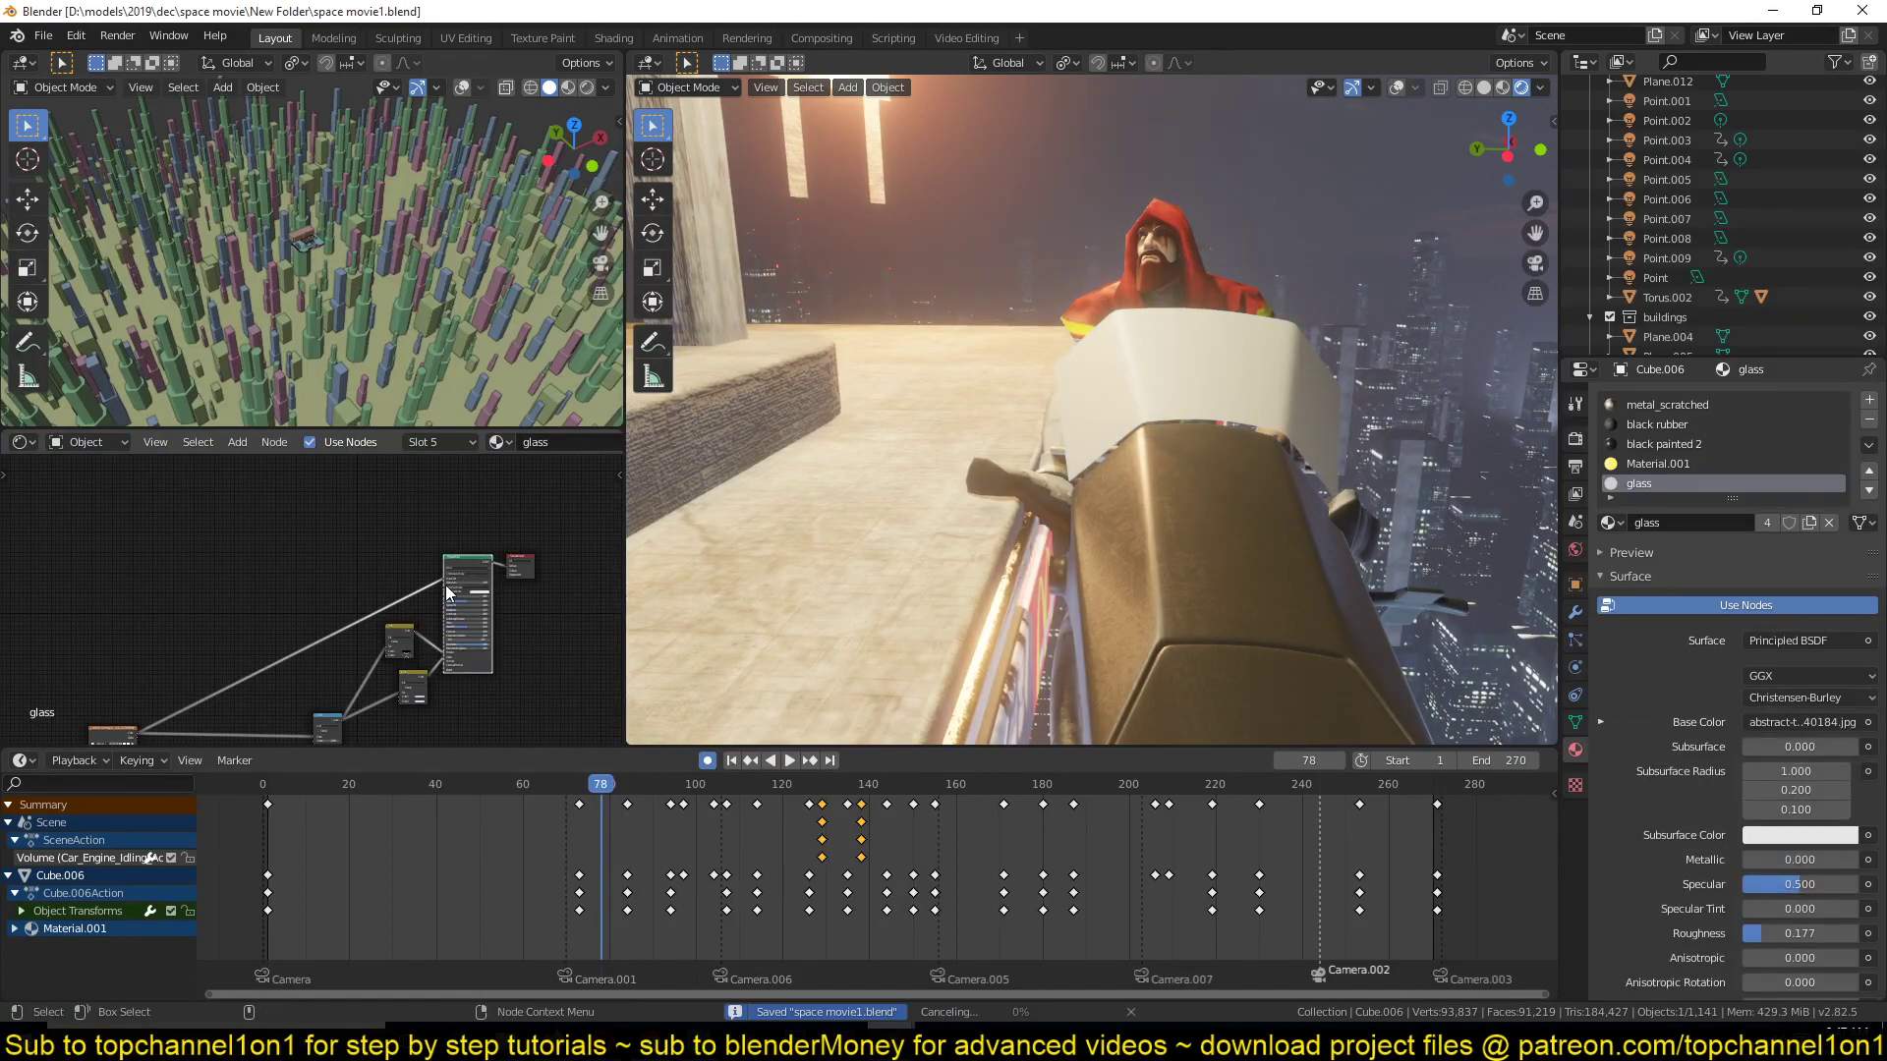
Move the remaining image texture, Math and two Mix nodes up beside the Principled BSDF and save the file.
{"action": "middle_click_drag", "start_coordinate": [368, 611], "coordinate": [408, 577]}
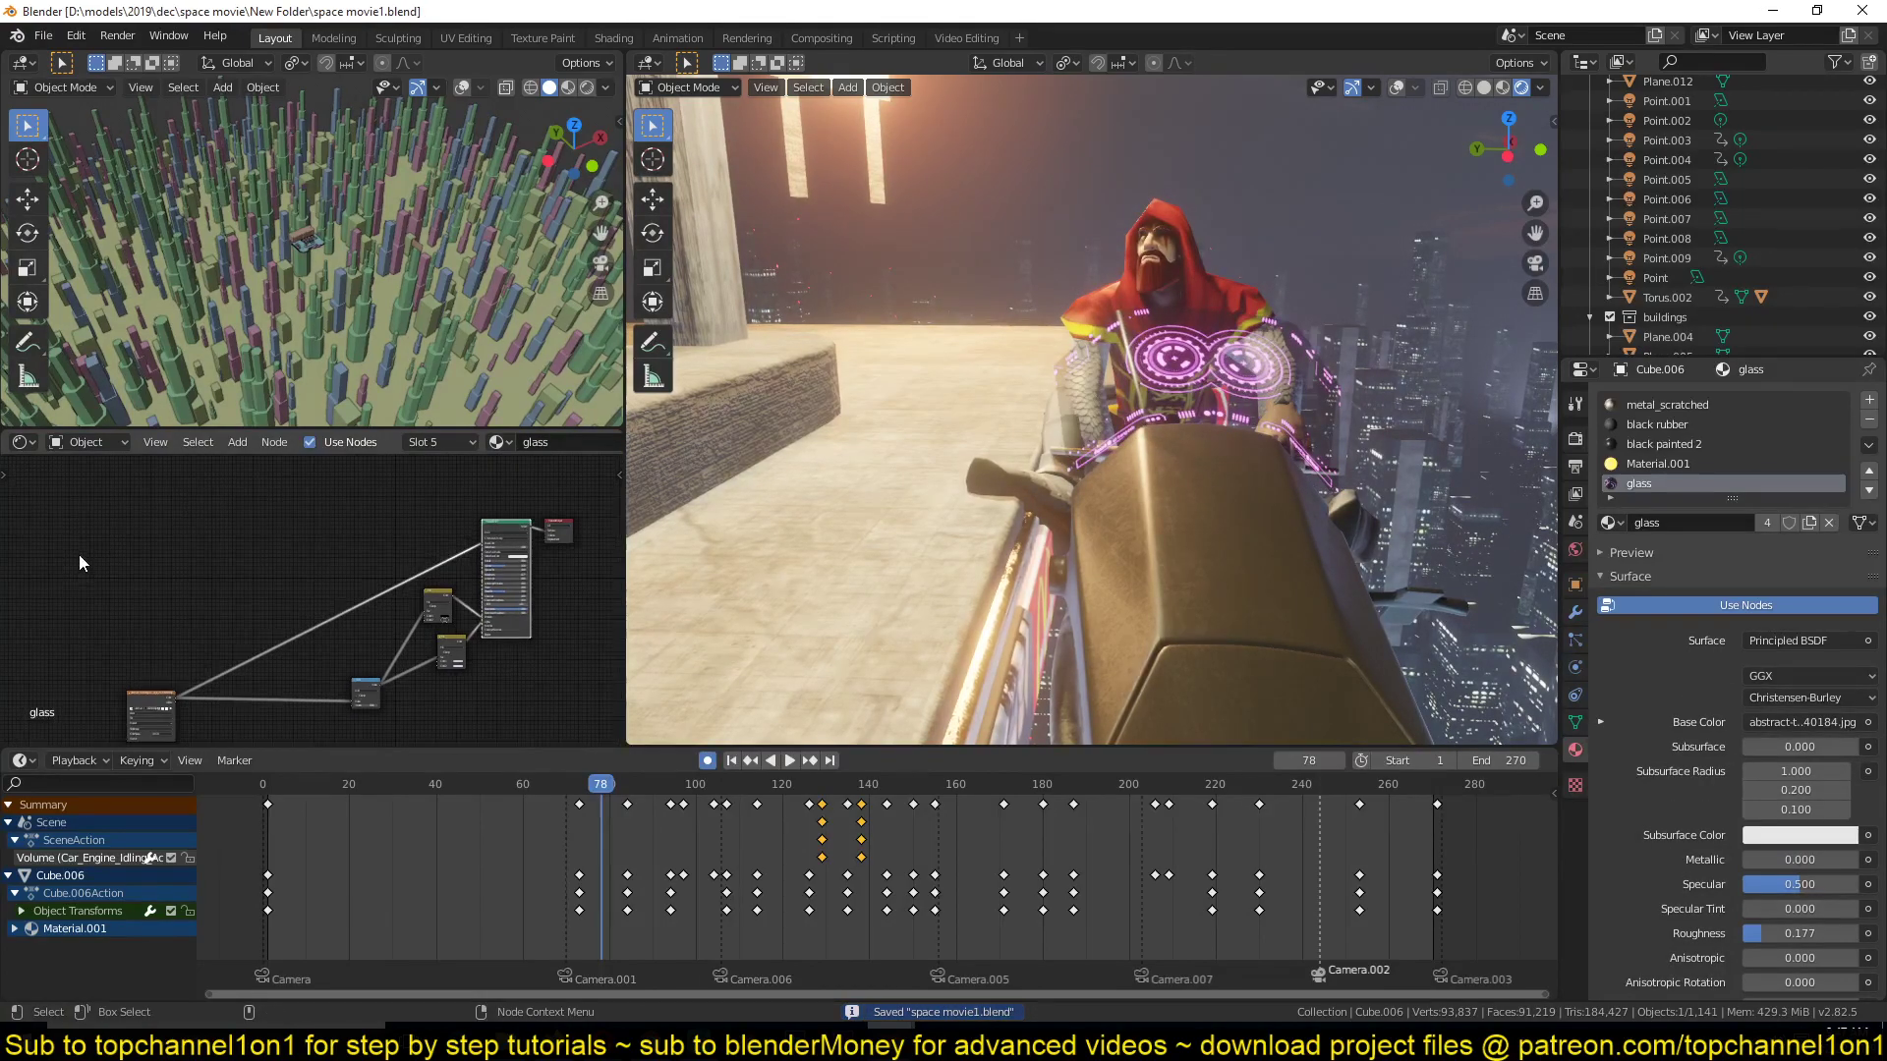
{"action": "left_click_drag", "start_coordinate": [78, 562], "coordinate": [456, 716]}
{"action": "key", "text": "g"}
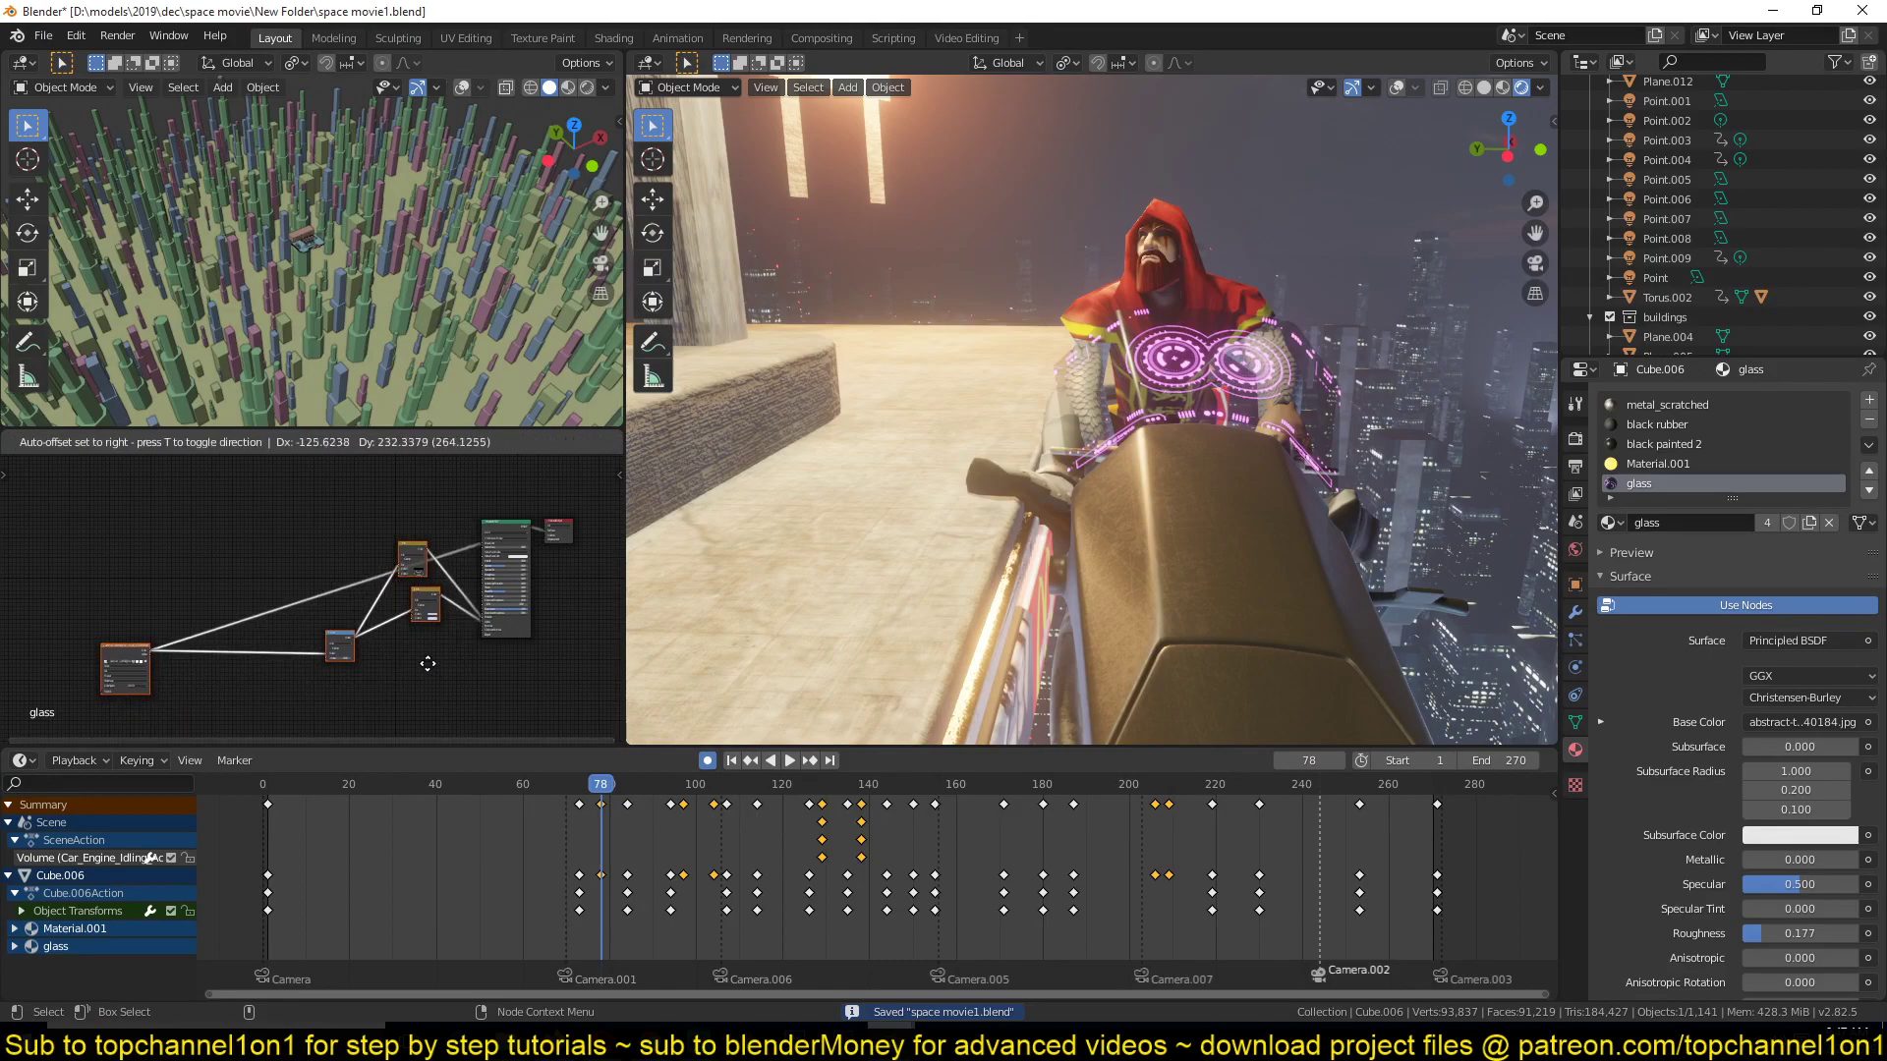
{"action": "left_click", "coordinate": [419, 654]}
{"action": "left_click", "coordinate": [419, 653]}
{"action": "key", "text": "ctrl+s"}
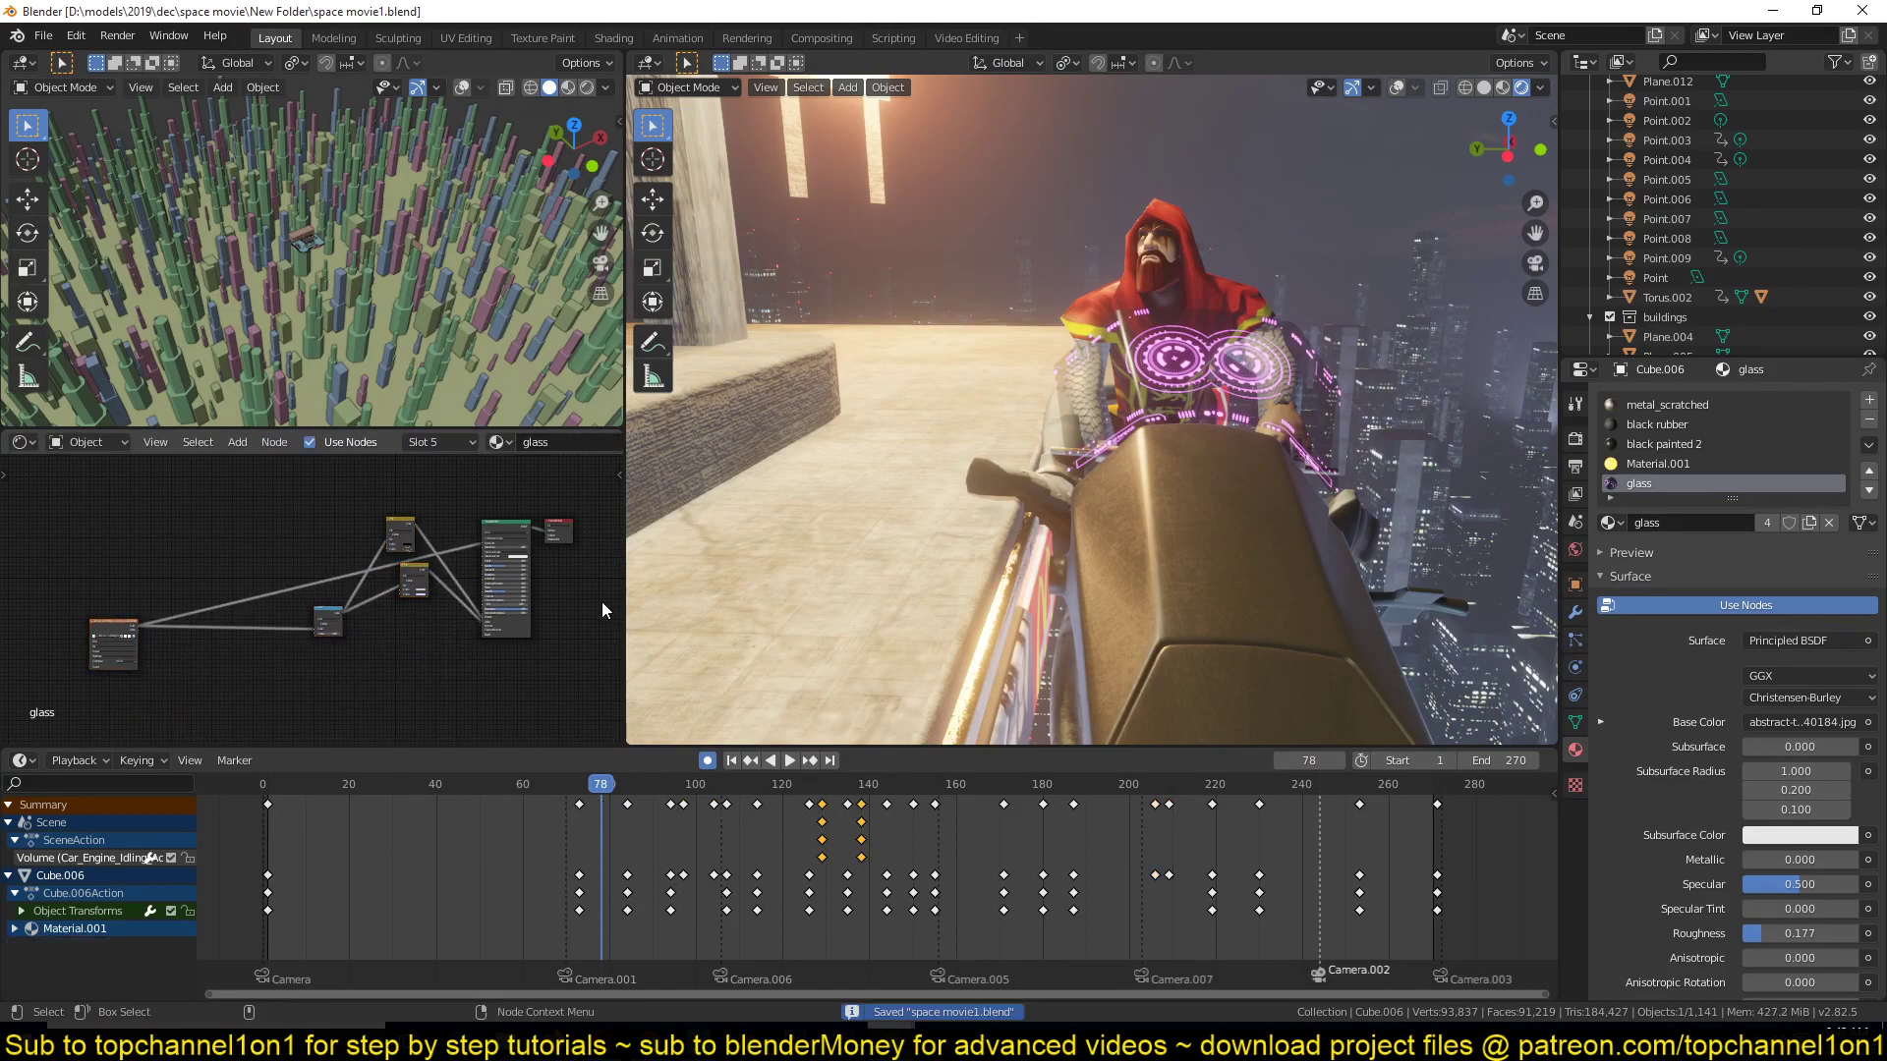
View the bike and the whole floating fuel station, and play the animation from frame 78.
{"action": "middle_click_drag", "start_coordinate": [1146, 477], "coordinate": [1117, 603]}
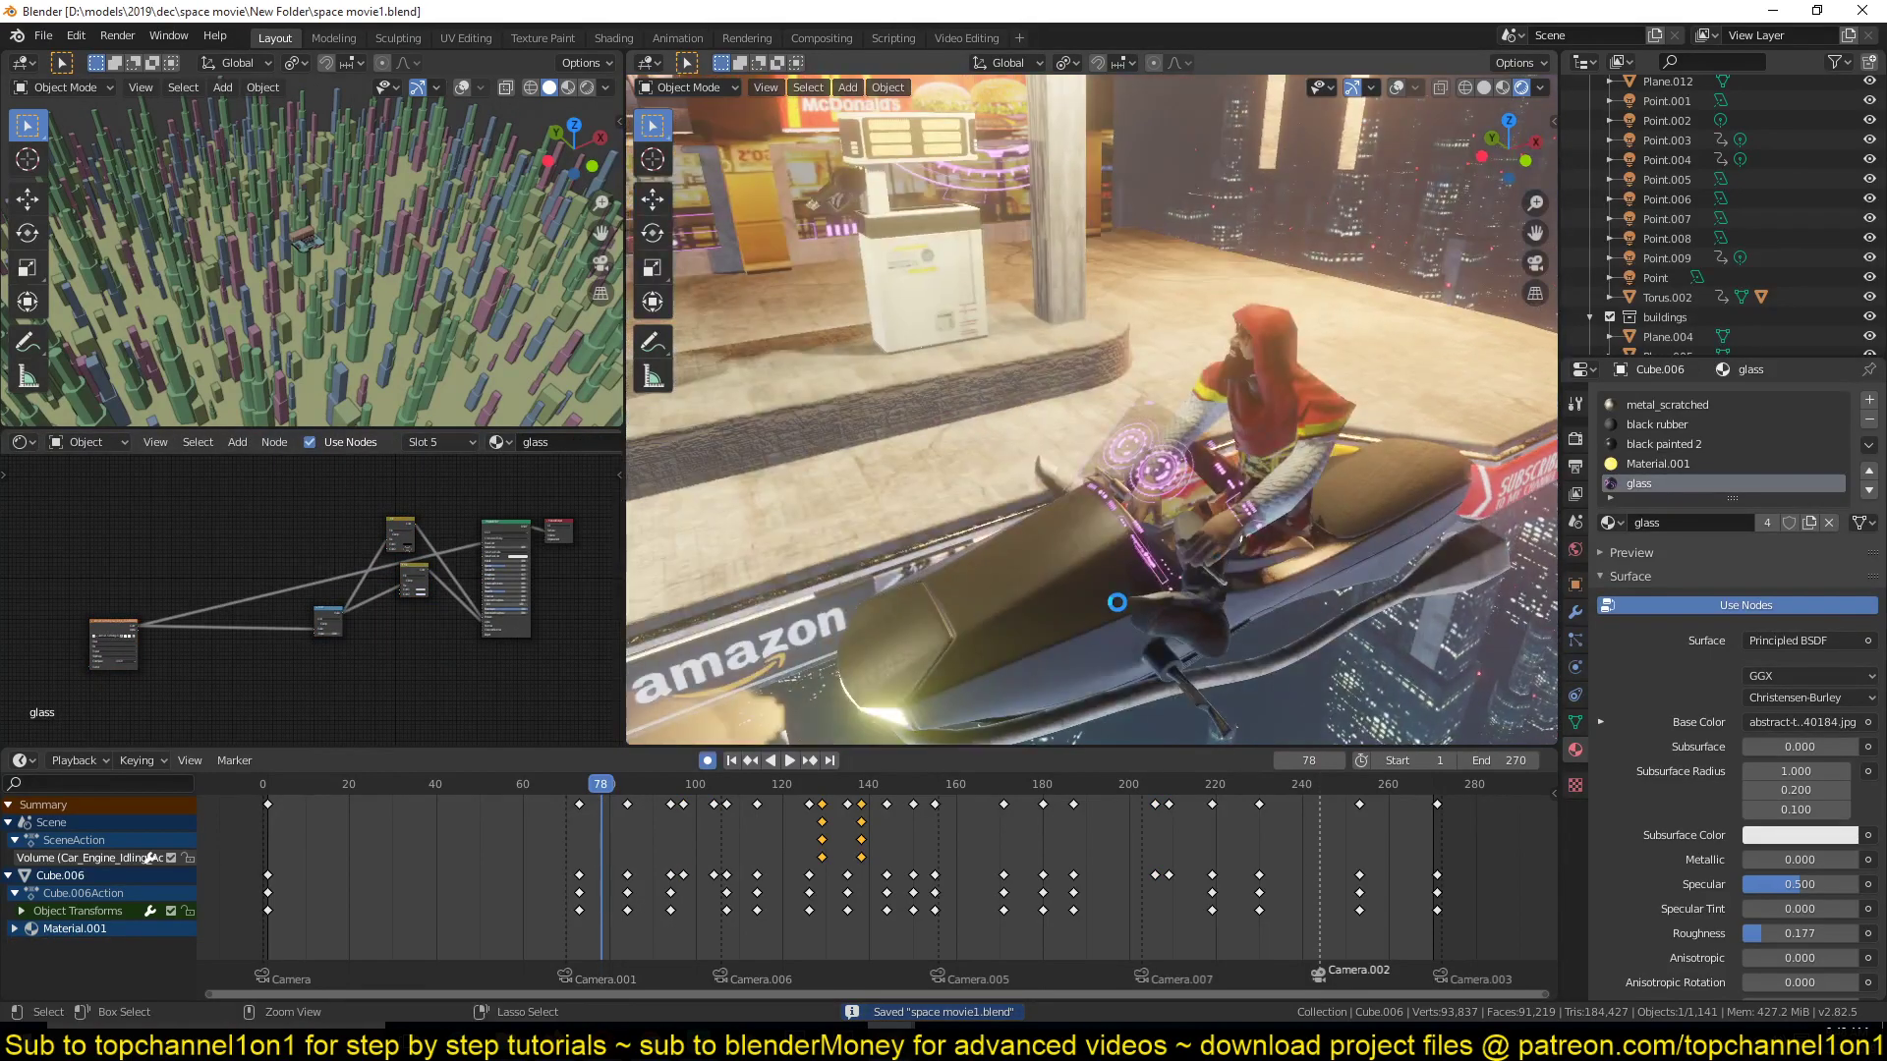
{"action": "scroll", "coordinate": [1111, 604], "scroll_direction": "down", "scroll_amount": 1}
{"action": "scroll", "coordinate": [1111, 605], "scroll_direction": "down", "scroll_amount": 2}
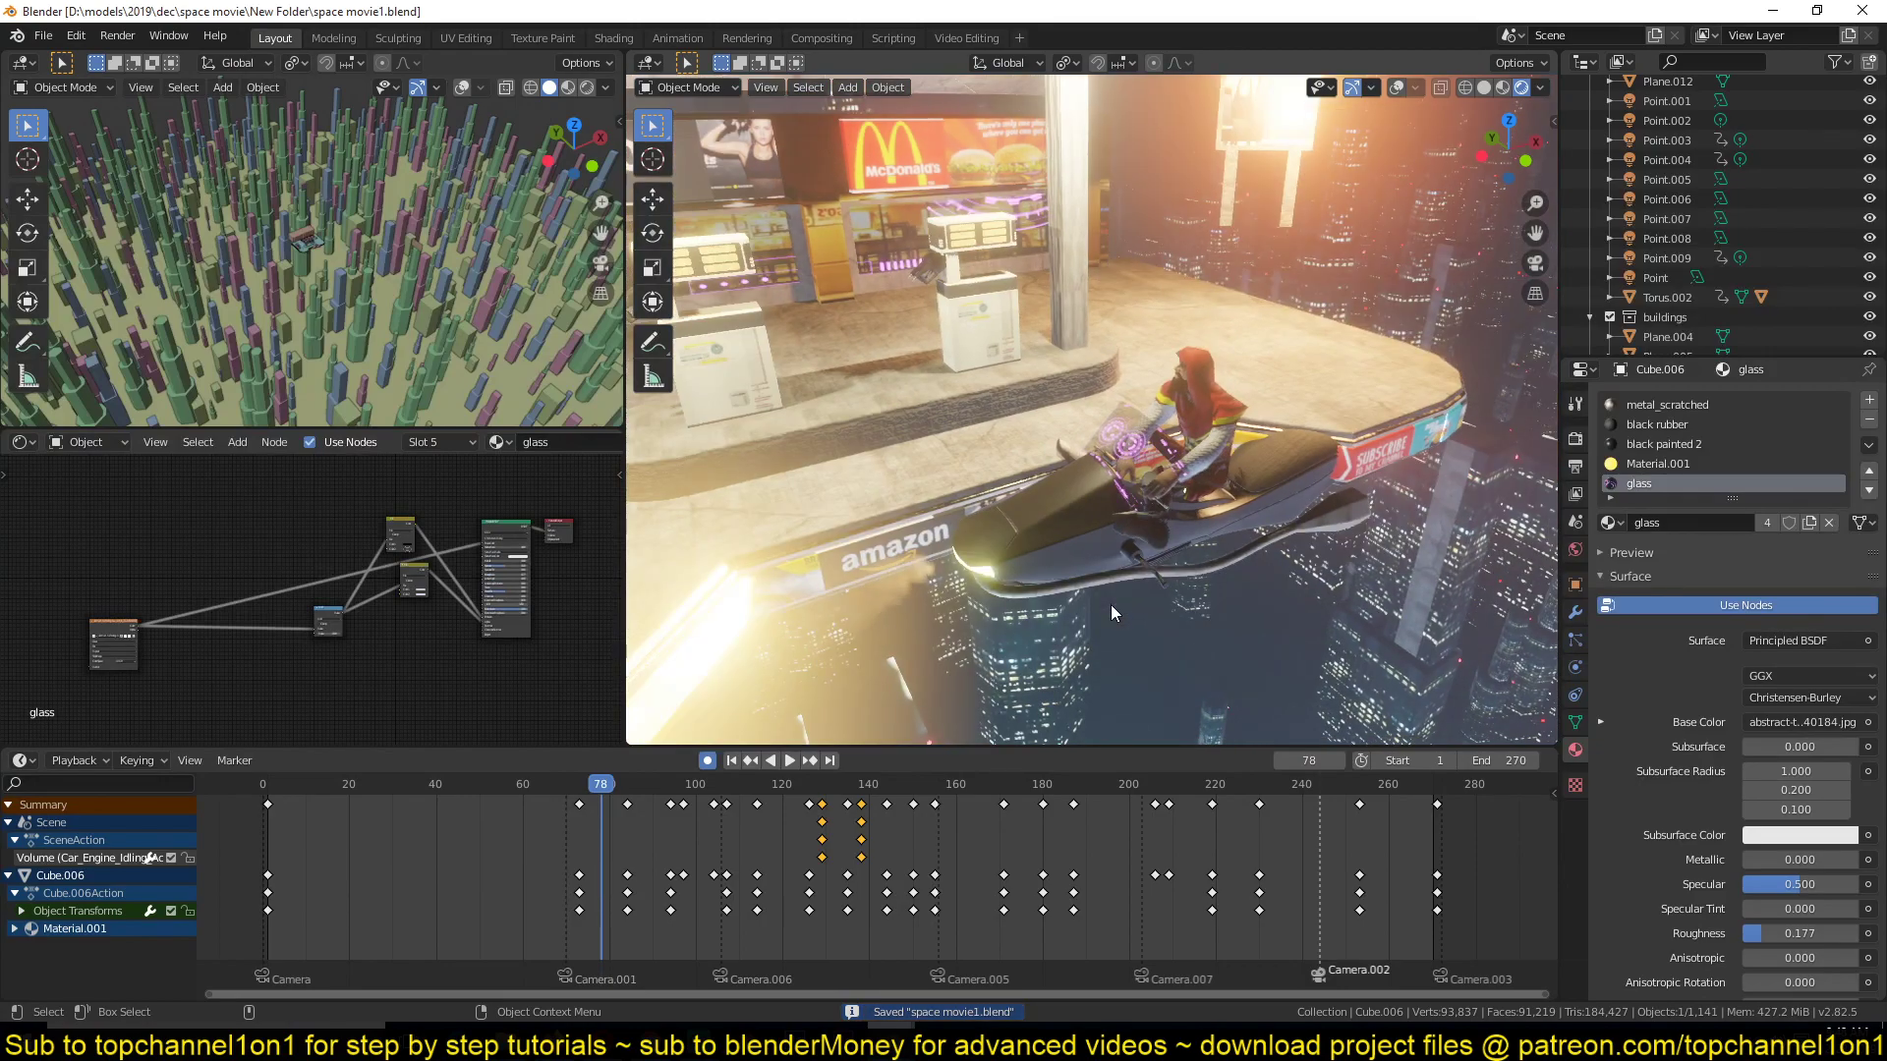
{"action": "middle_click_drag", "start_coordinate": [1102, 608], "coordinate": [1317, 521]}
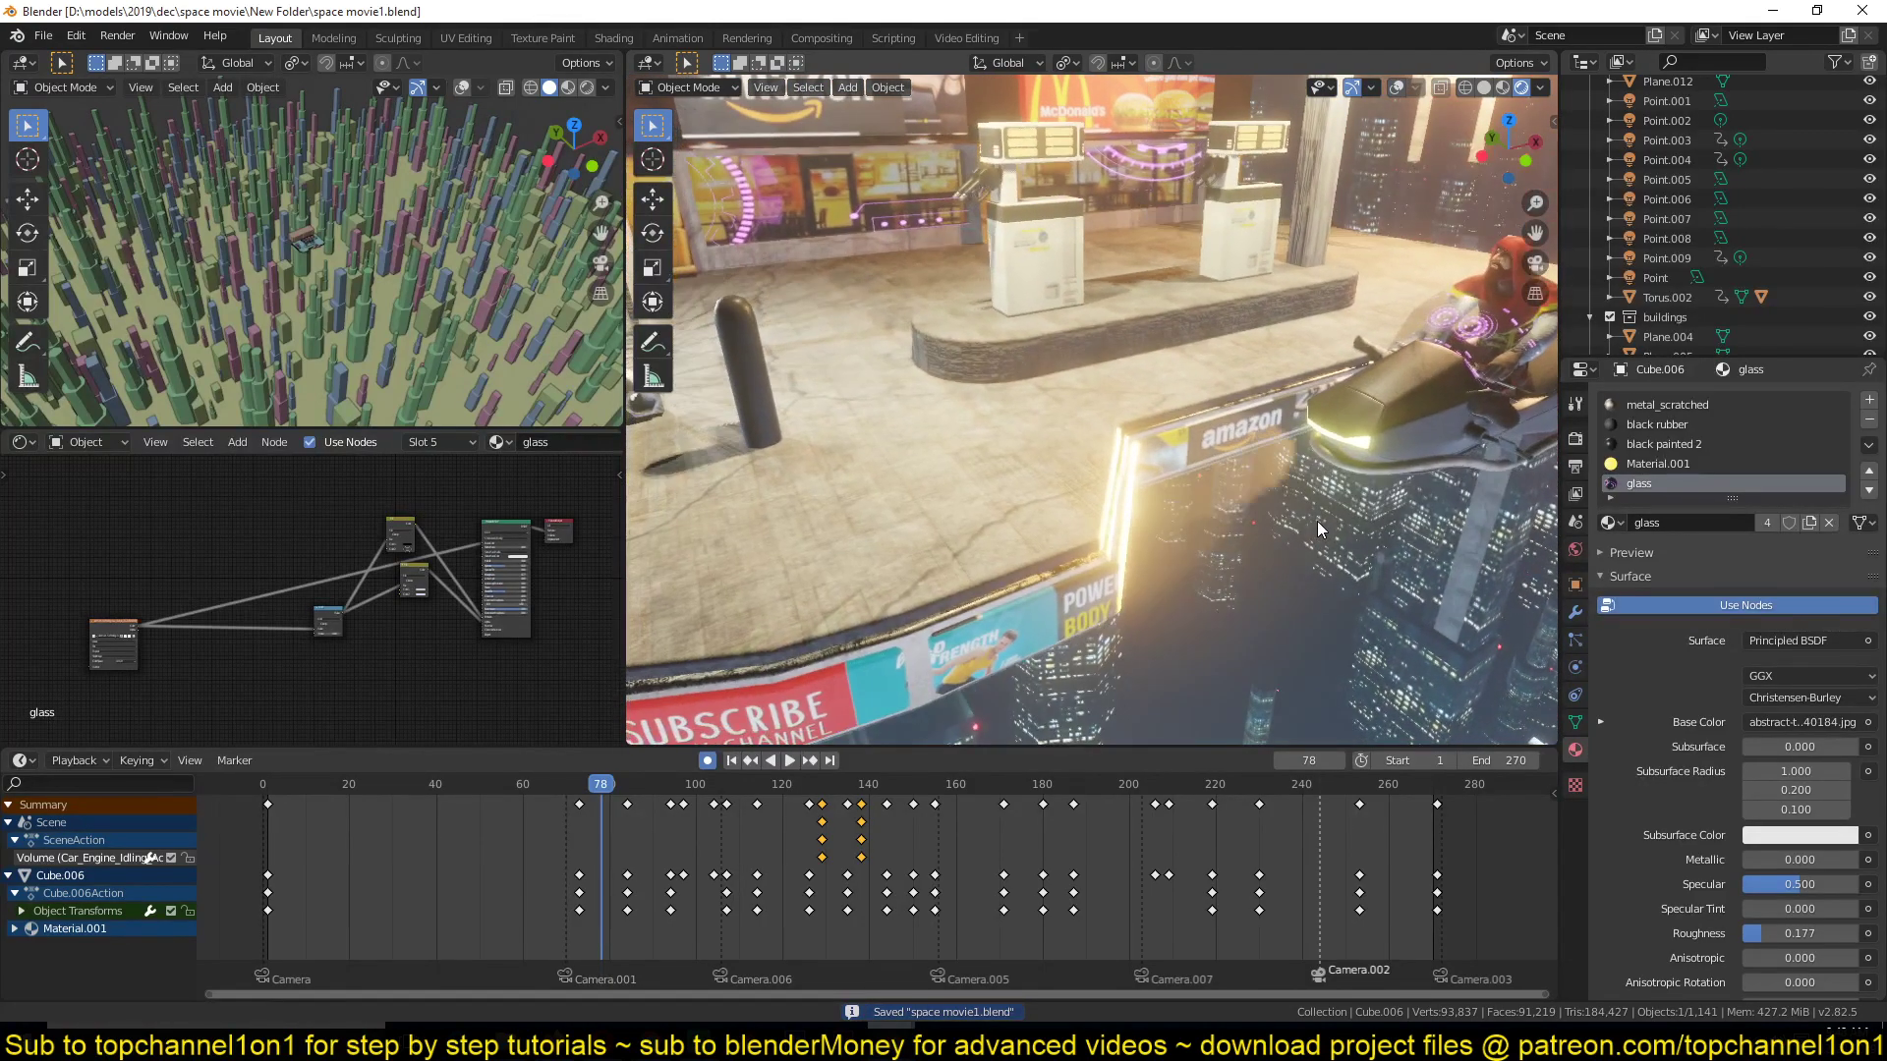
{"action": "key", "text": "space"}
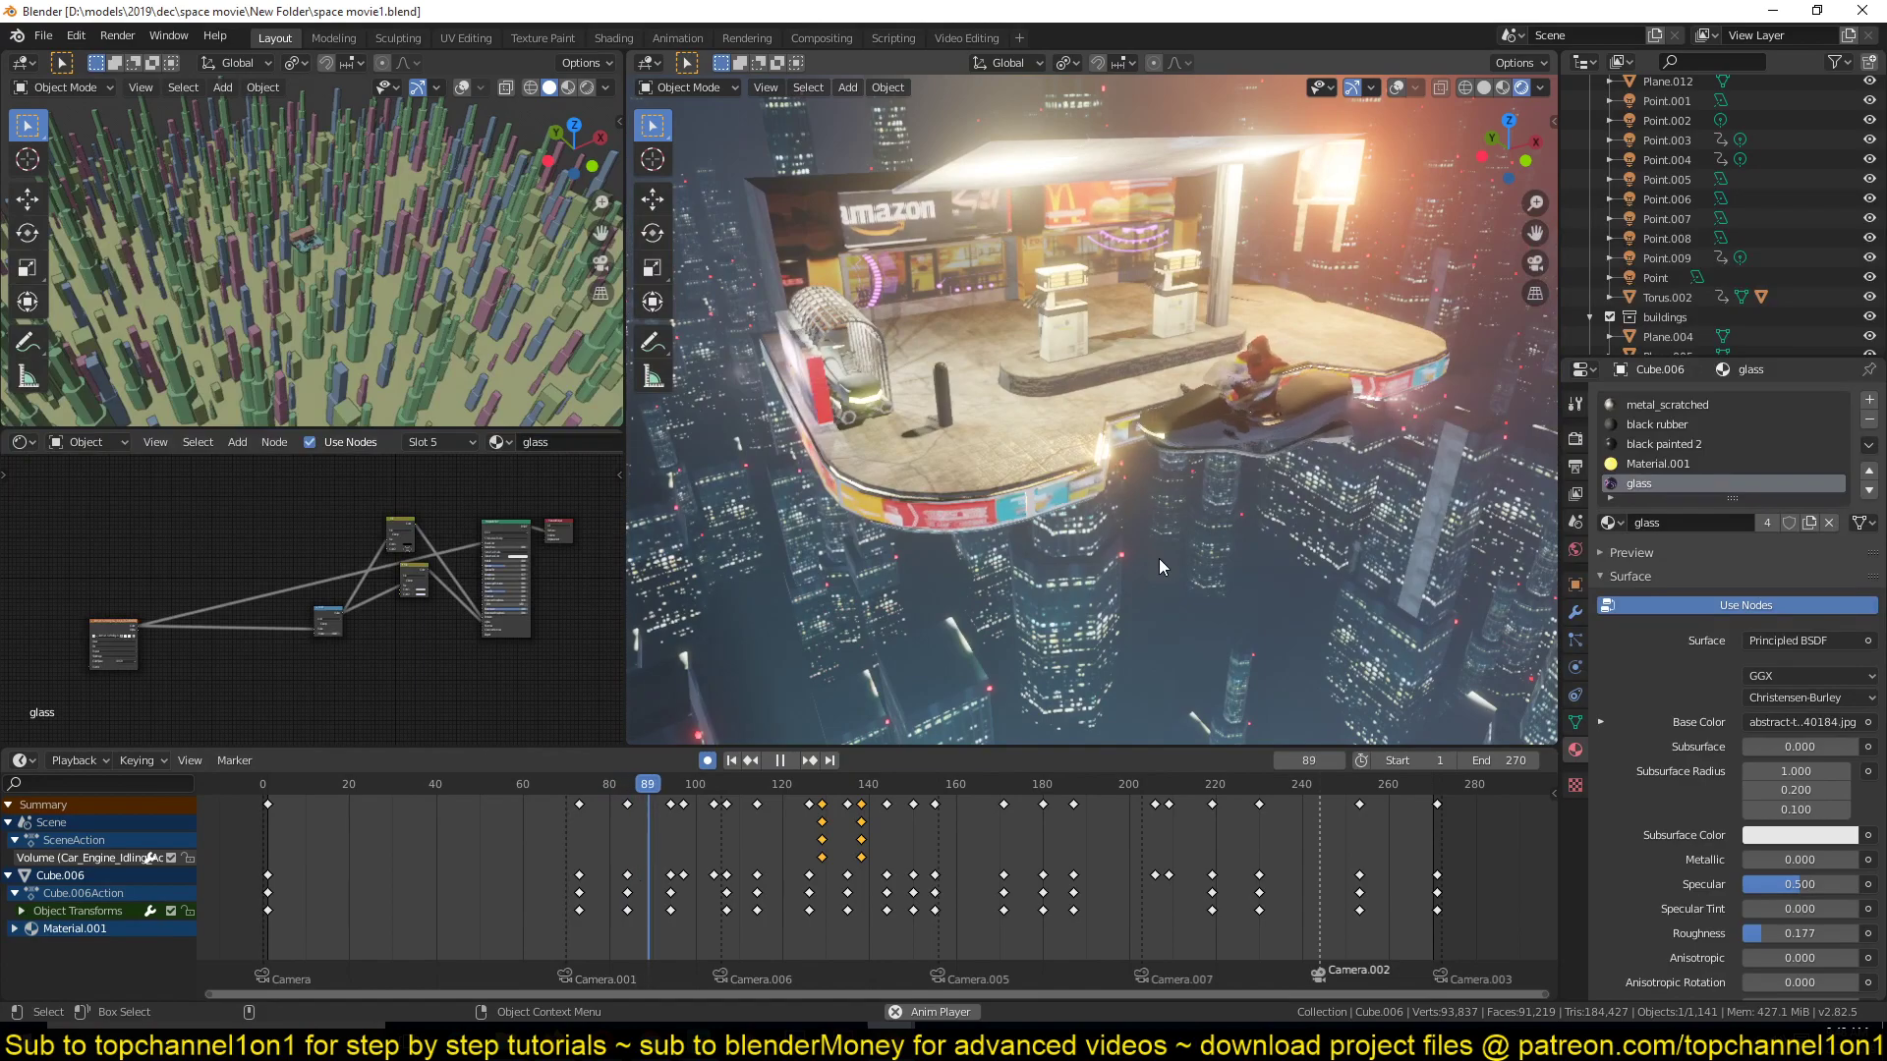
{"action": "key", "text": "space"}
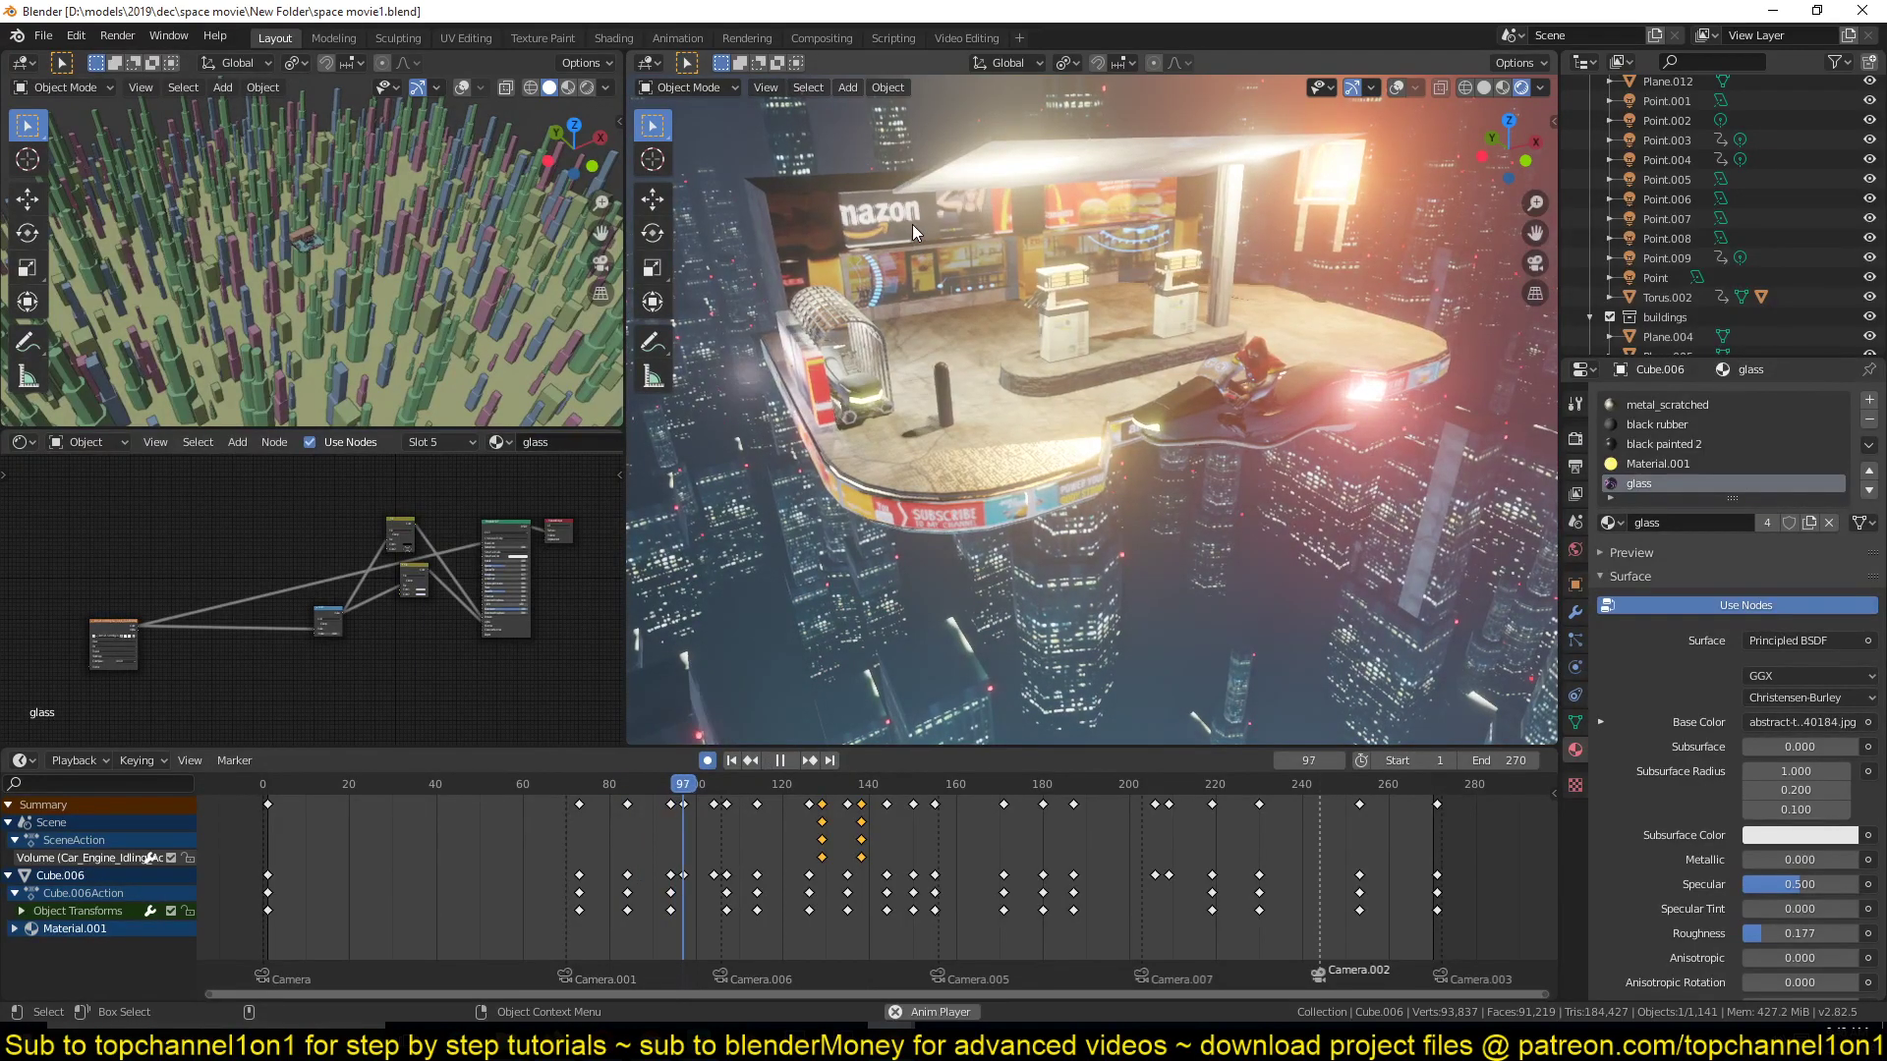
{"action": "key", "text": "space"}
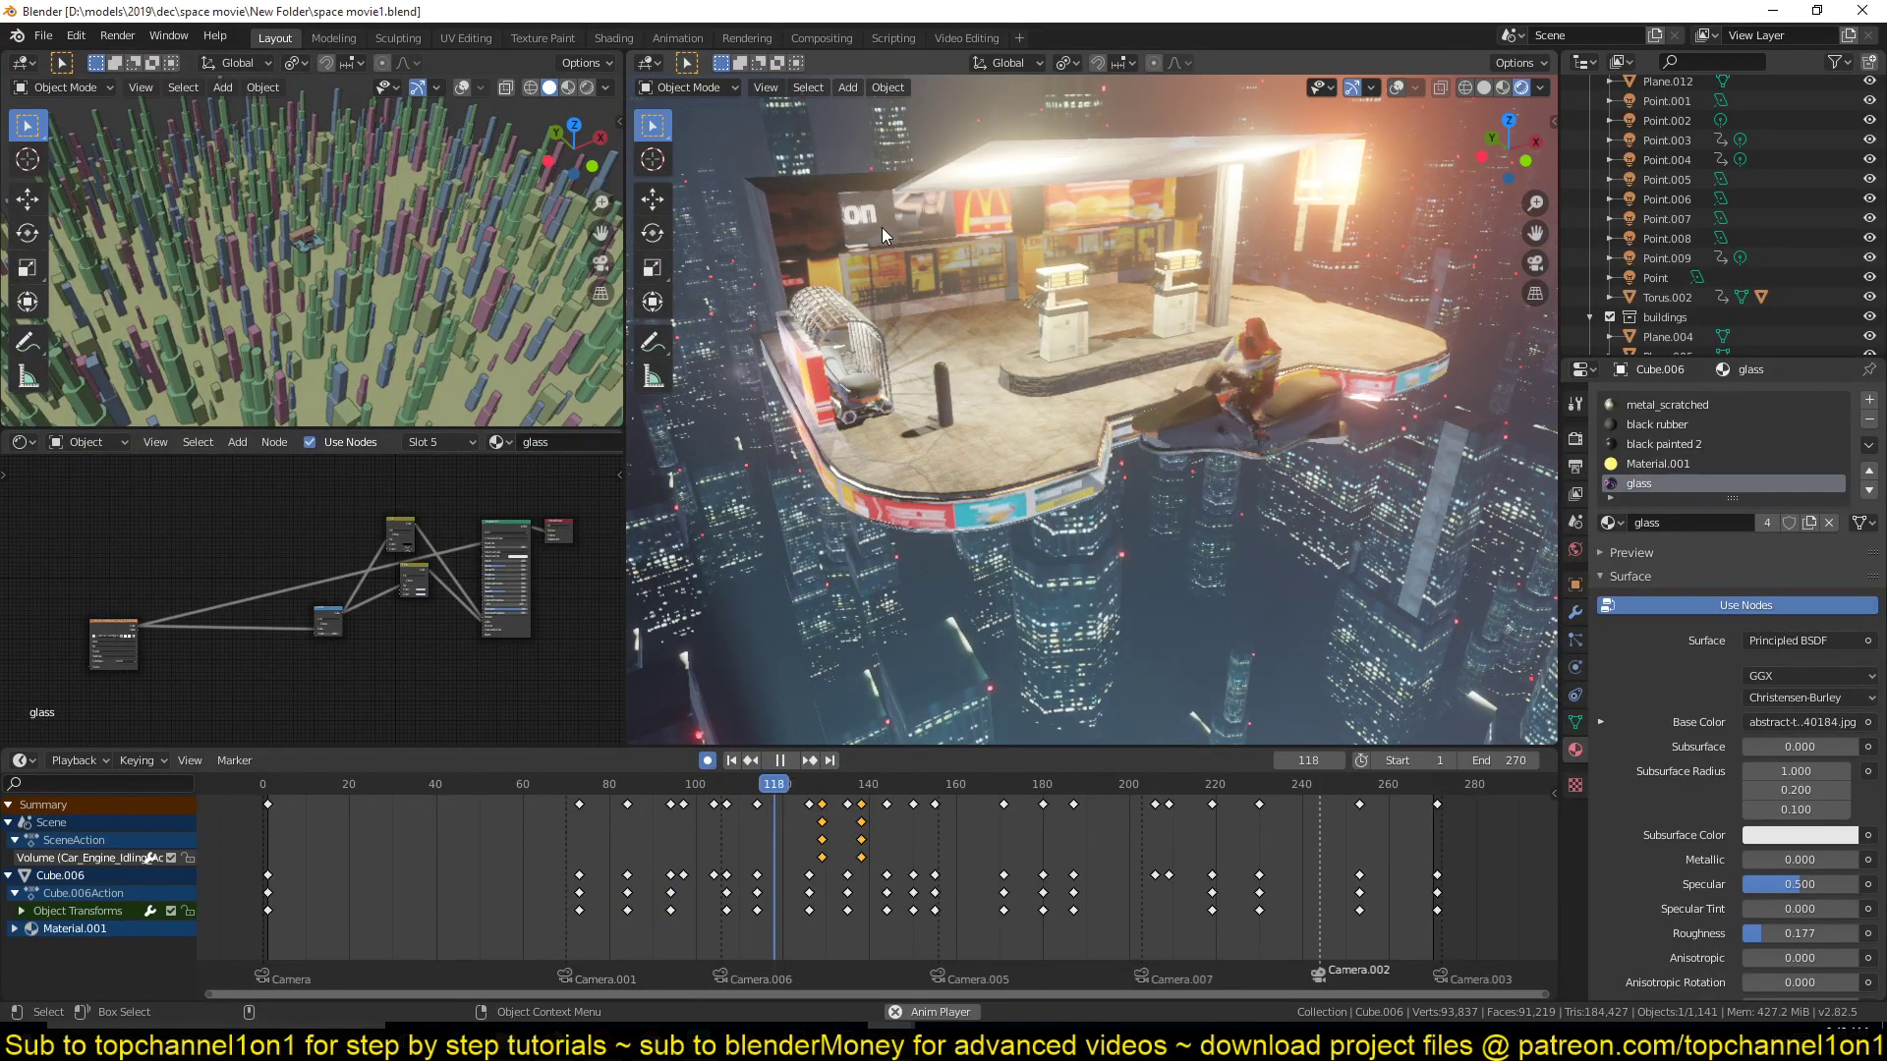